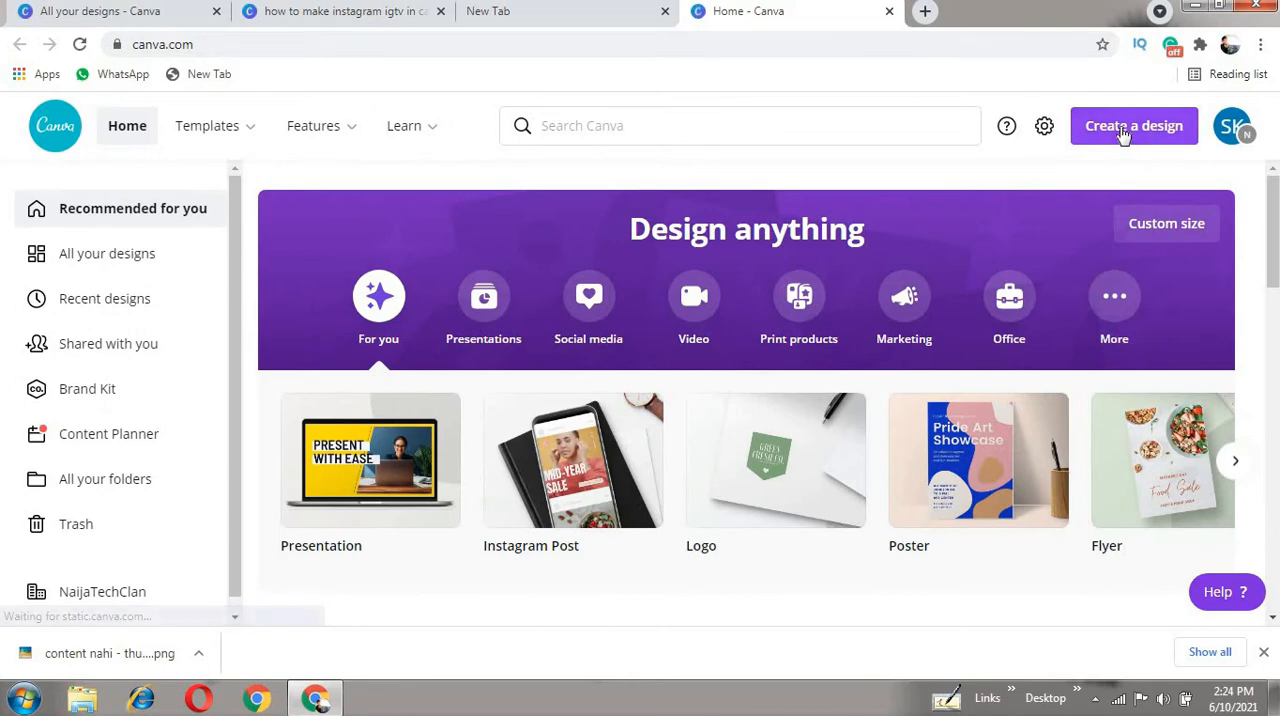
- Create a new custom-size design 1080 px wide and 608 px high
left_click(1127, 134)
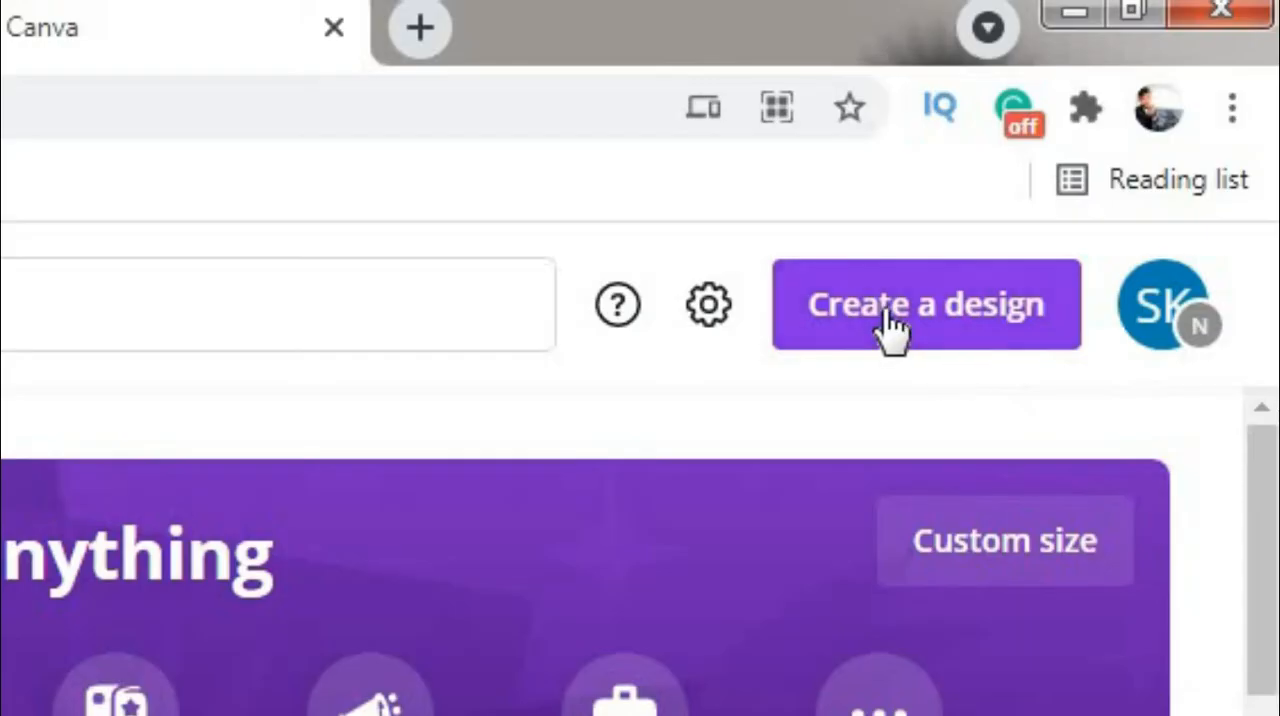
left_click(935, 330)
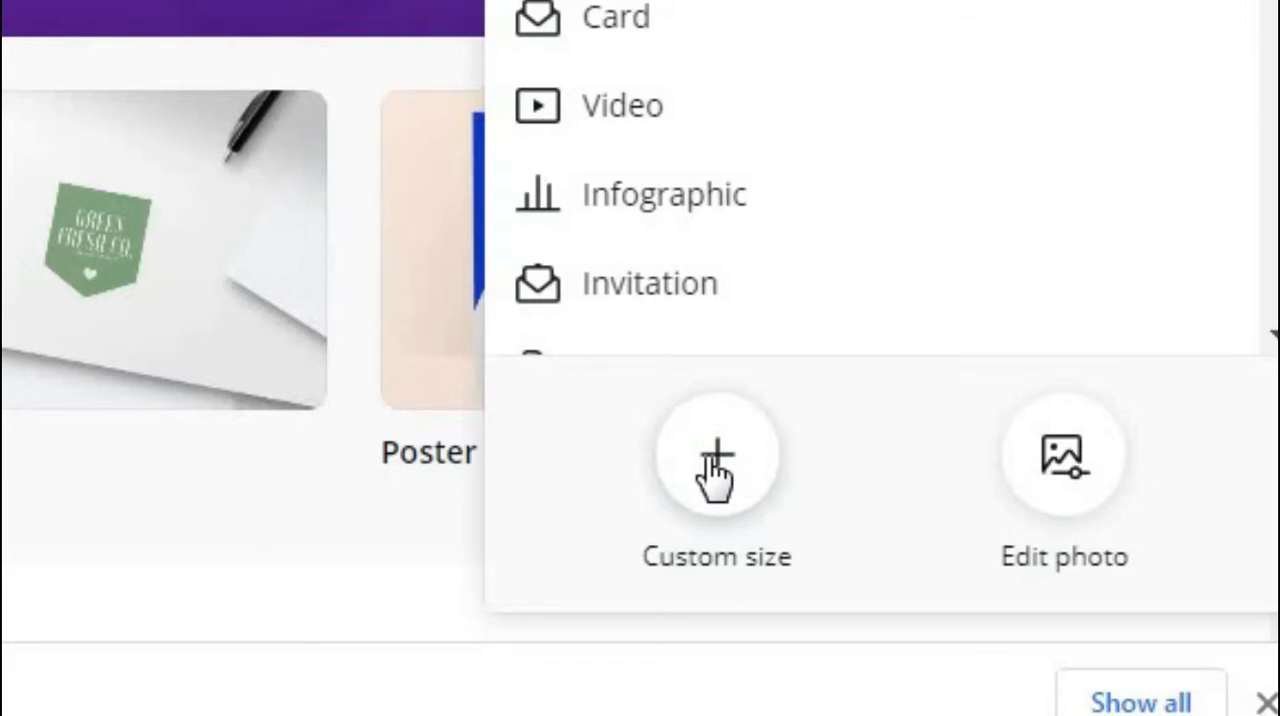
left_click(717, 470)
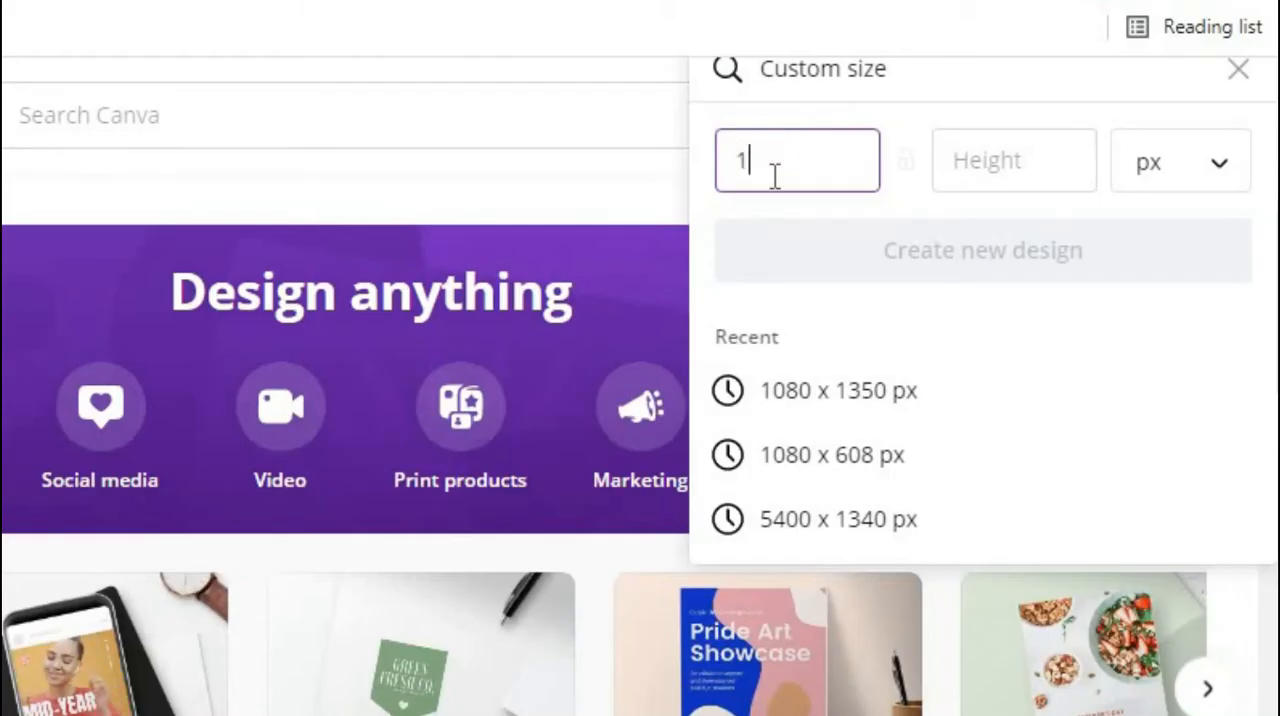
type("1080")
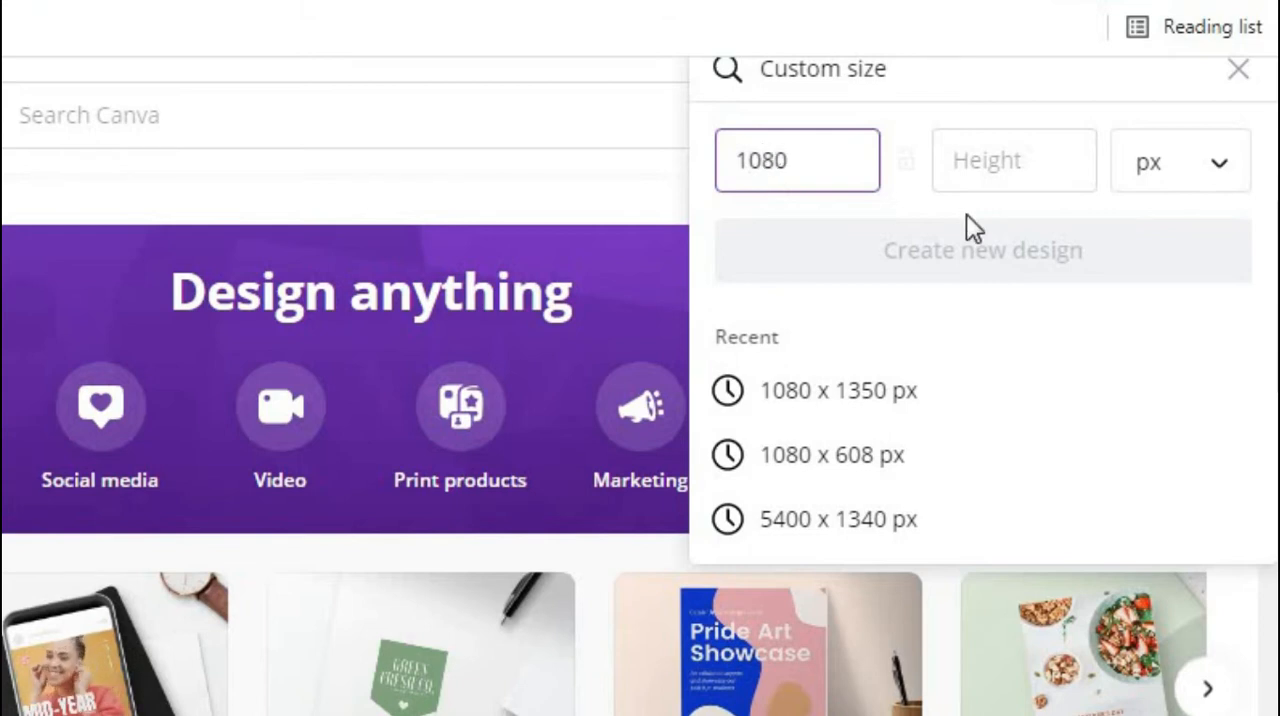
left_click(996, 168)
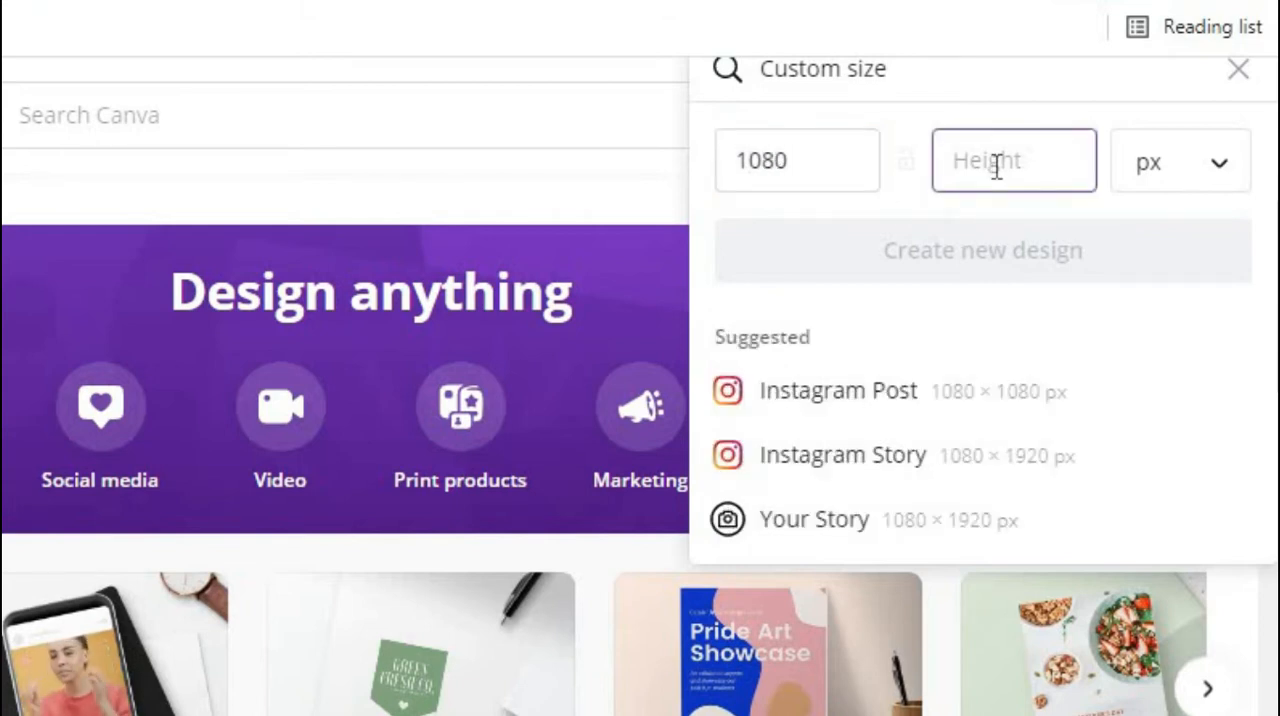
type("608")
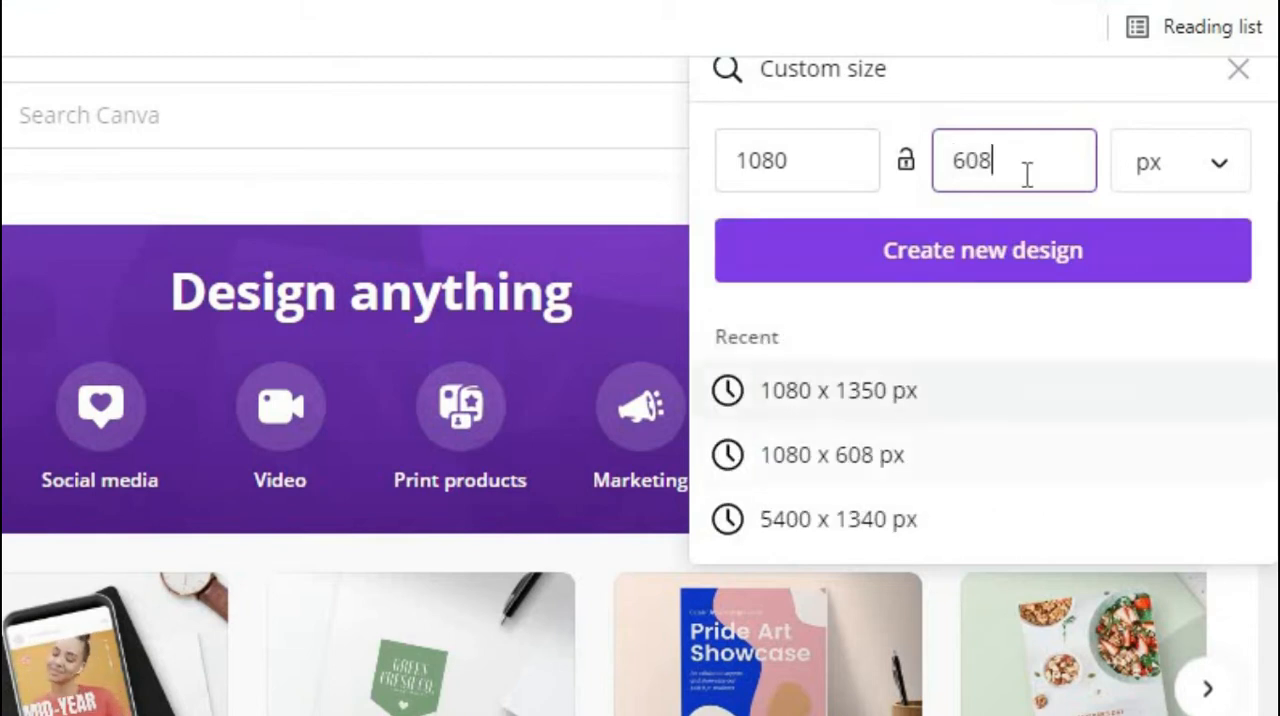
left_click(1010, 252)
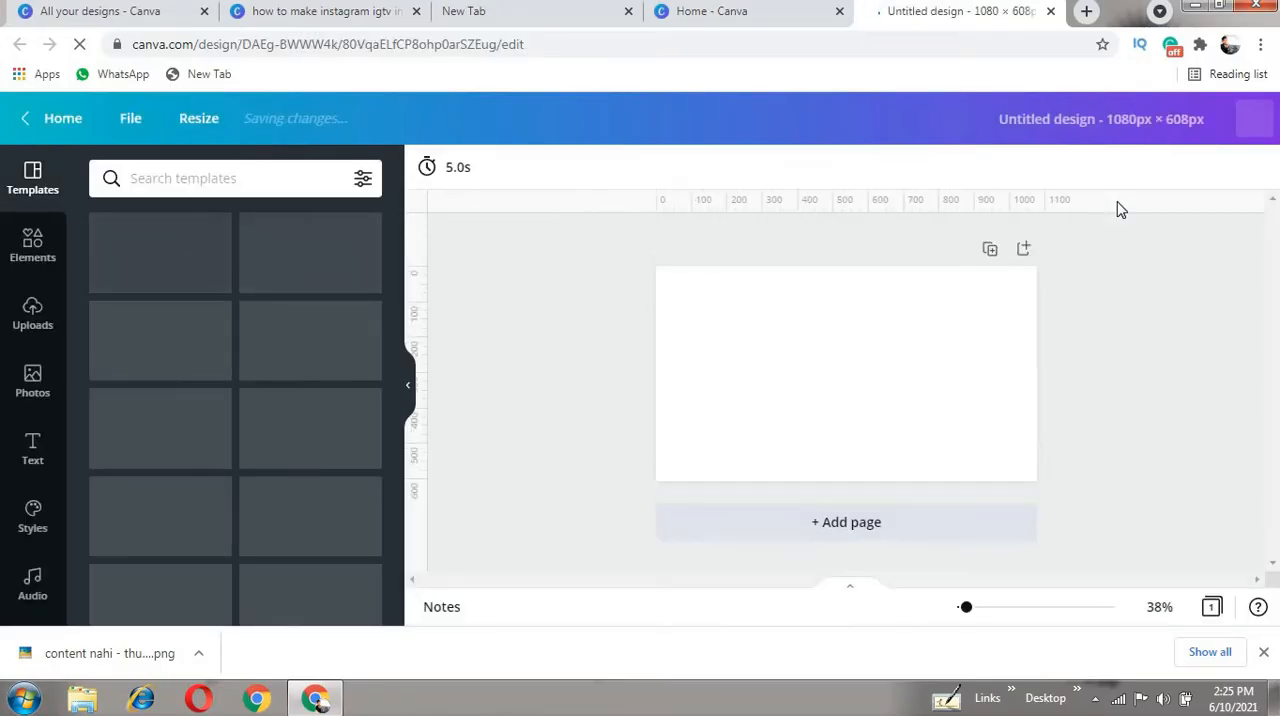
- Set the blank page's background colour to FFF5EE
left_click(930, 410)
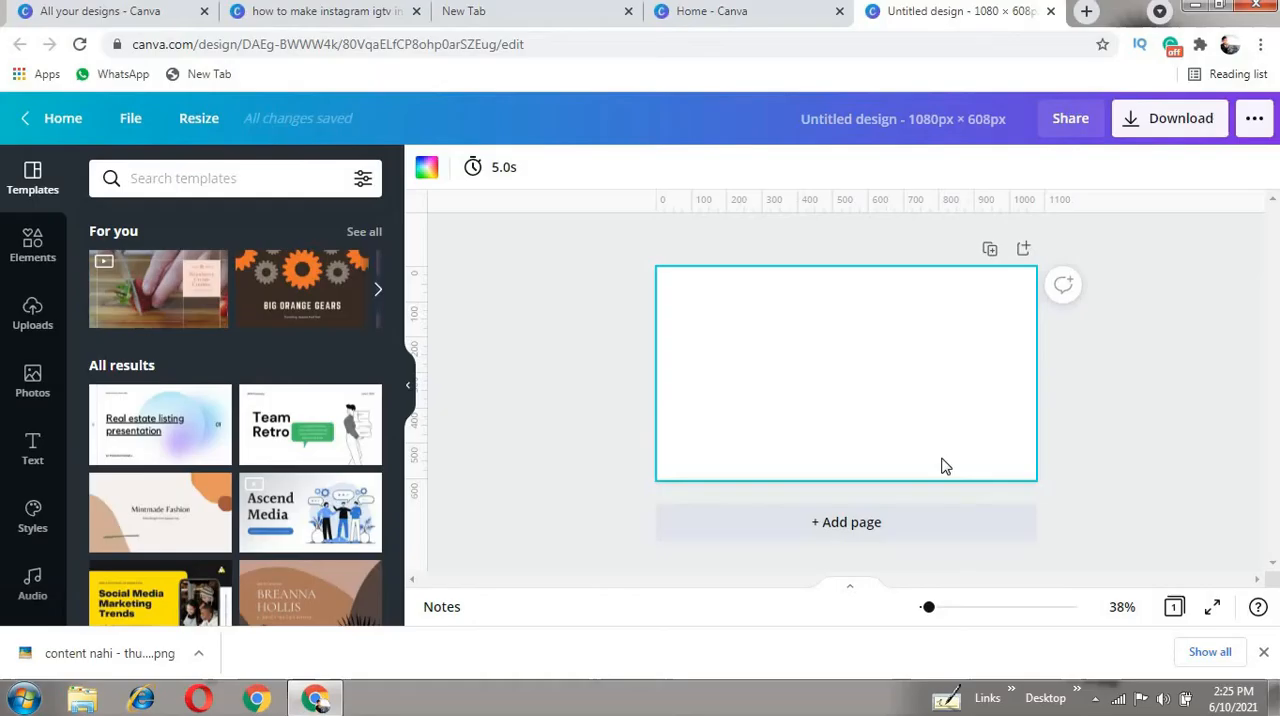
left_click(426, 168)
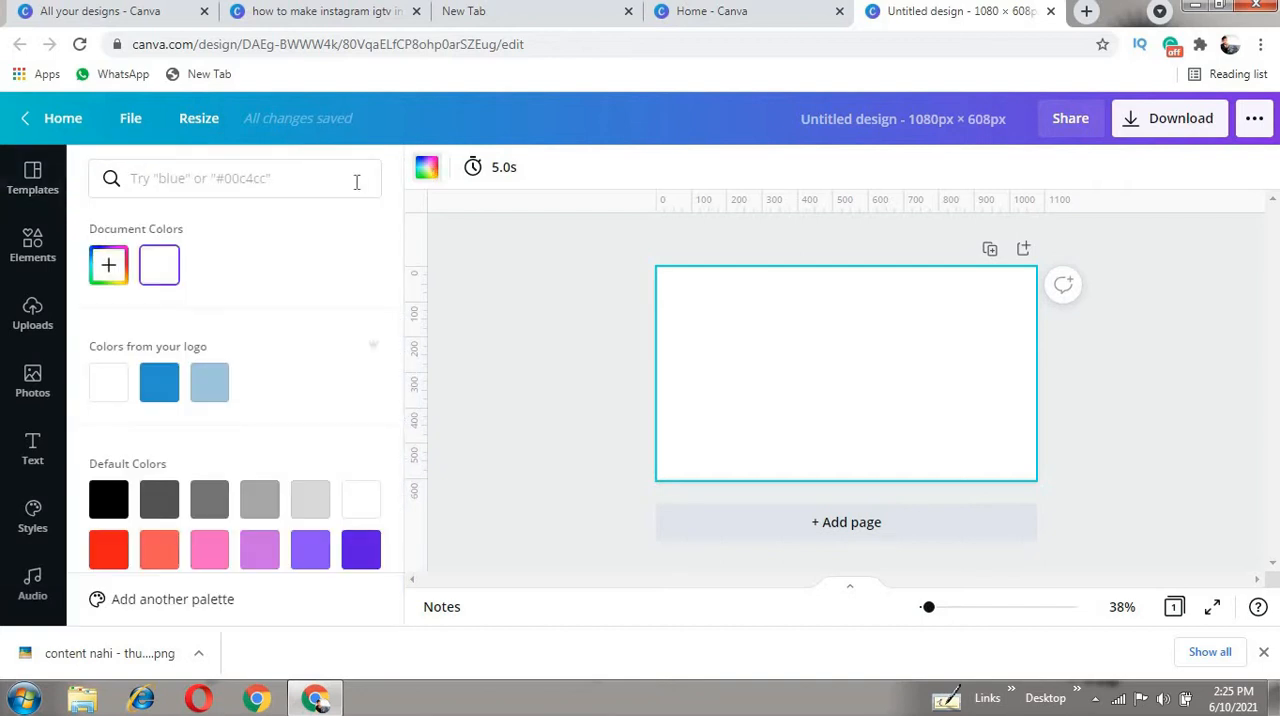
left_click(234, 178)
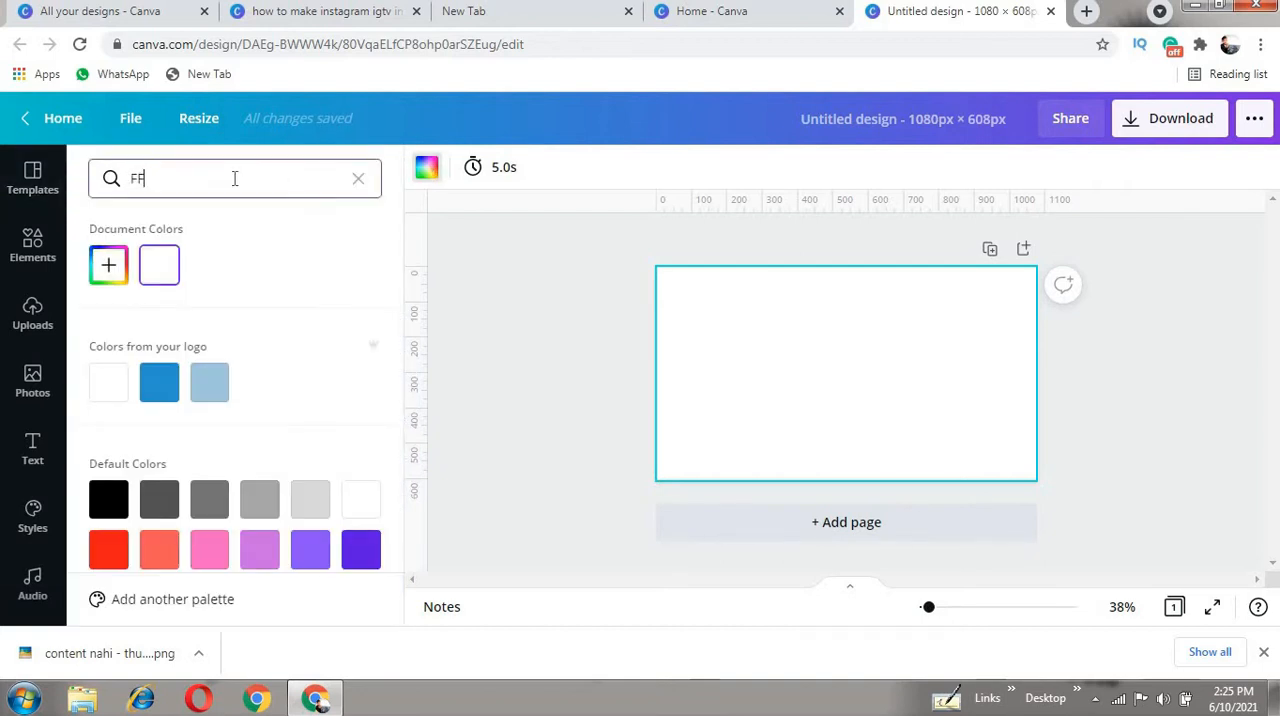
type("FFF5EE")
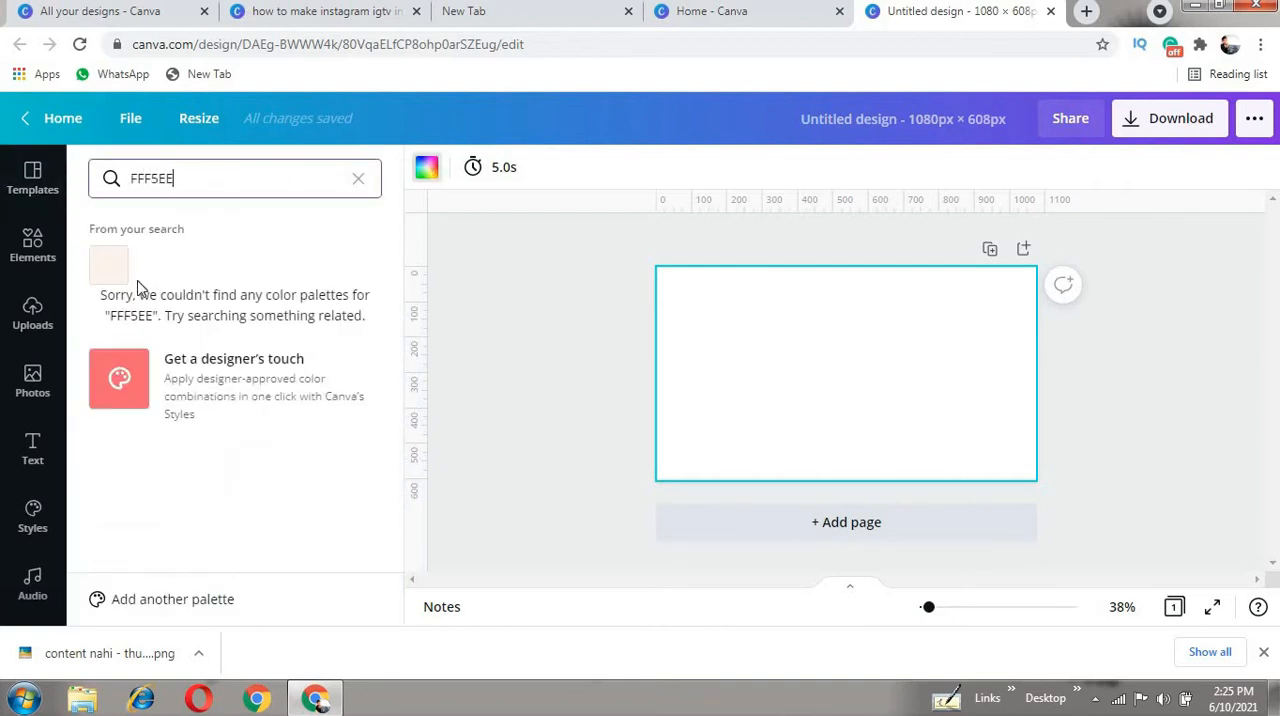
left_click(110, 266)
left_click(869, 417)
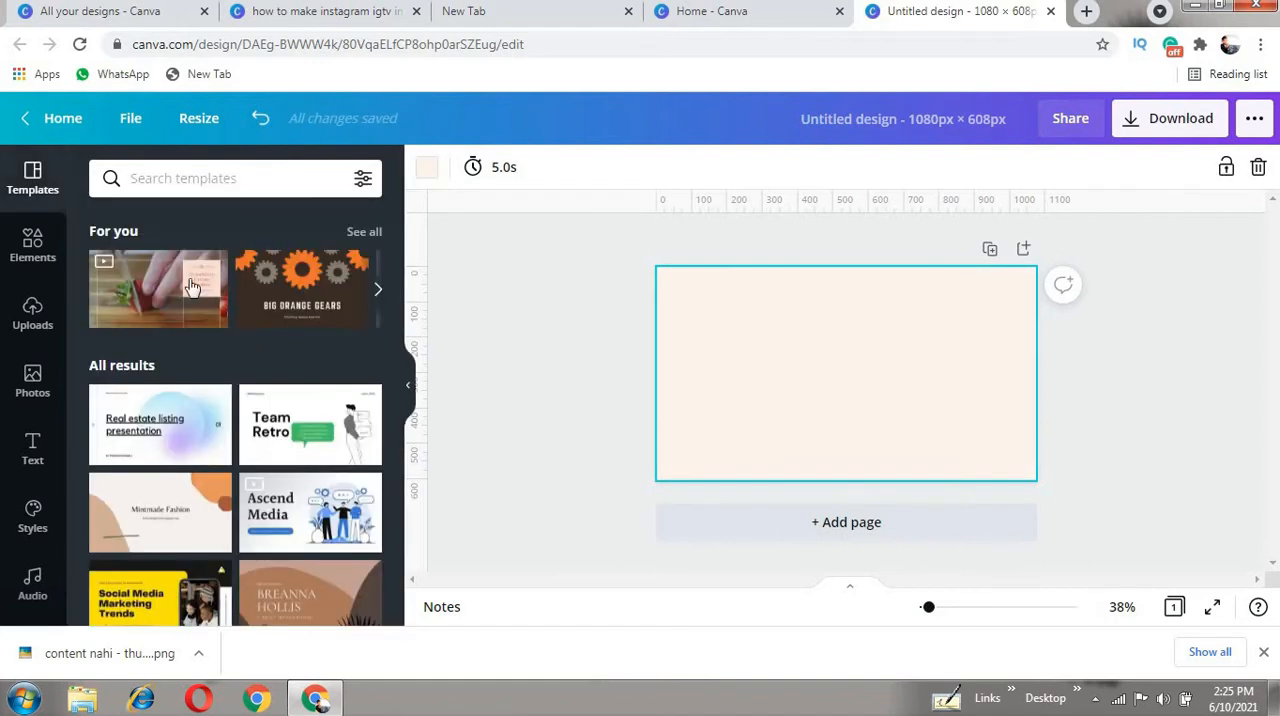
- Place the uploaded 8:50 video on the page and enlarge it to fill the whole page
left_click(33, 314)
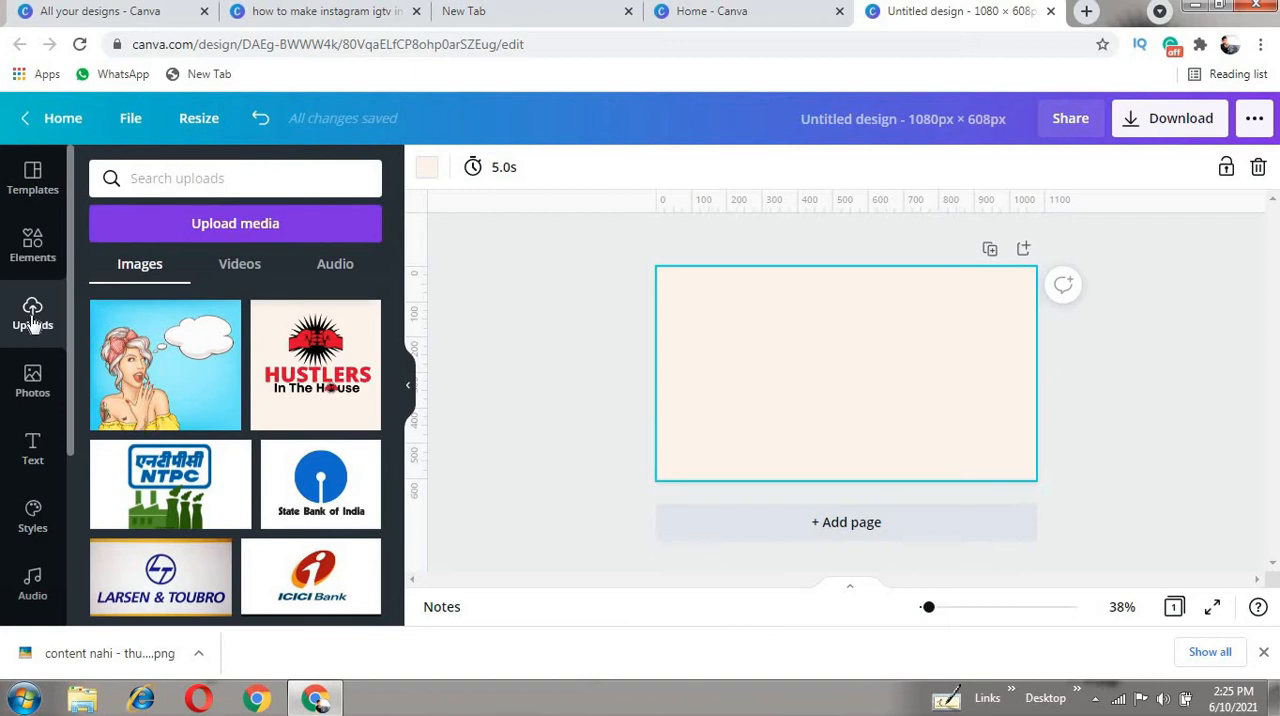
left_click(246, 268)
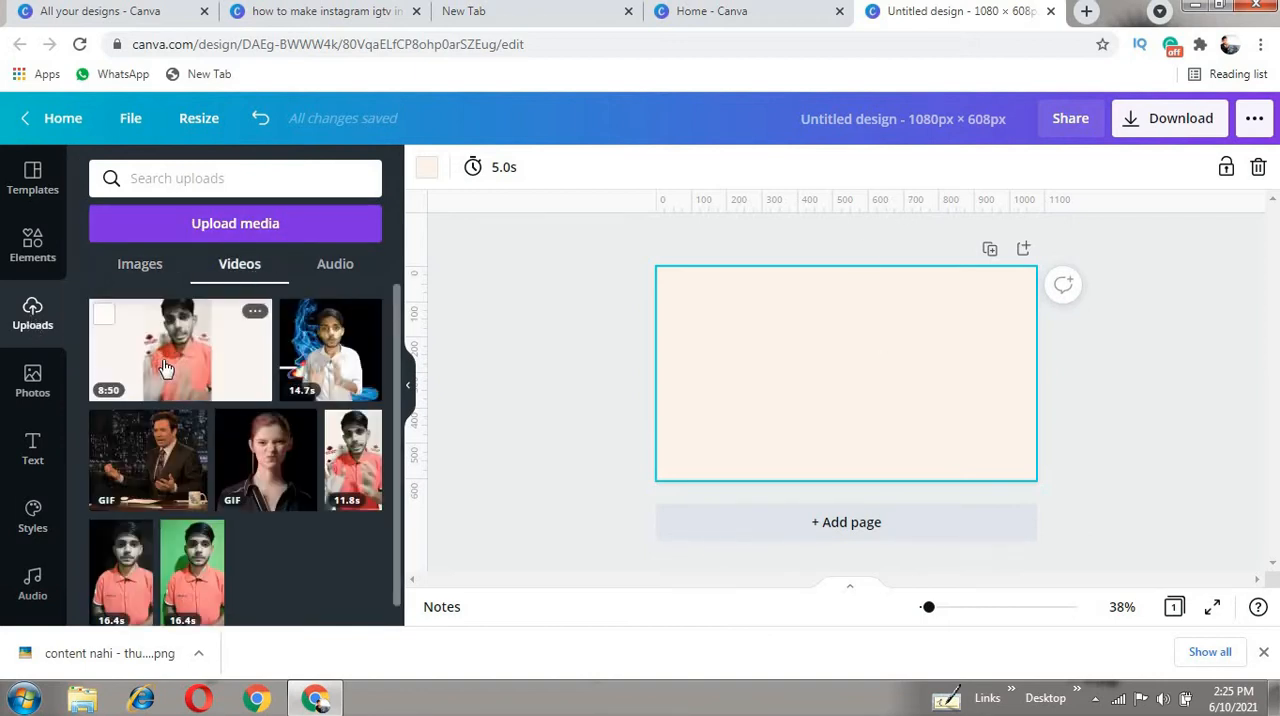
left_click_drag(166, 366, 763, 372)
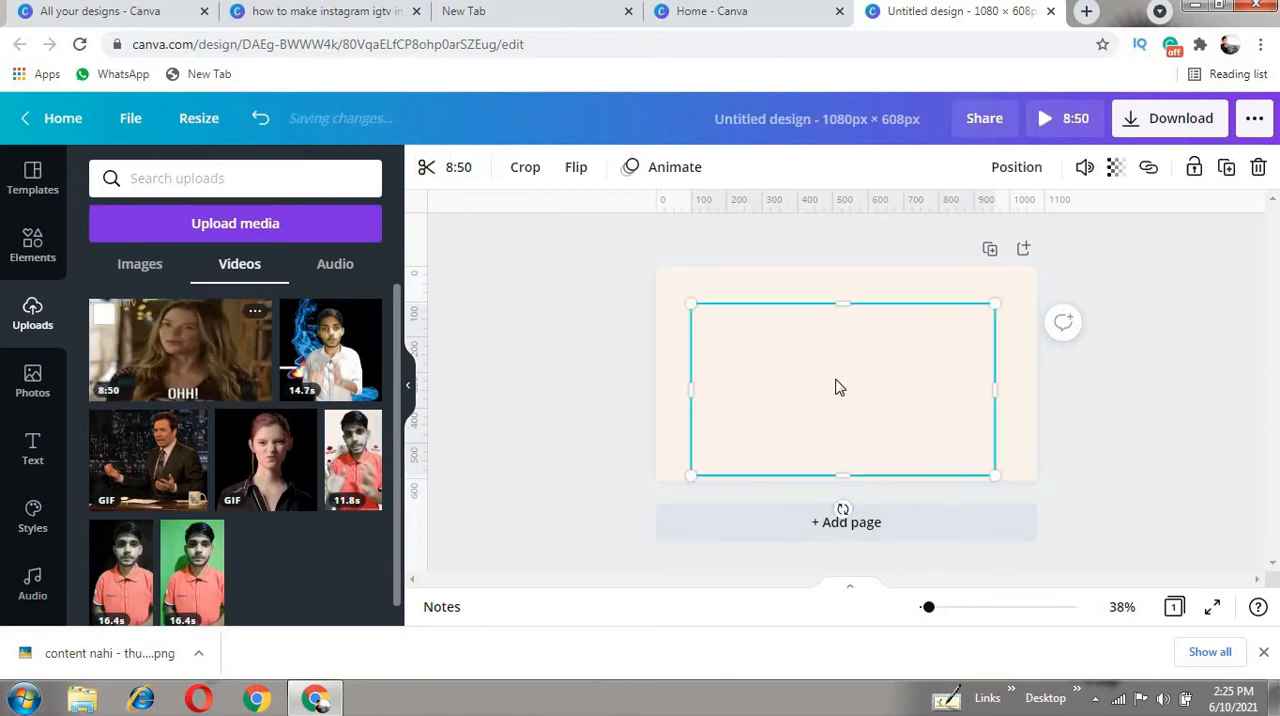
left_click_drag(997, 476, 1036, 481)
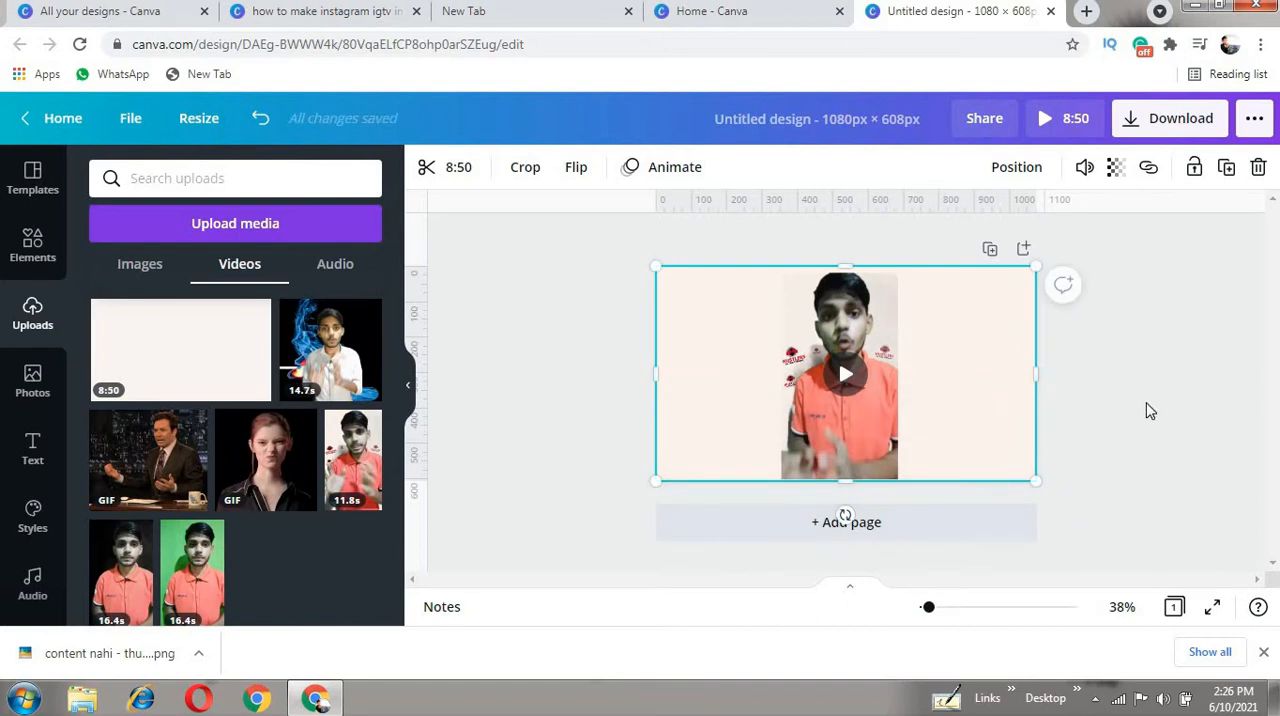
left_click(1116, 380)
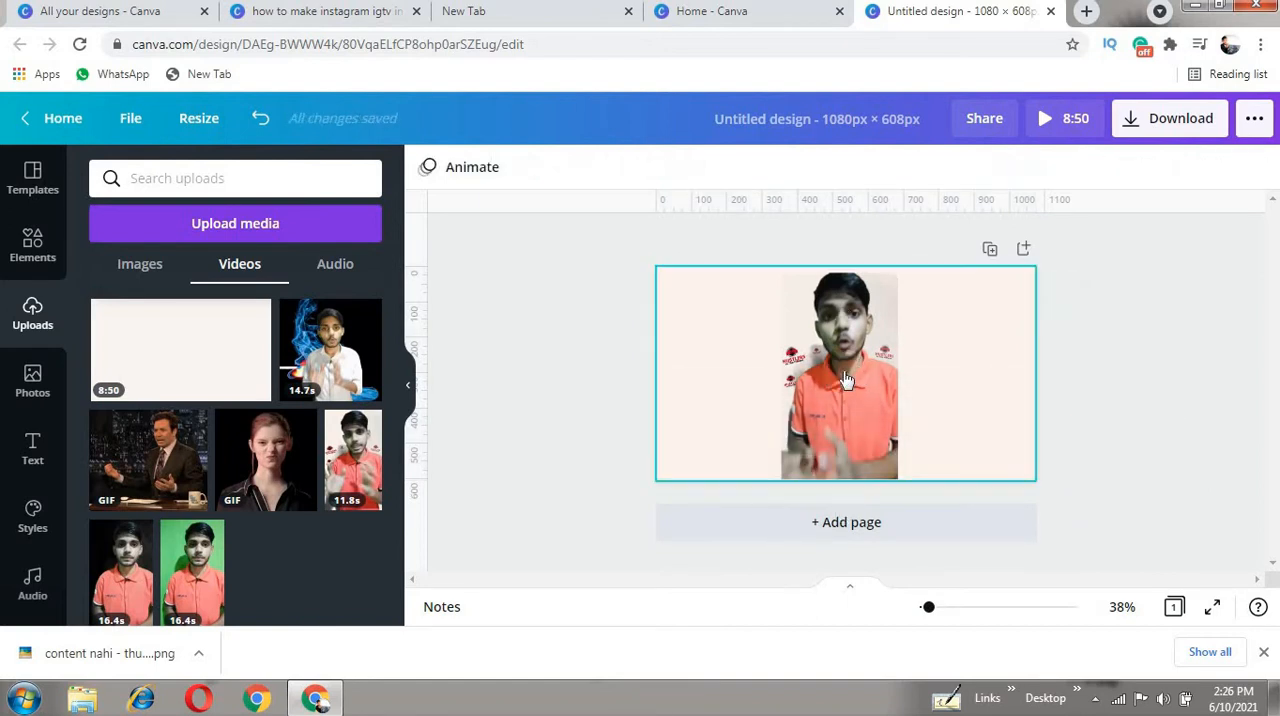
left_click(845, 380)
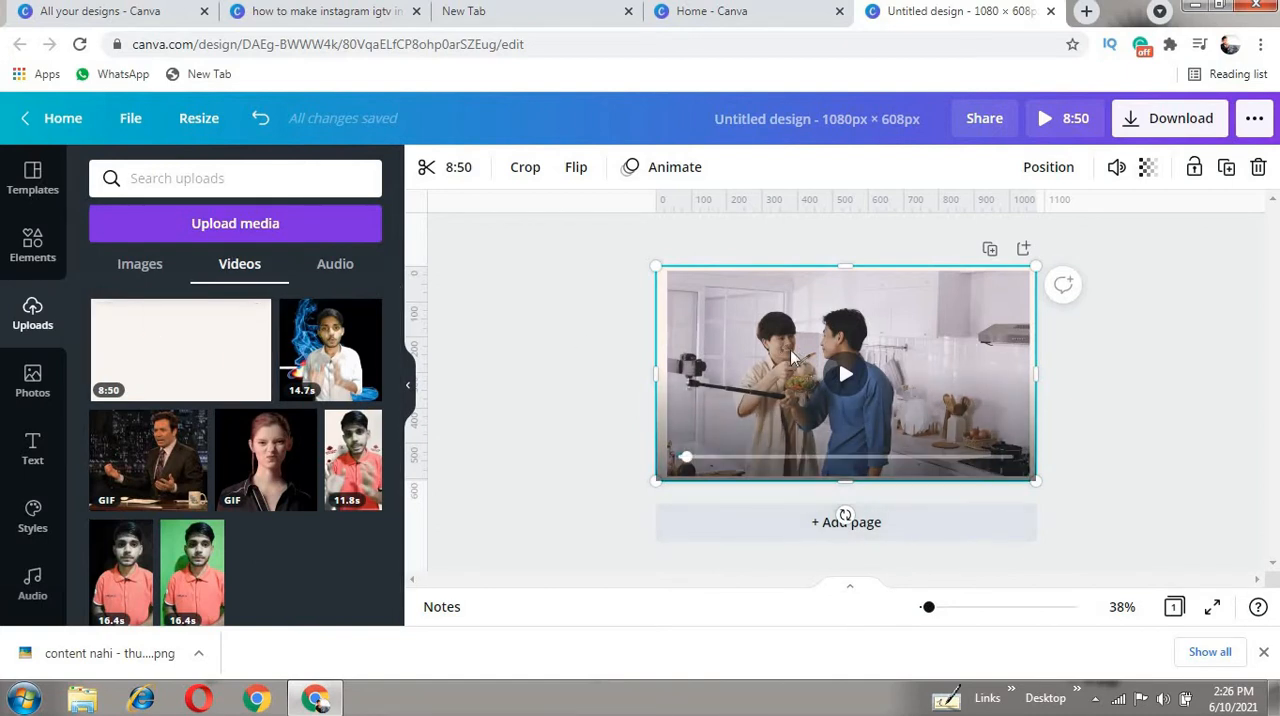
- Create another custom-size design, 1080 px wide and 1350 px high, from the Canva home page
left_click(749, 13)
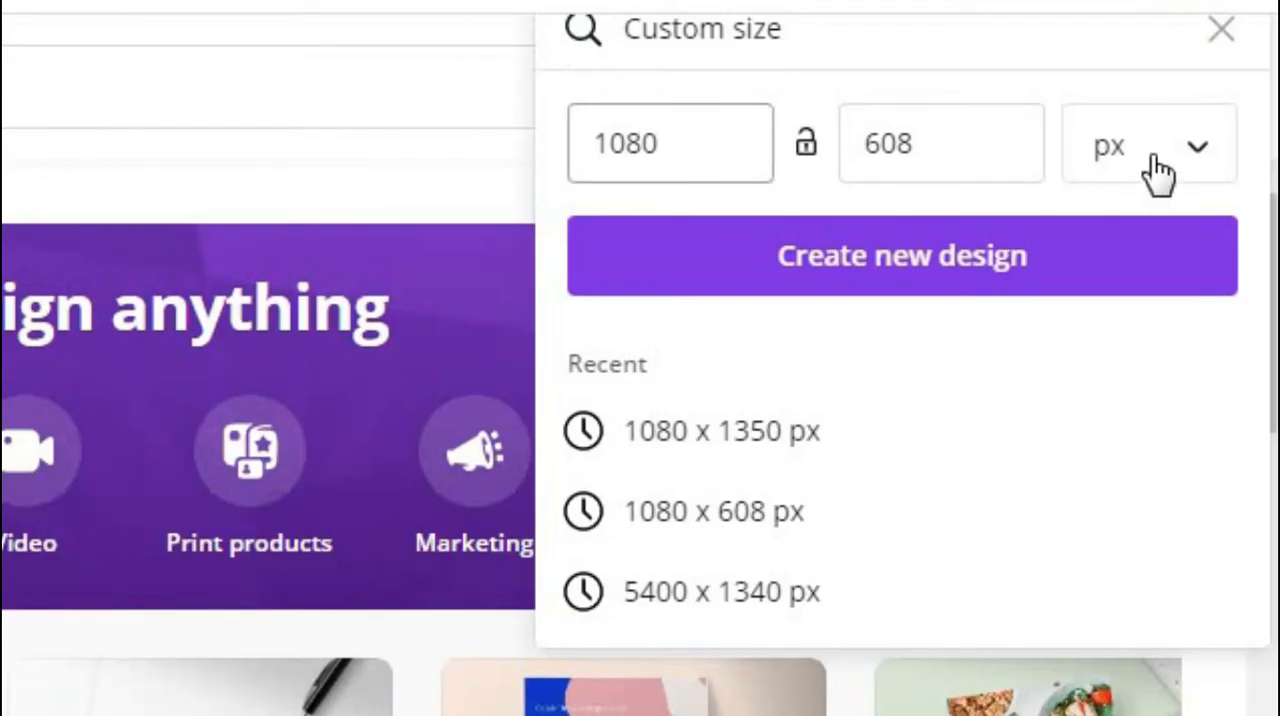
left_click(937, 143)
key("BackSpace")
key("BackSpace")
key("BackSpace")
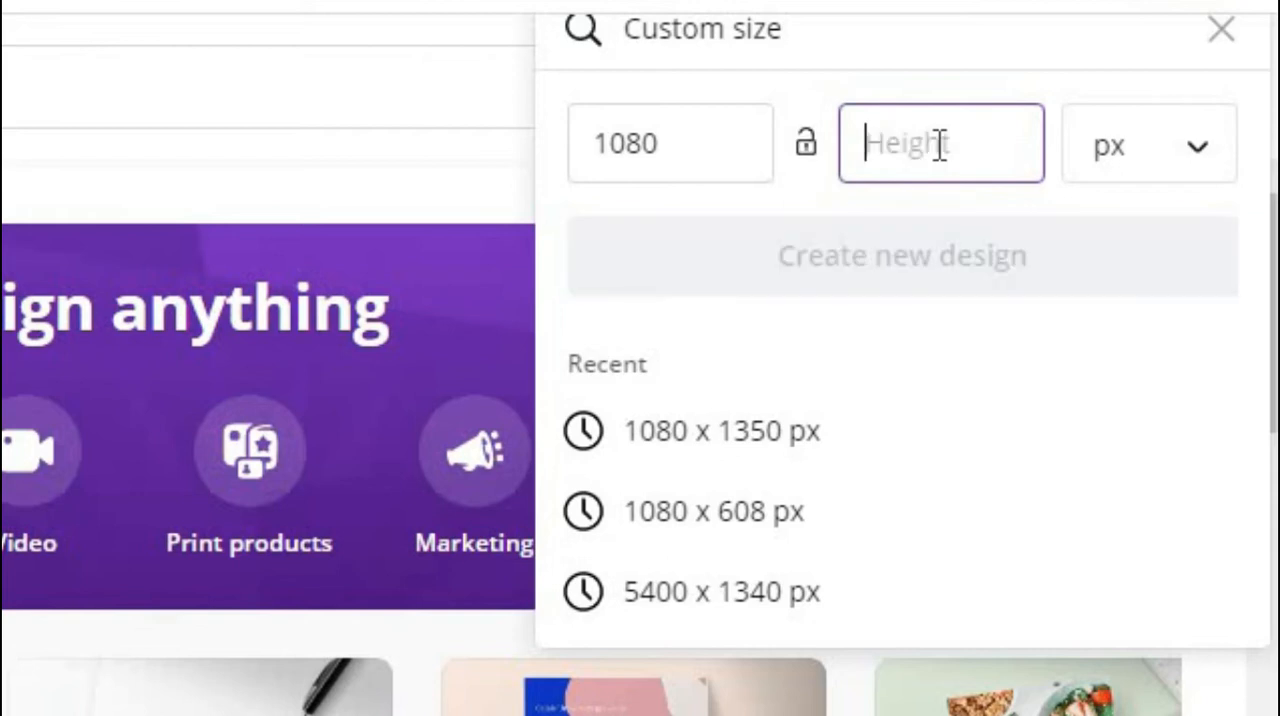
type("1350")
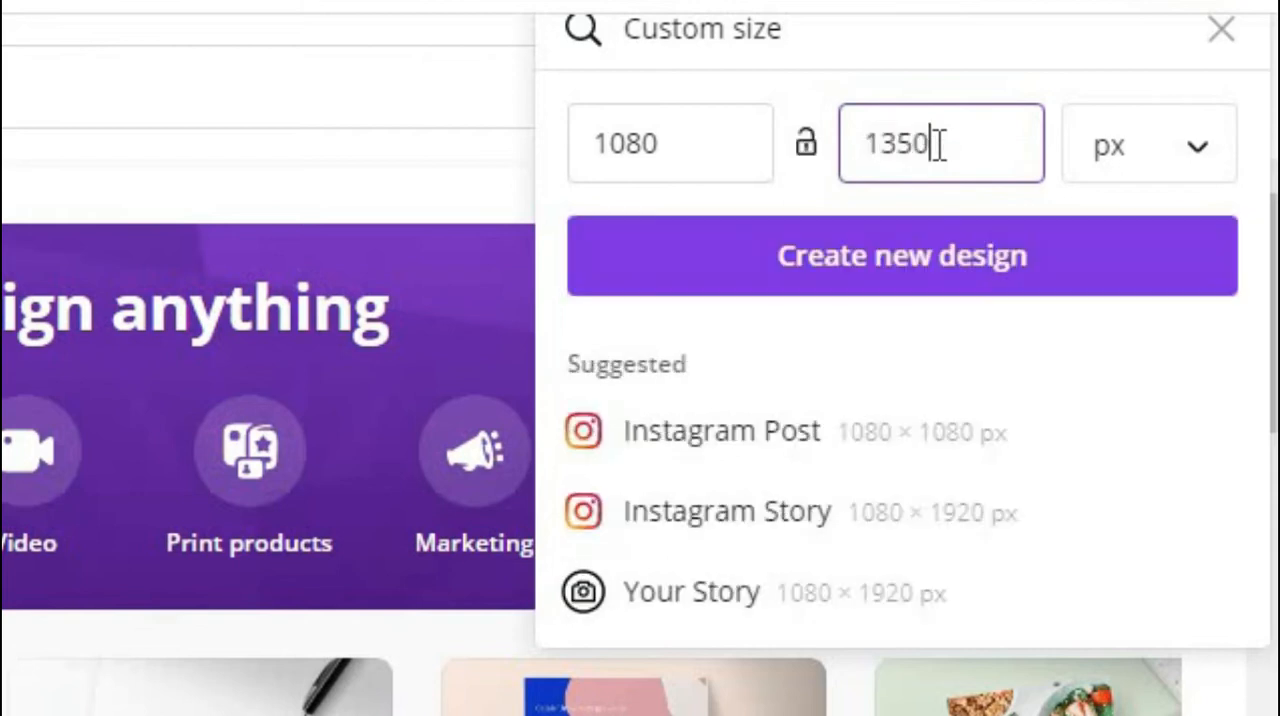
left_click(923, 262)
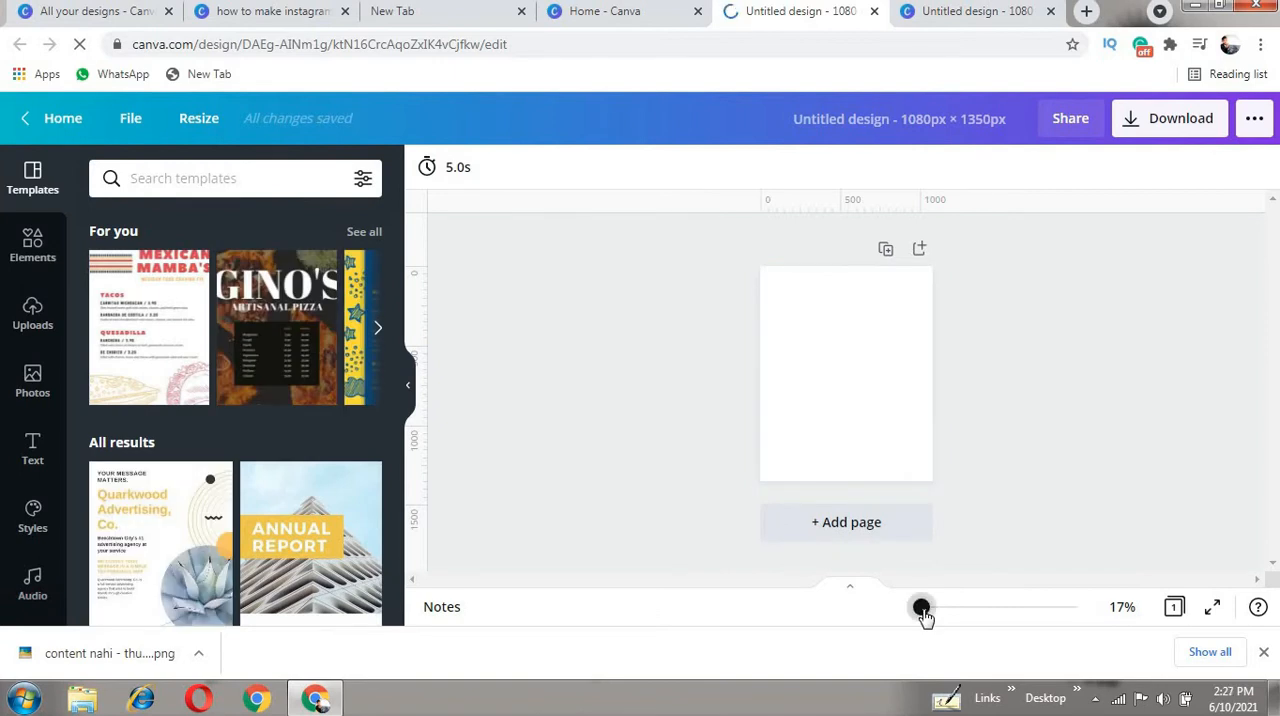
- Give the new portrait page the same light cream background colour as the first design
left_click_drag(921, 608, 924, 608)
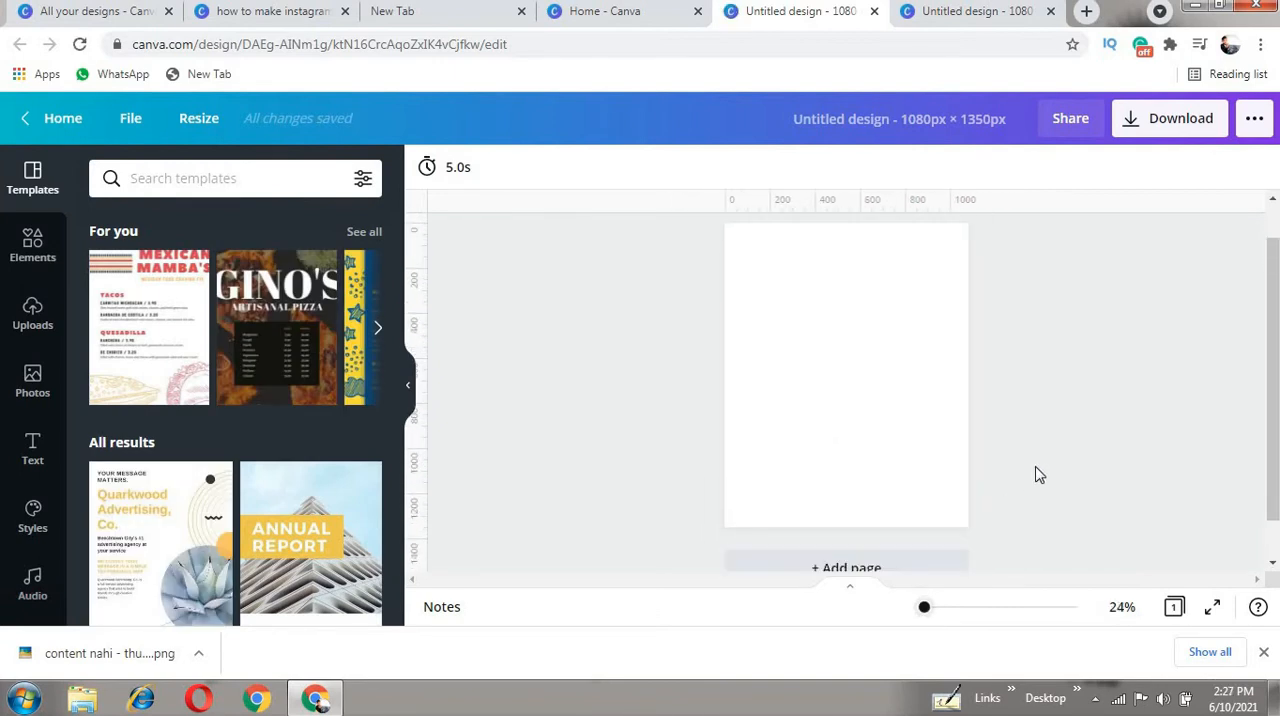
left_click(891, 428)
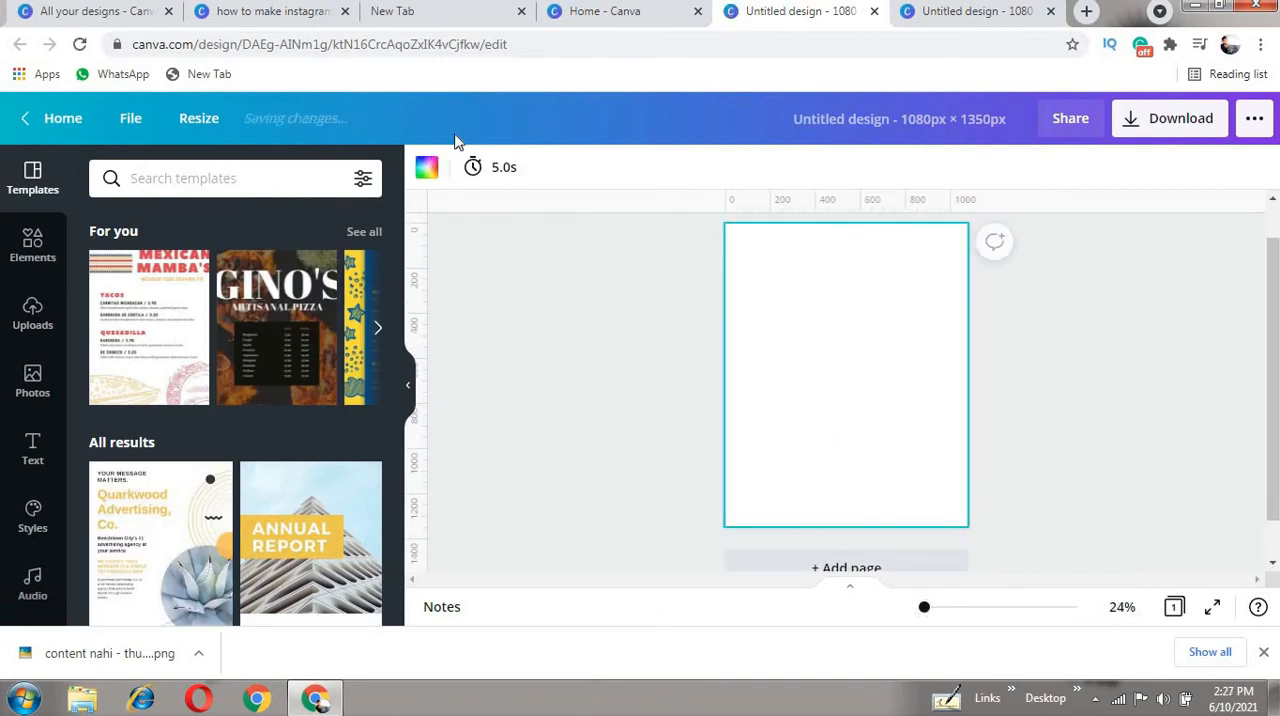
left_click(426, 168)
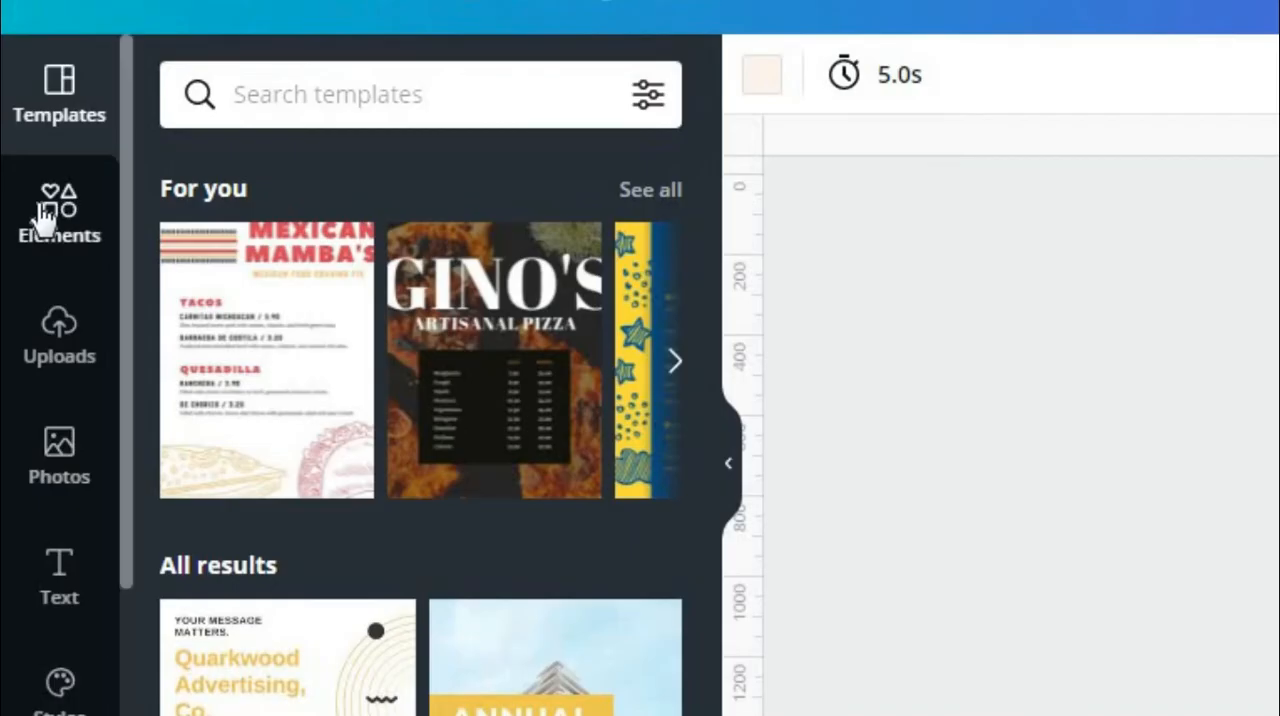
- Search the elements for "frame", place the plain landscape rectangular frame on the page and enlarge it to the full page width
left_click(45, 215)
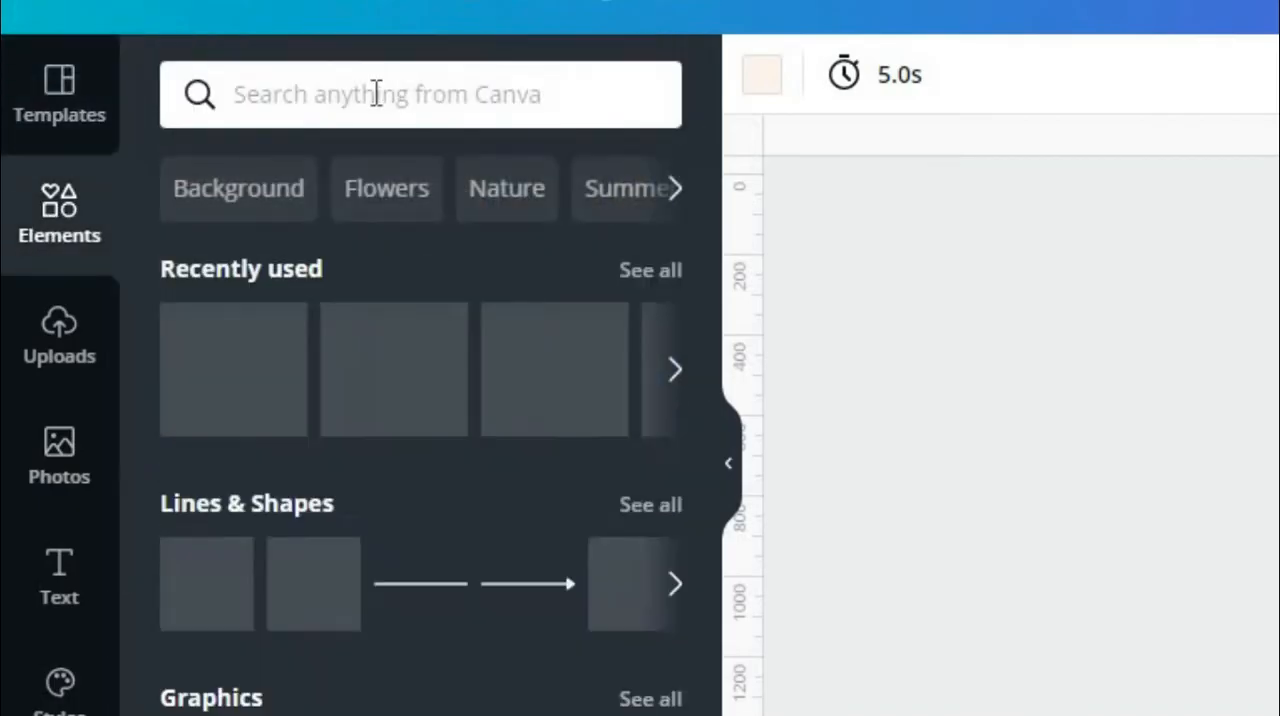
left_click(375, 94)
type("frame")
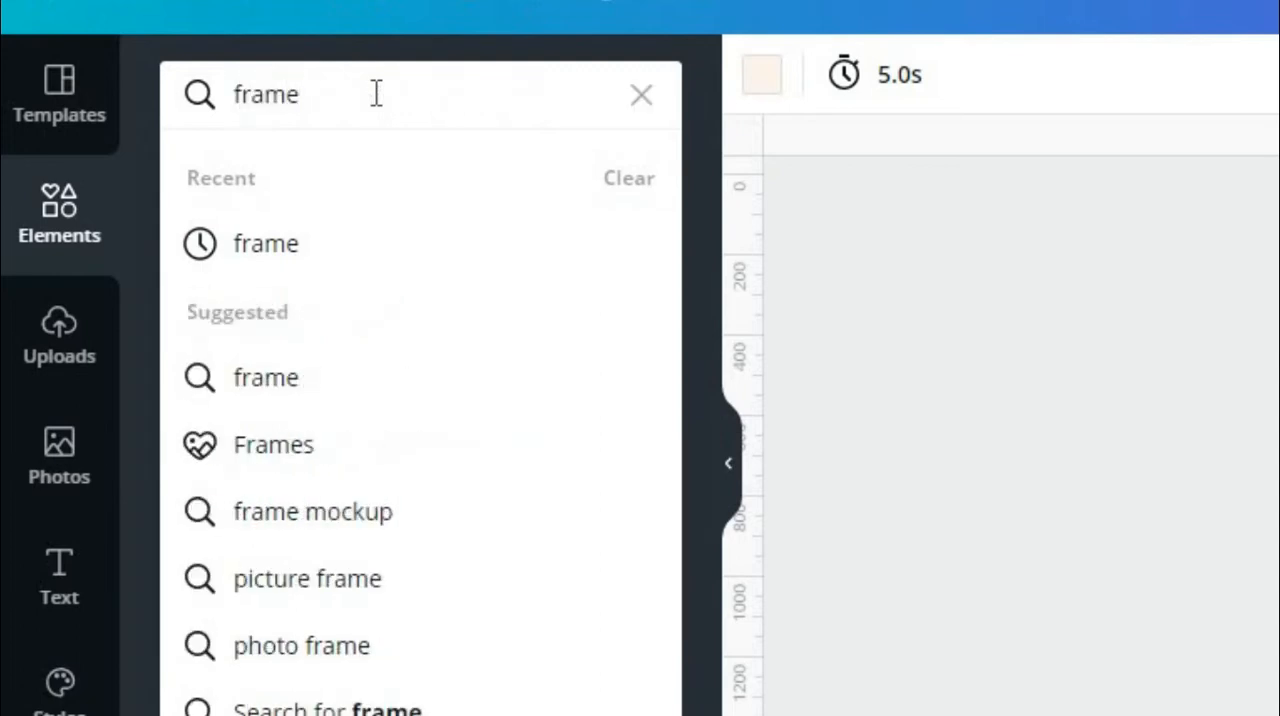
key("Return")
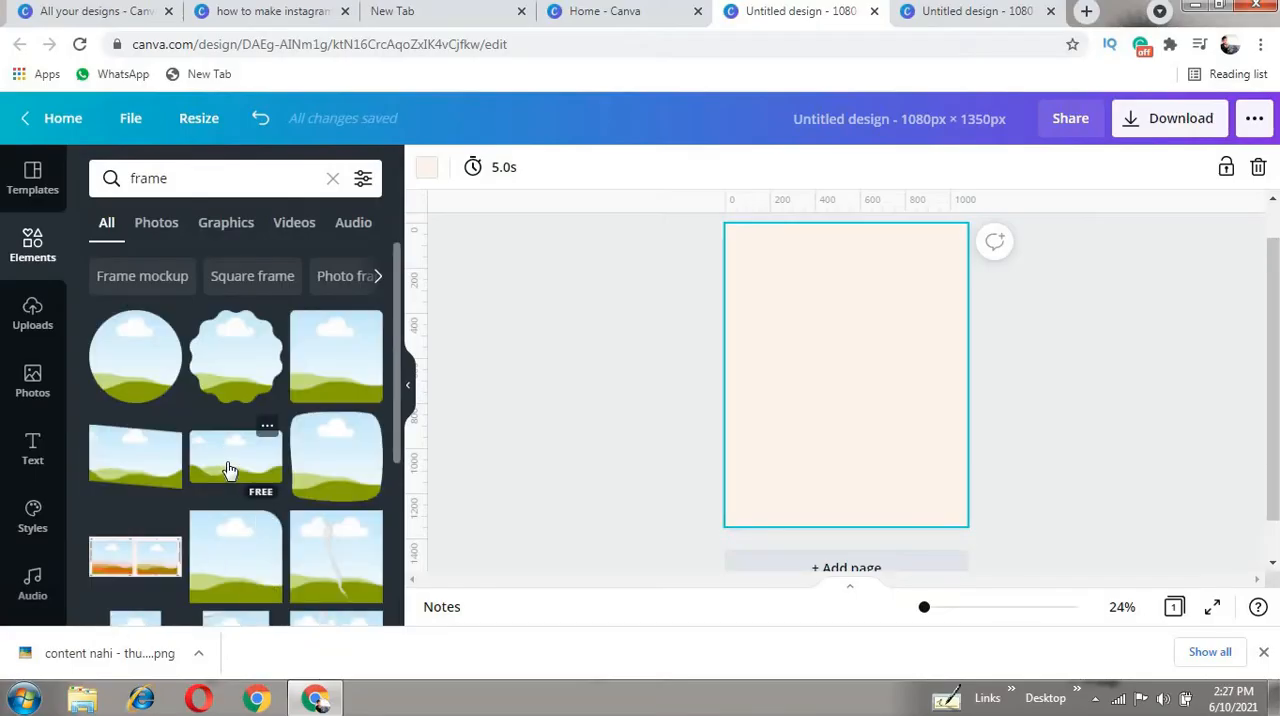
left_click_drag(230, 469, 840, 356)
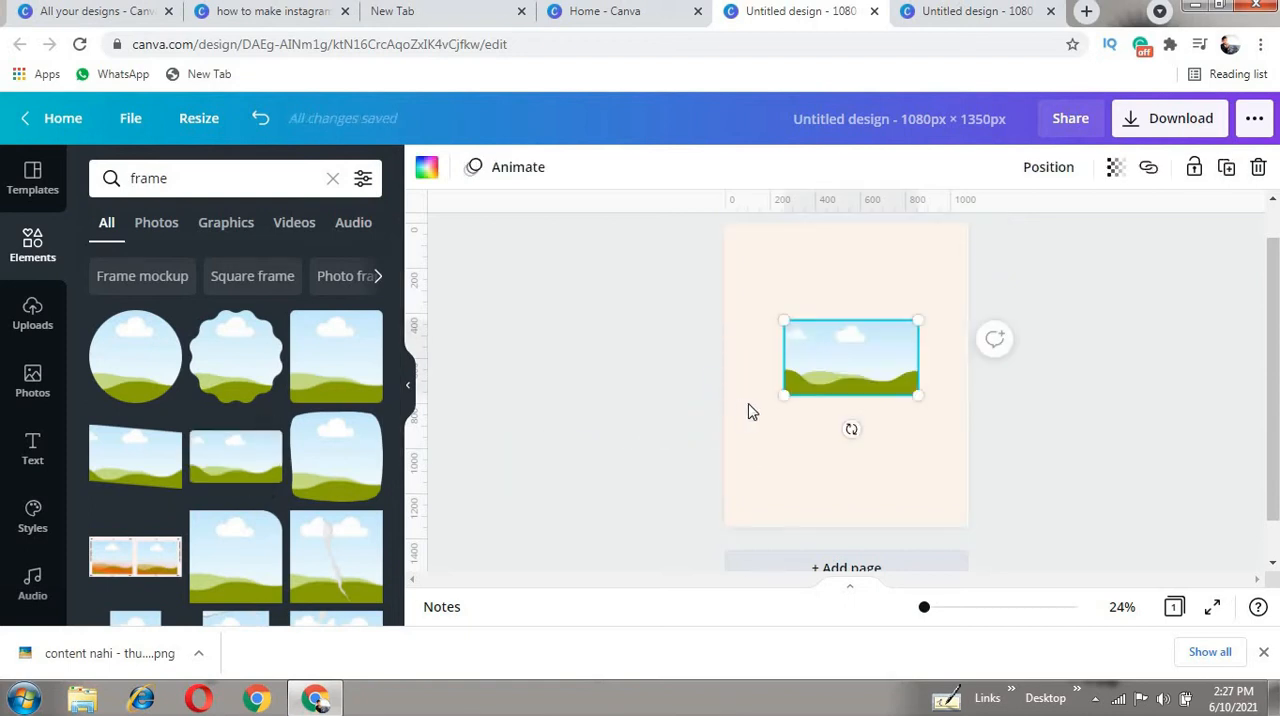
left_click_drag(751, 420, 718, 438)
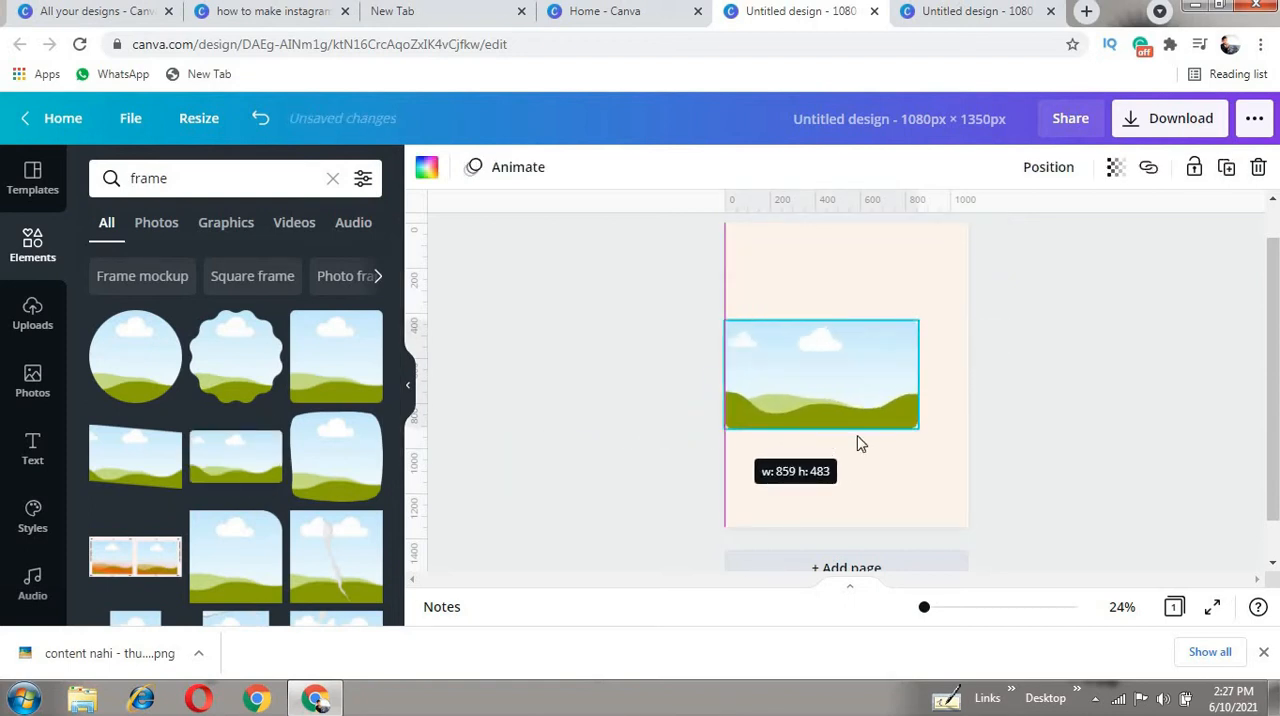
left_click_drag(940, 437, 972, 450)
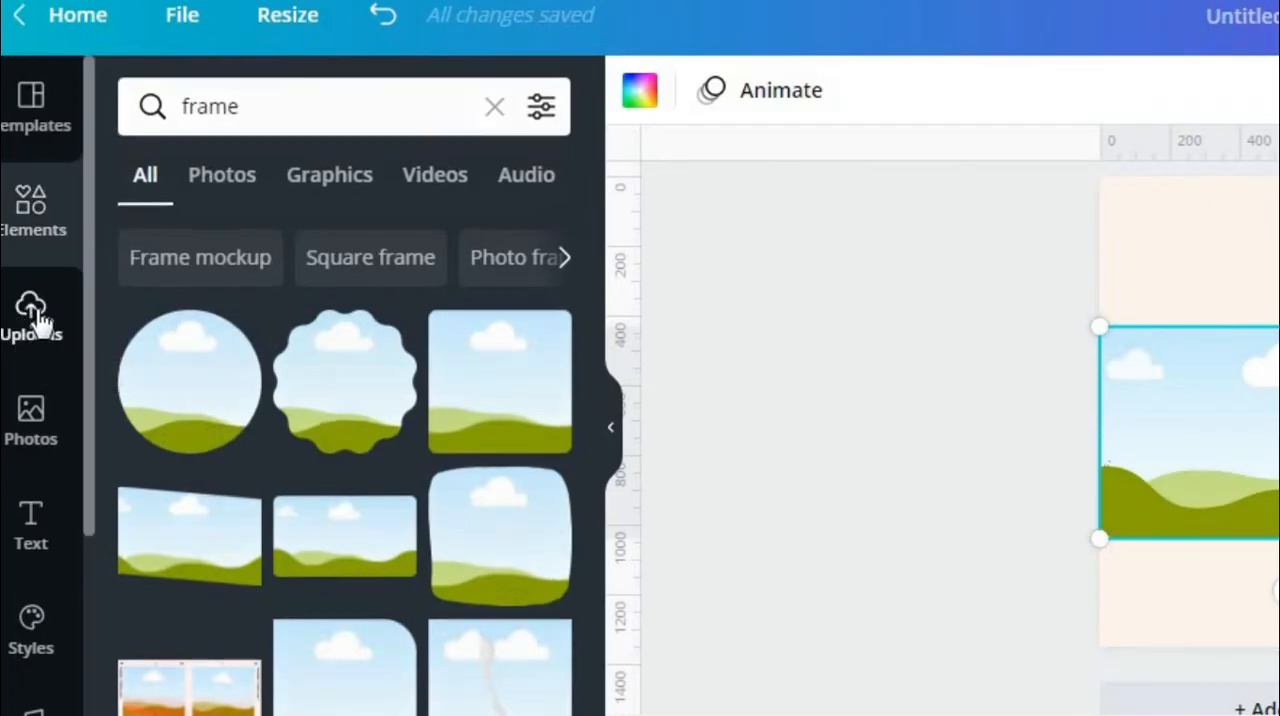
left_click(31, 325)
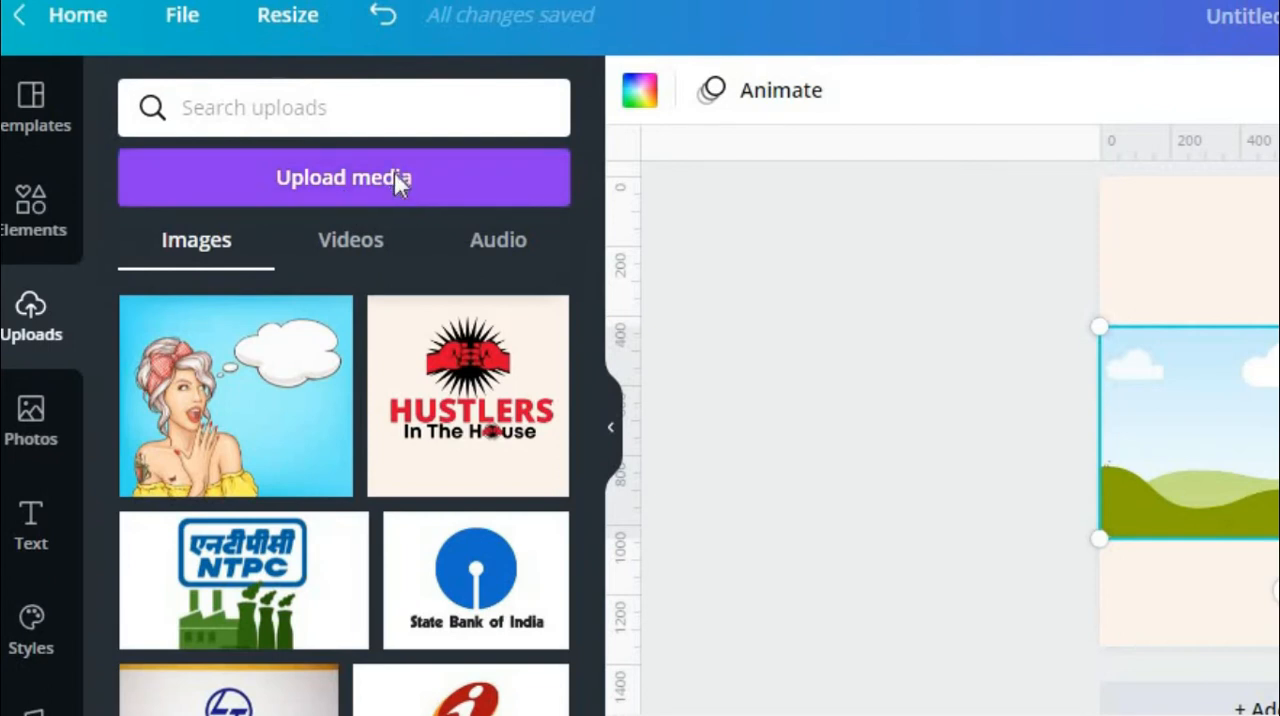
left_click(394, 176)
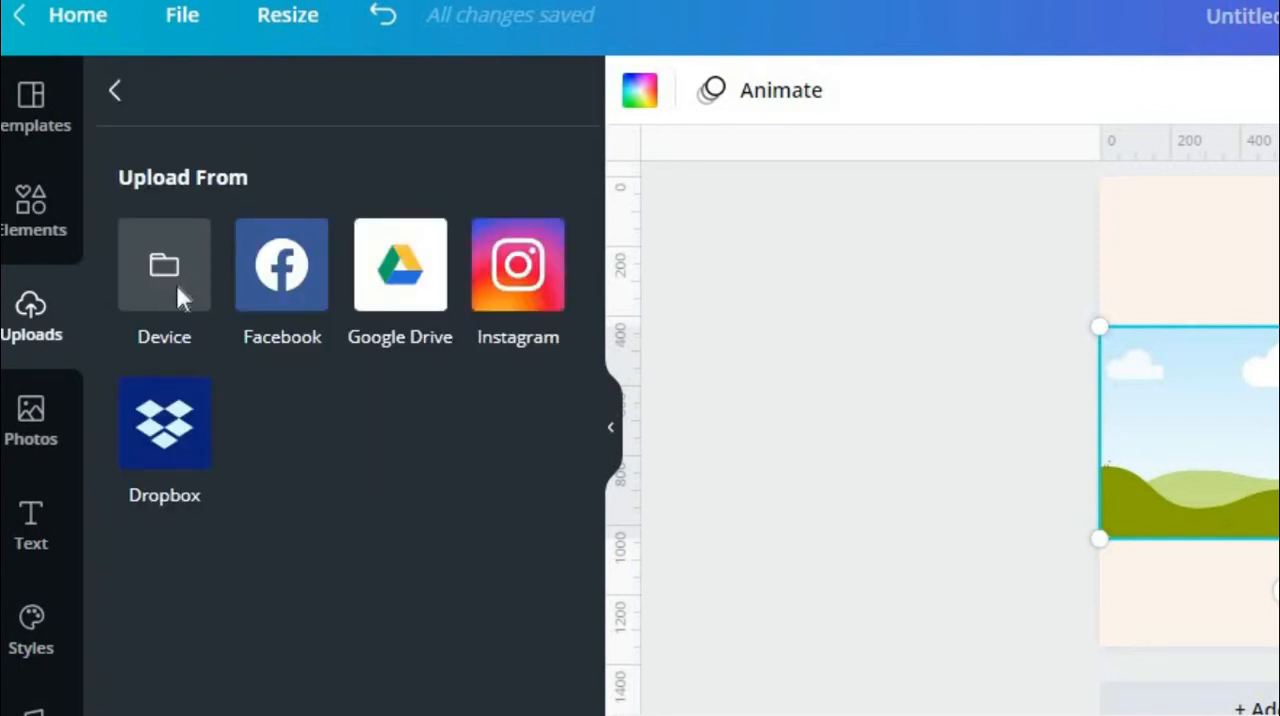
left_click(175, 281)
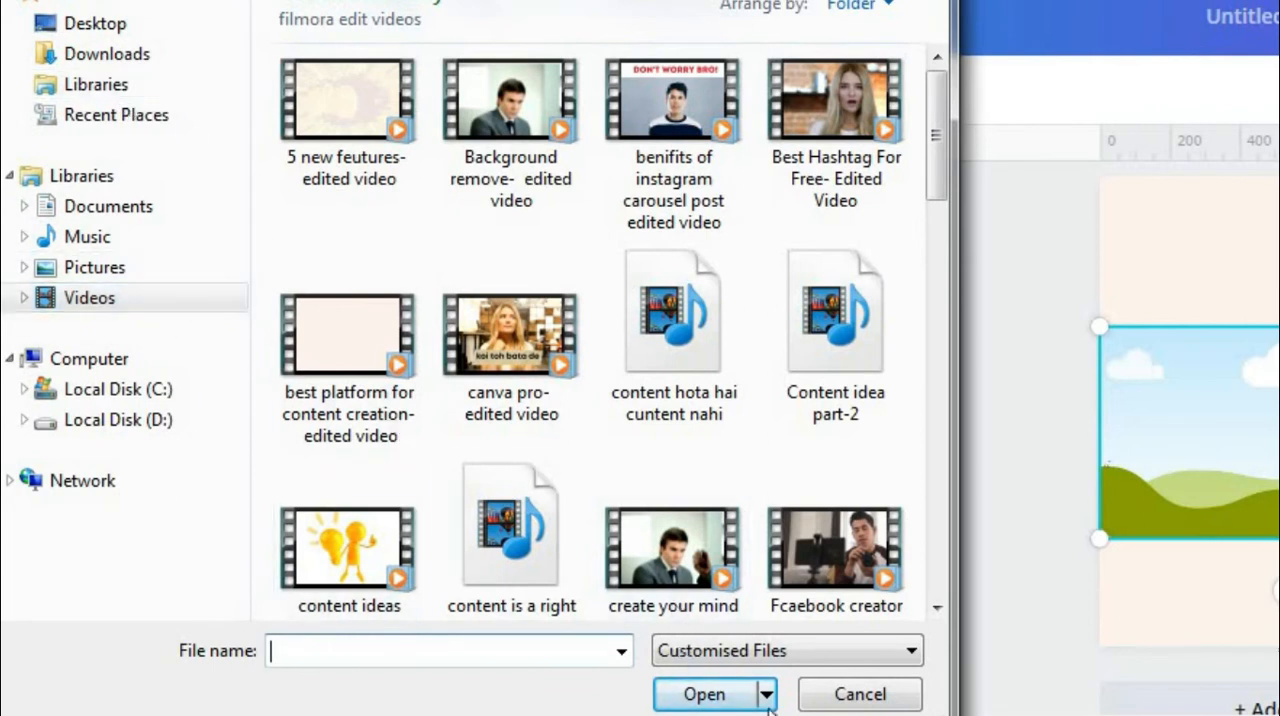
left_click(838, 697)
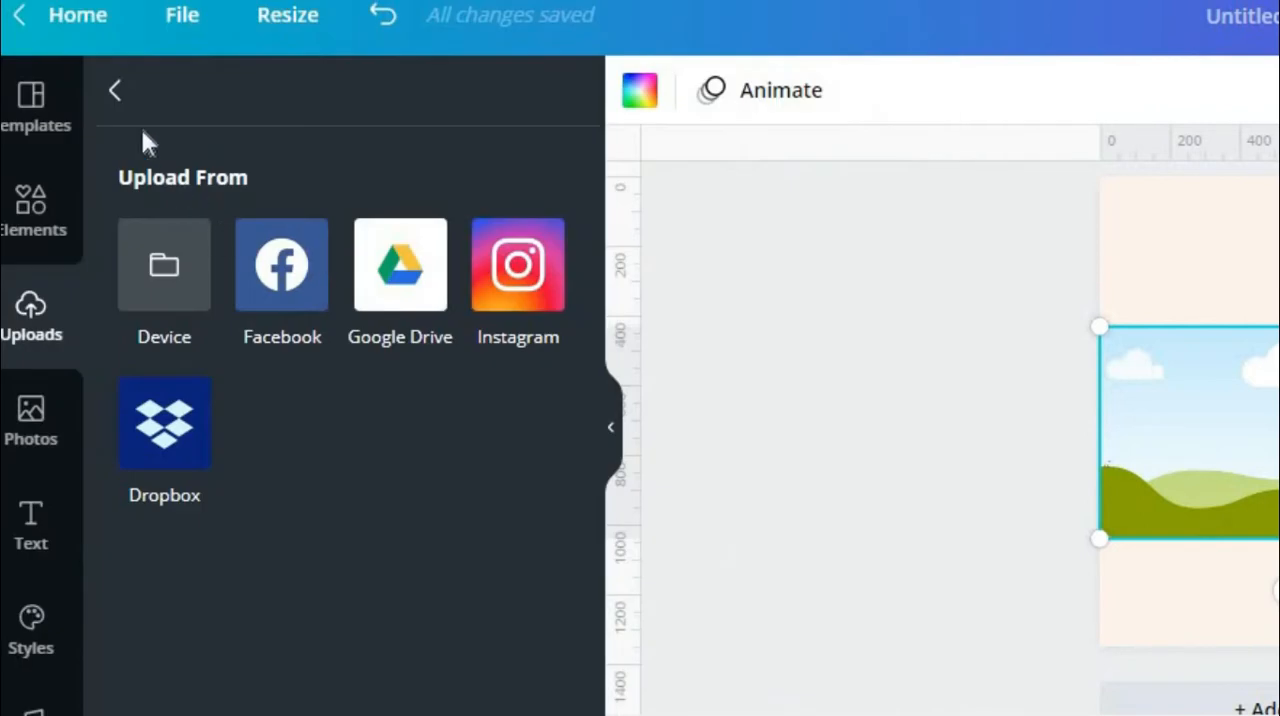
- Place the uploaded 8:50 video inside the landscape frame so that it fills the frame
left_click(116, 93)
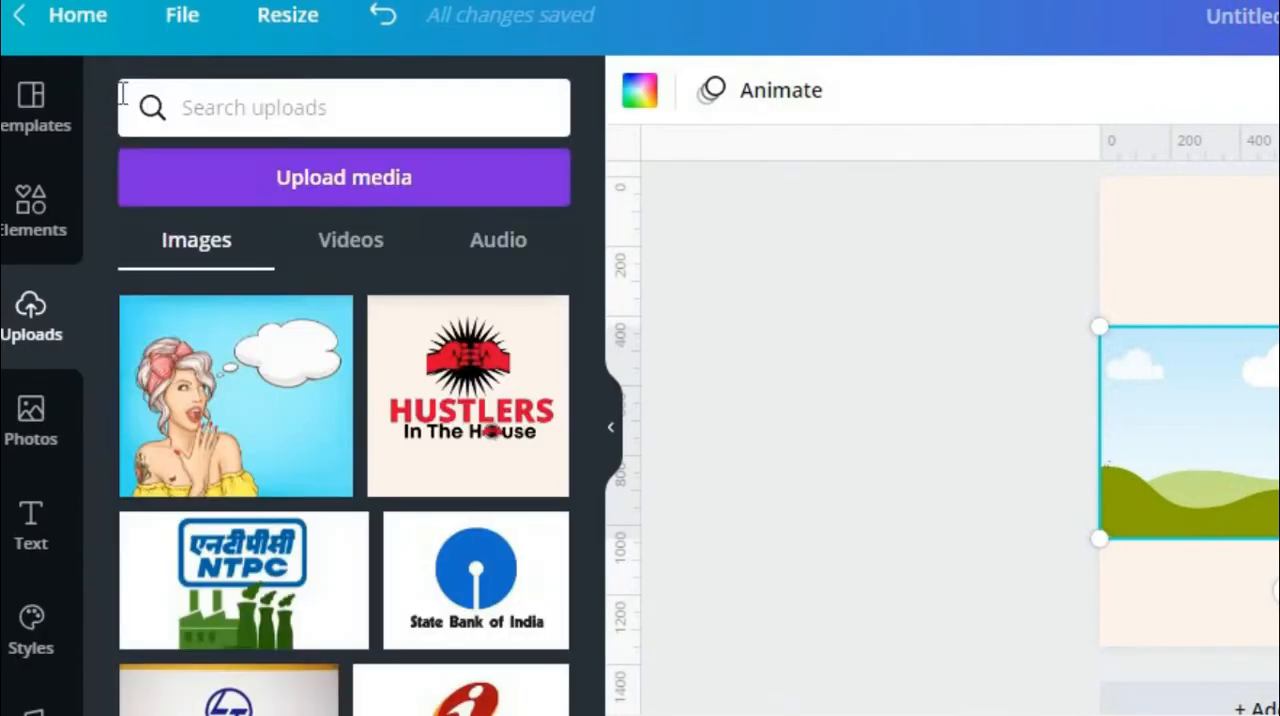
left_click(352, 258)
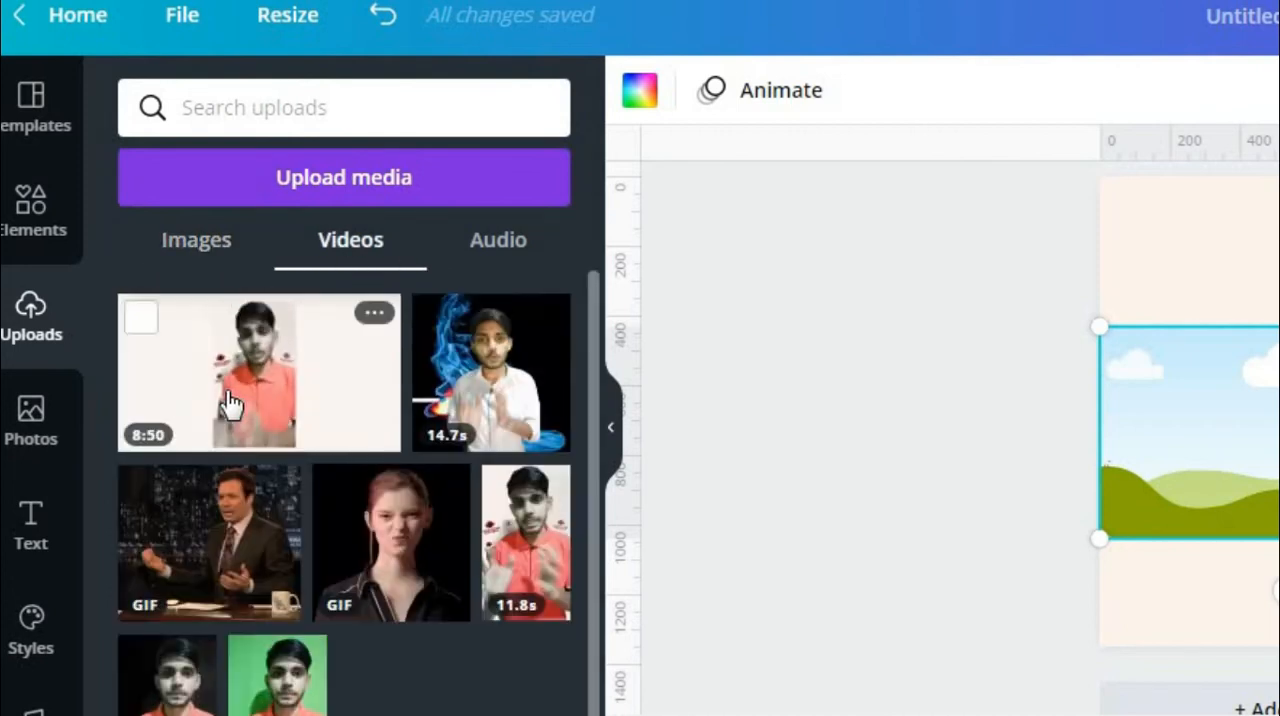
left_click_drag(230, 405, 266, 403)
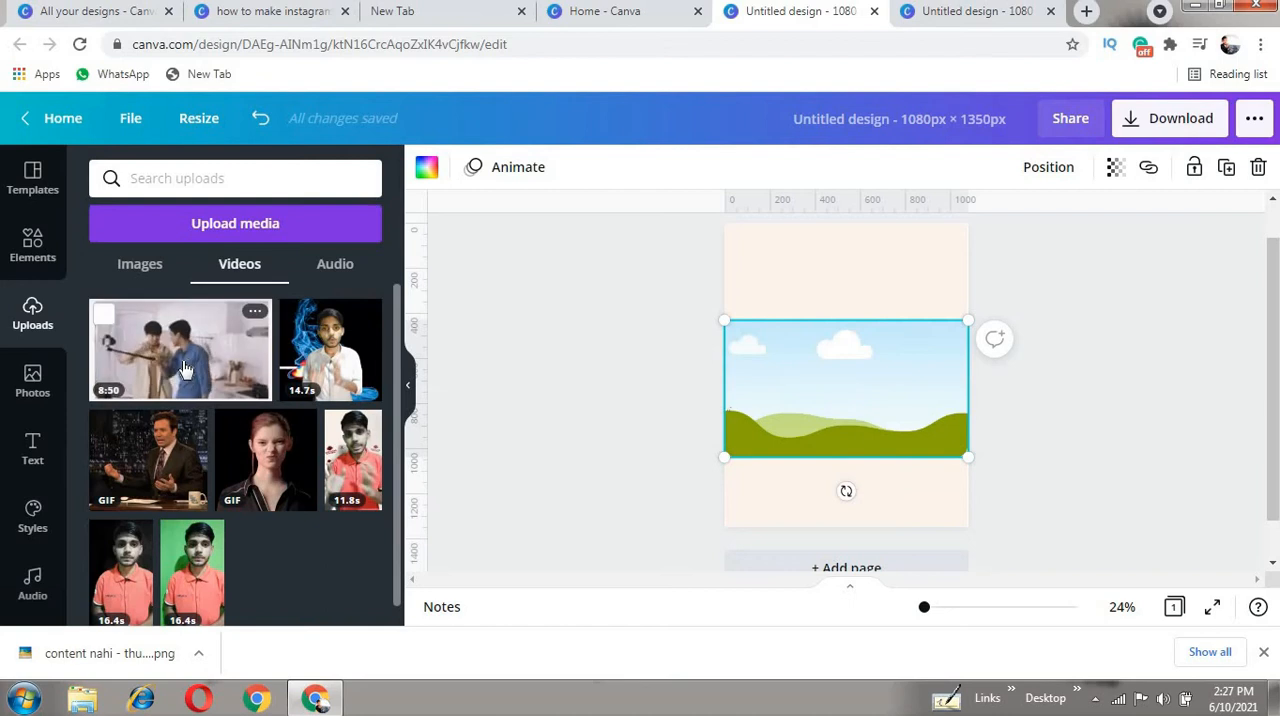
left_click_drag(184, 369, 843, 460)
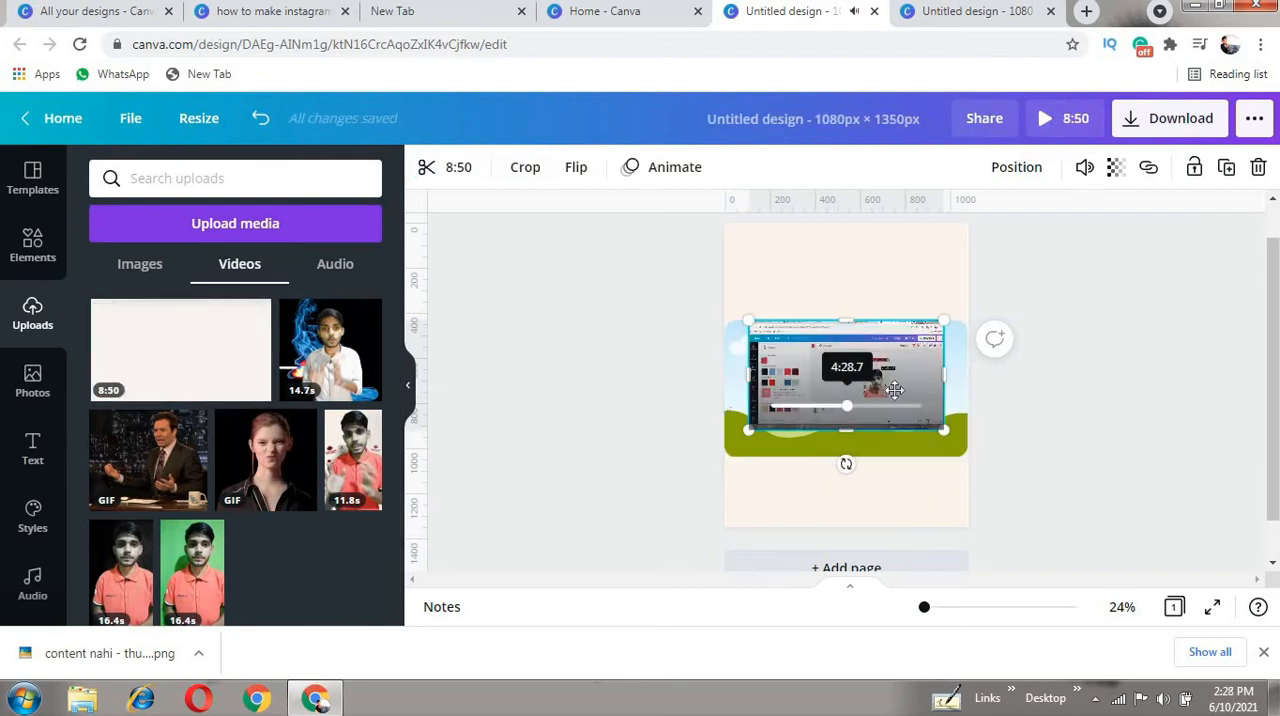
left_click_drag(882, 360, 889, 378)
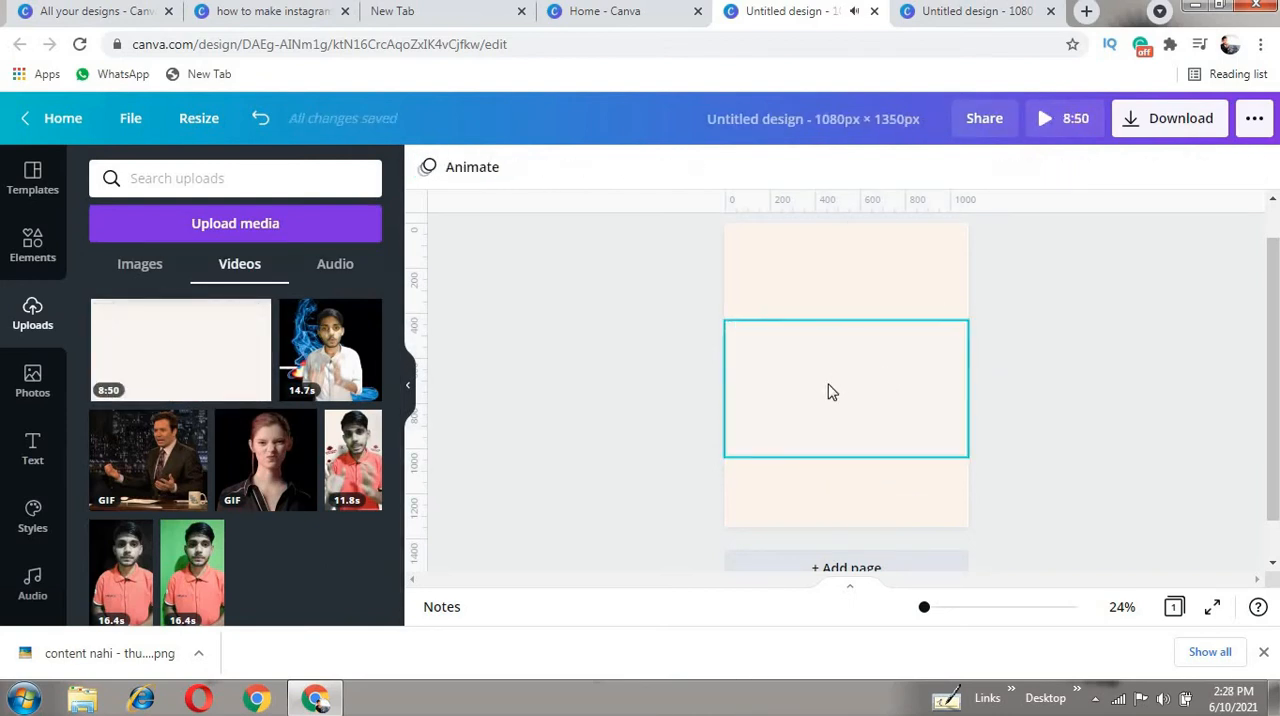
left_click(849, 394)
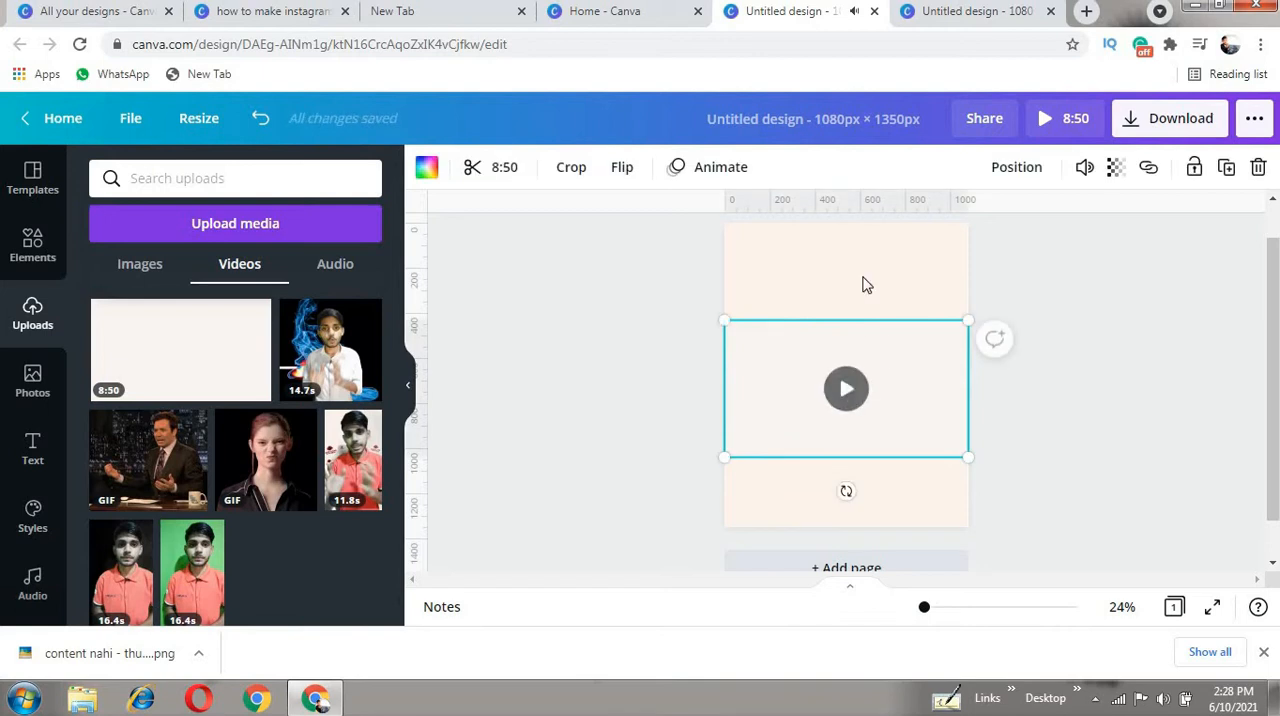
key("Delete")
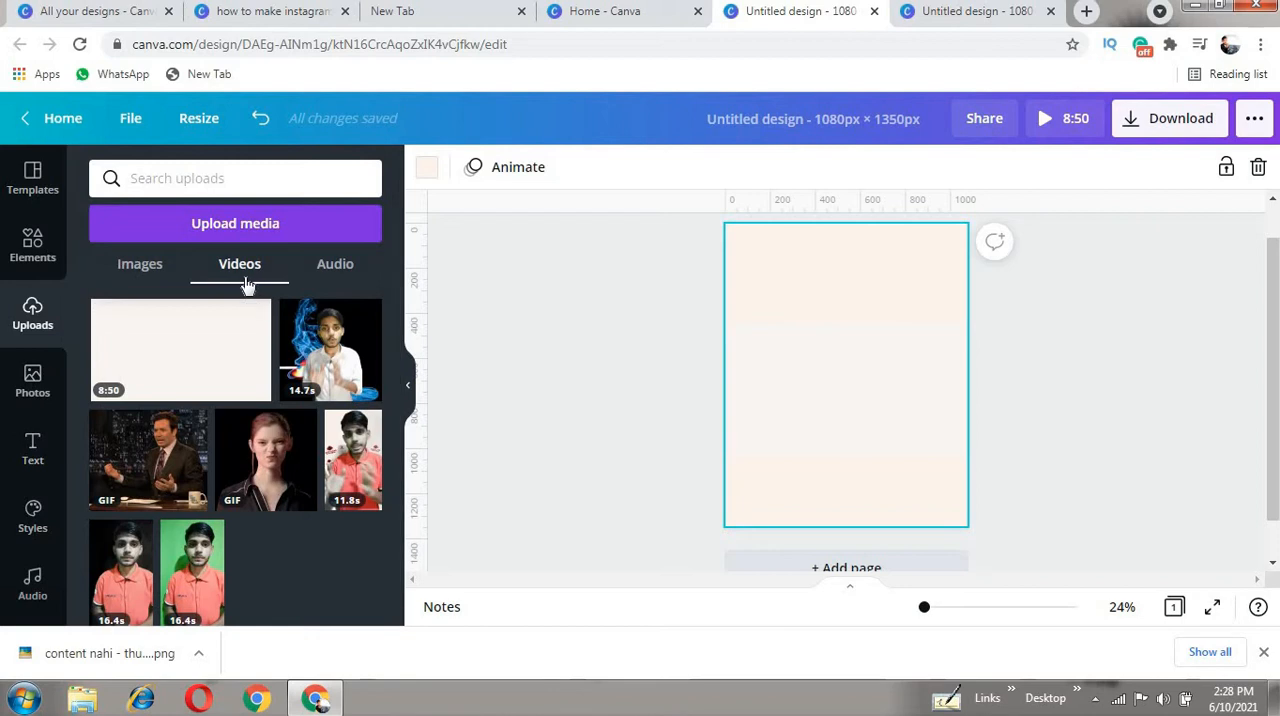
- Place the uploaded YOU HUSTLER logo on the page and shrink it into the top-left corner
left_click(140, 264)
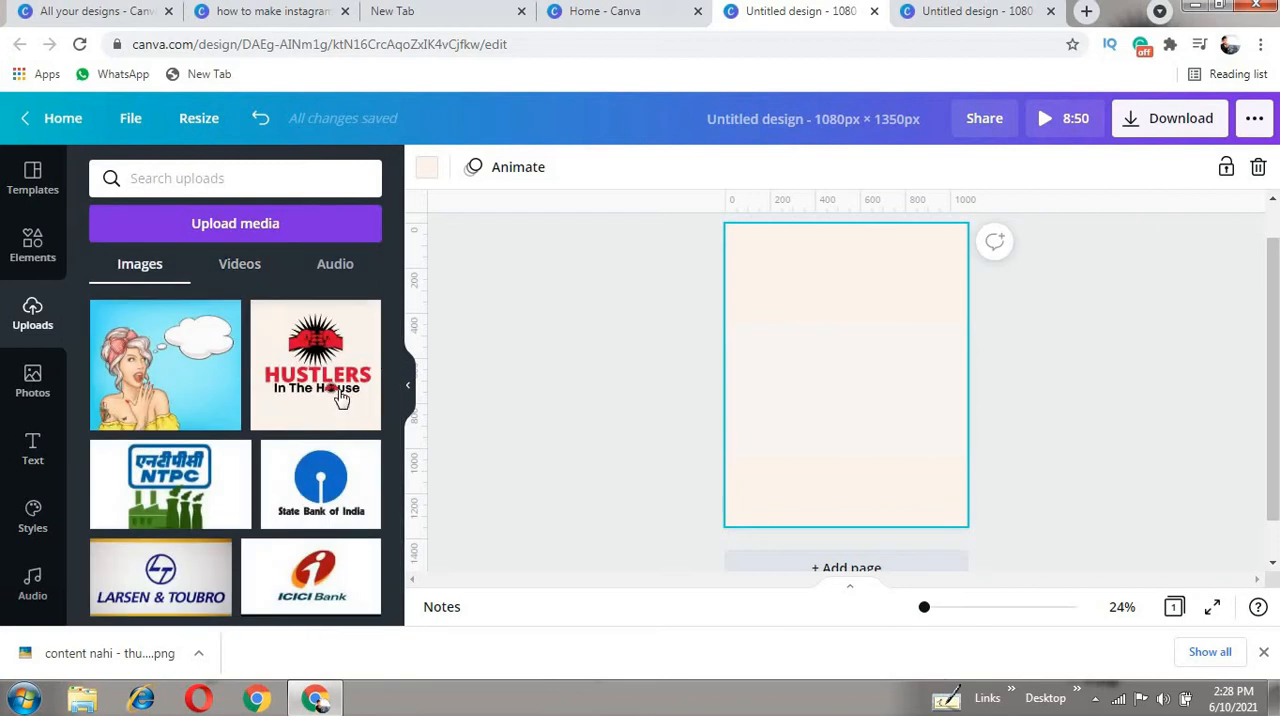
scroll(277, 449, "down", 5)
left_click_drag(323, 420, 786, 266)
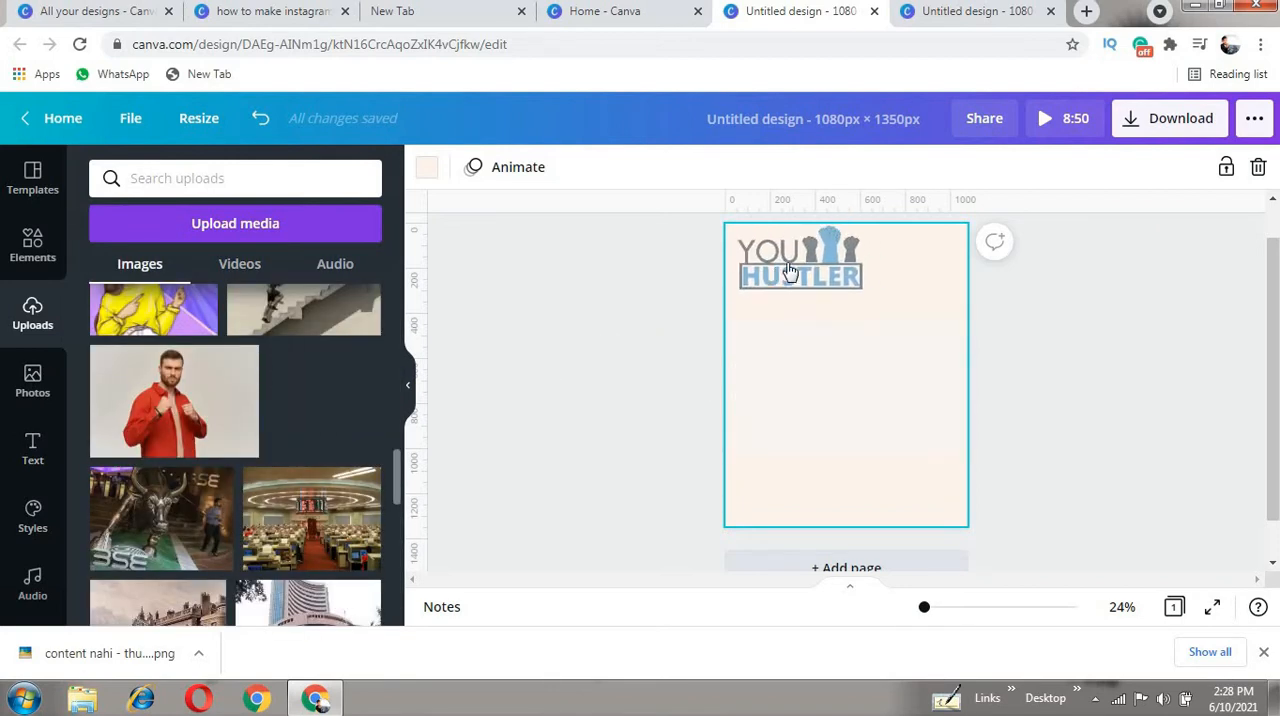
left_click_drag(868, 331, 787, 274)
left_click(856, 264)
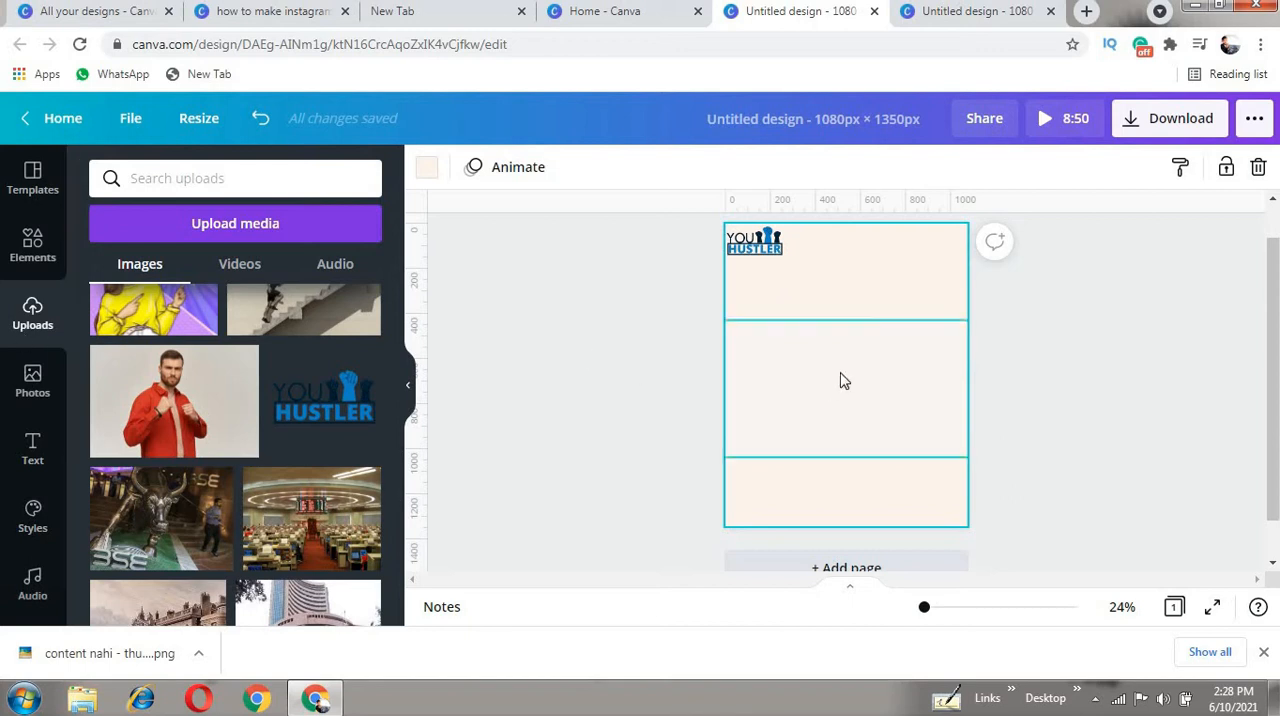
- Add a heading to the page with the text "reels kaise banaye?"
left_click(33, 452)
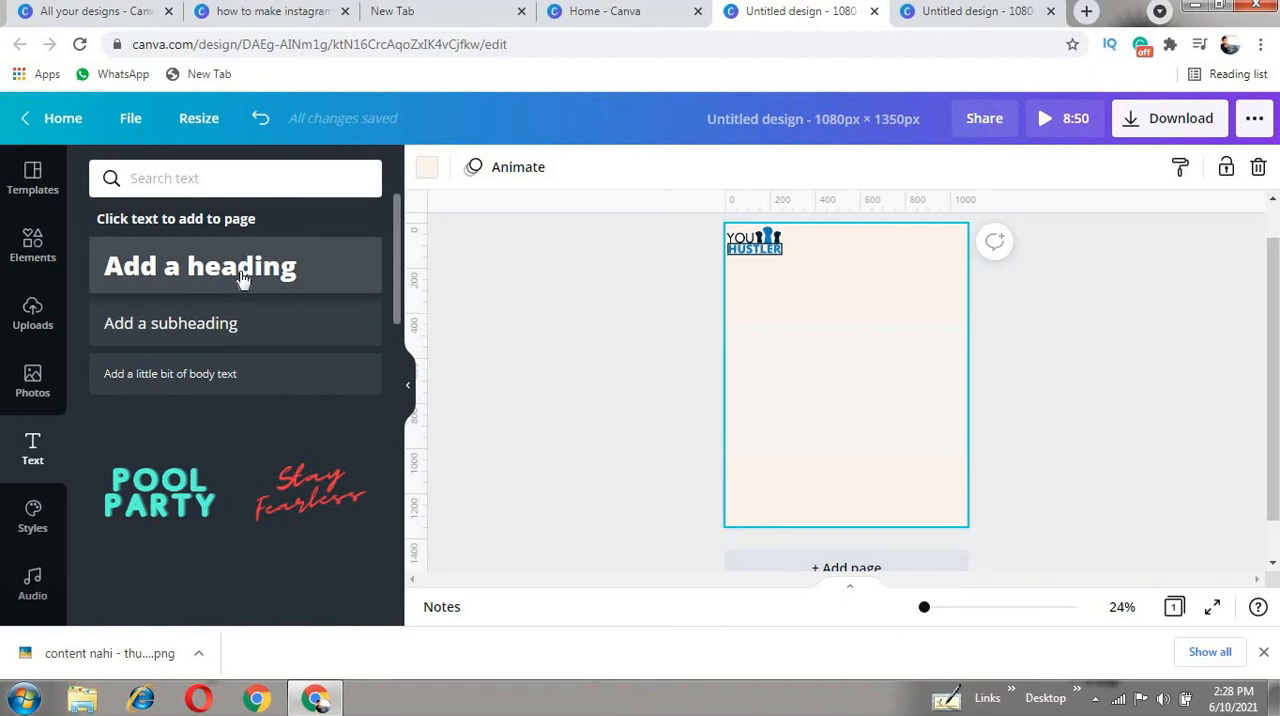
left_click(243, 283)
left_click(840, 376)
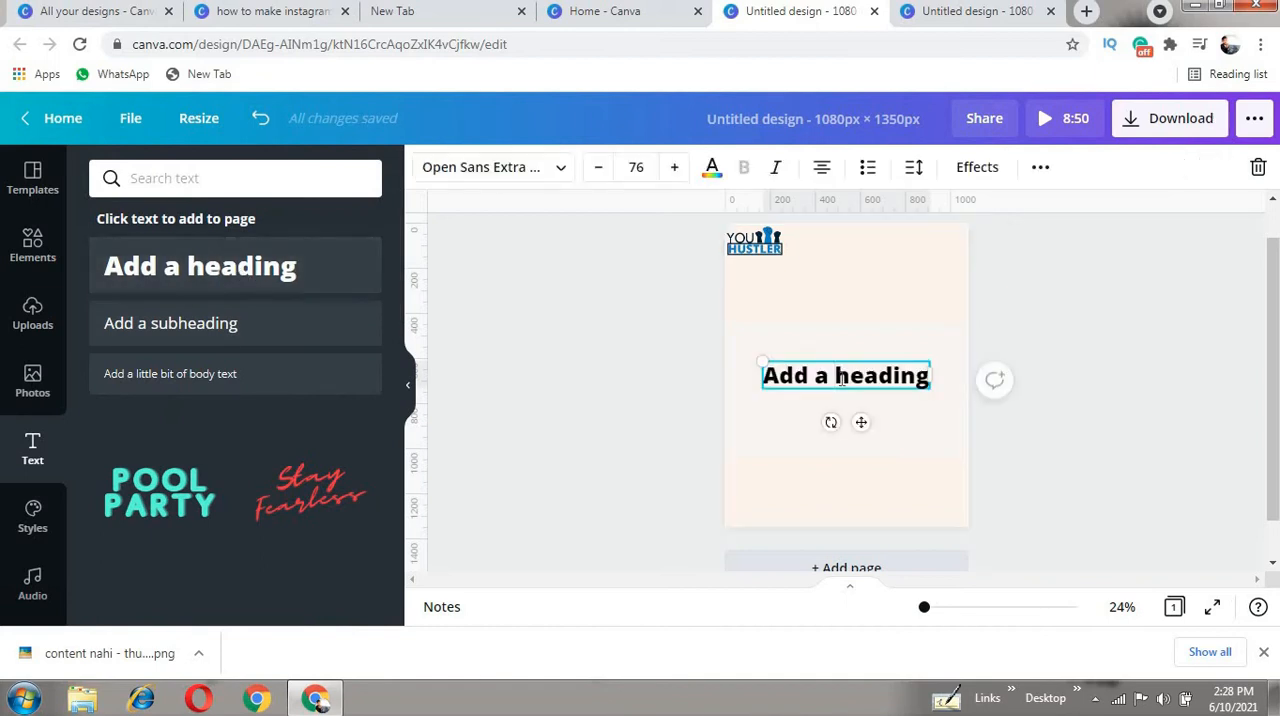
key("ctrl+a")
key("BackSpace")
type("ree")
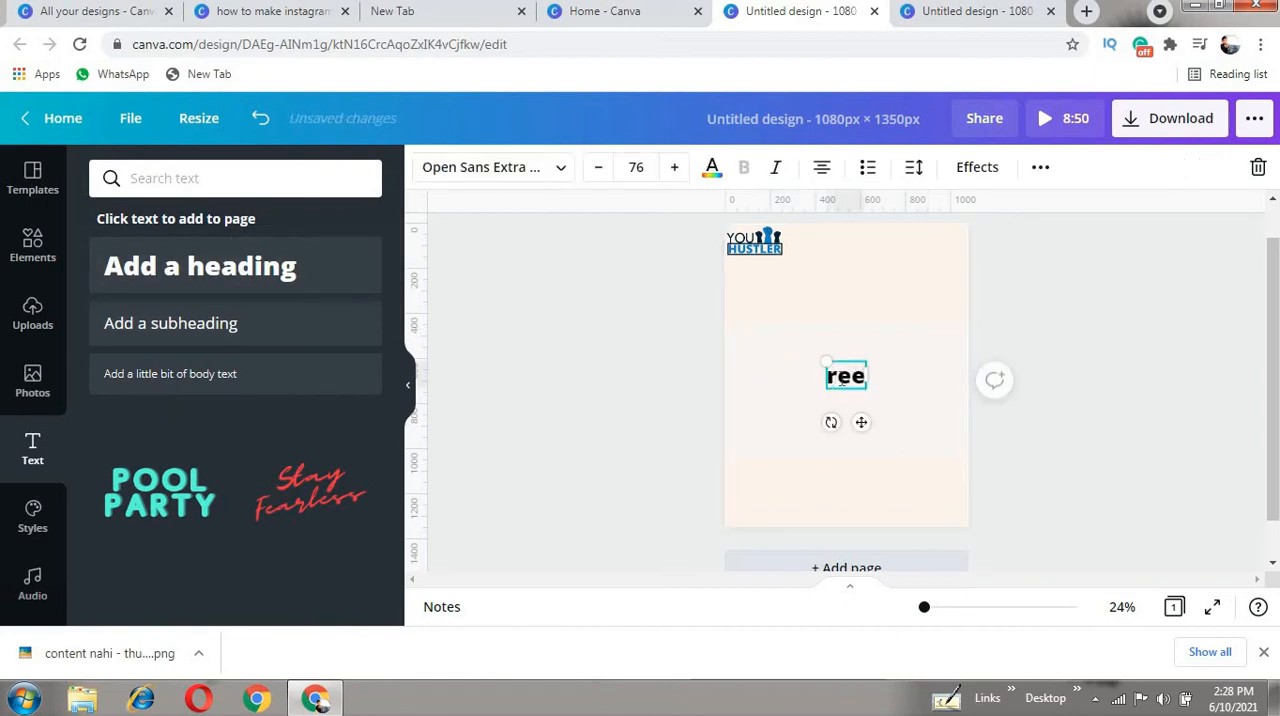
type("ls kaia")
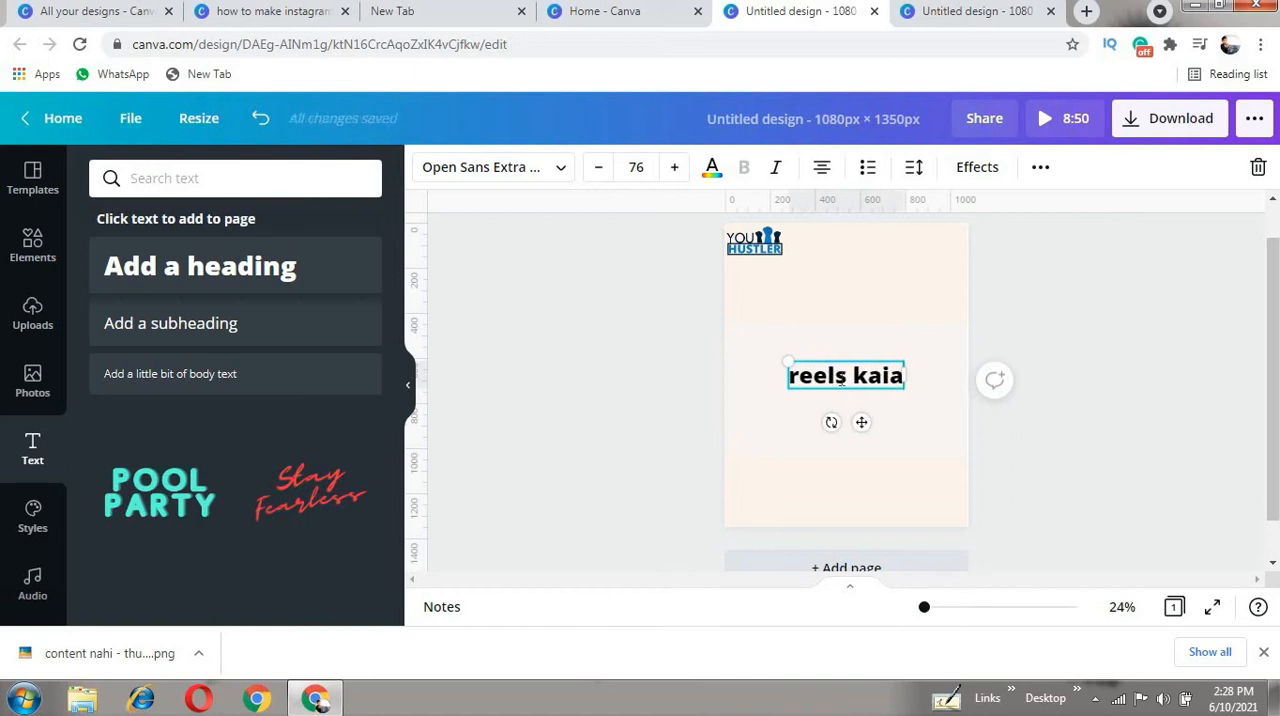
key("BackSpace")
type("se")
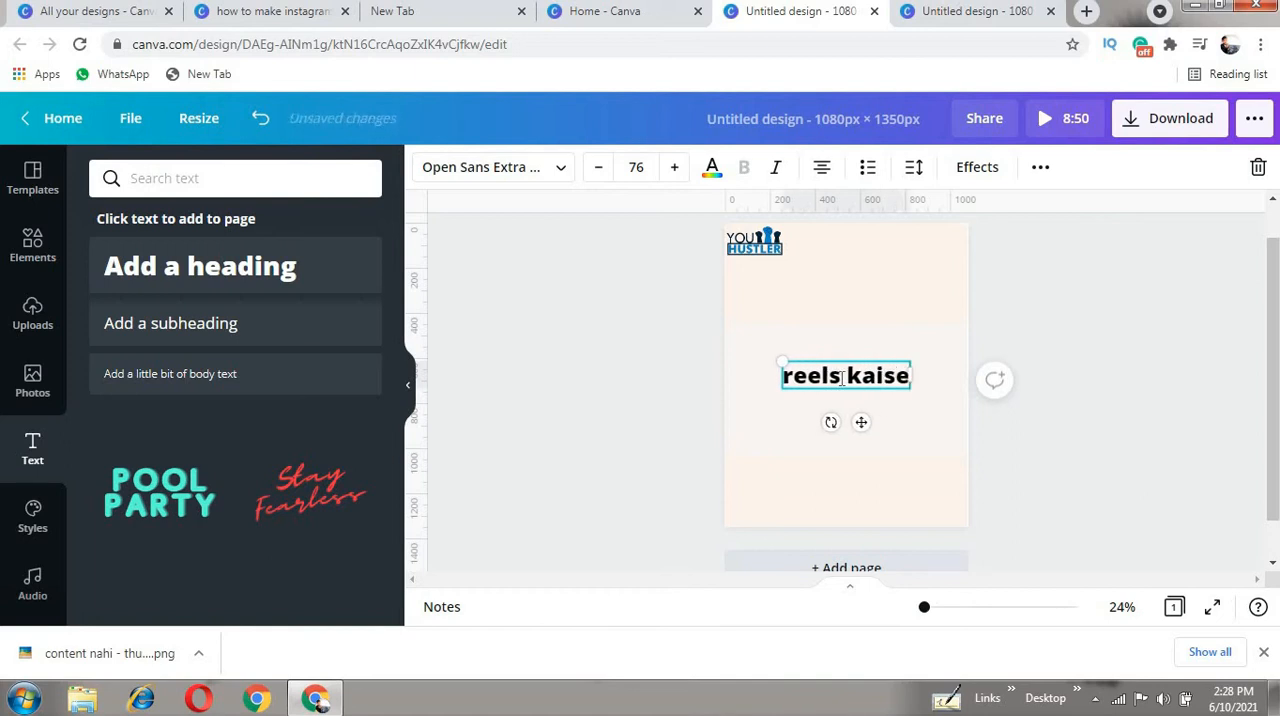
type(" banaye")
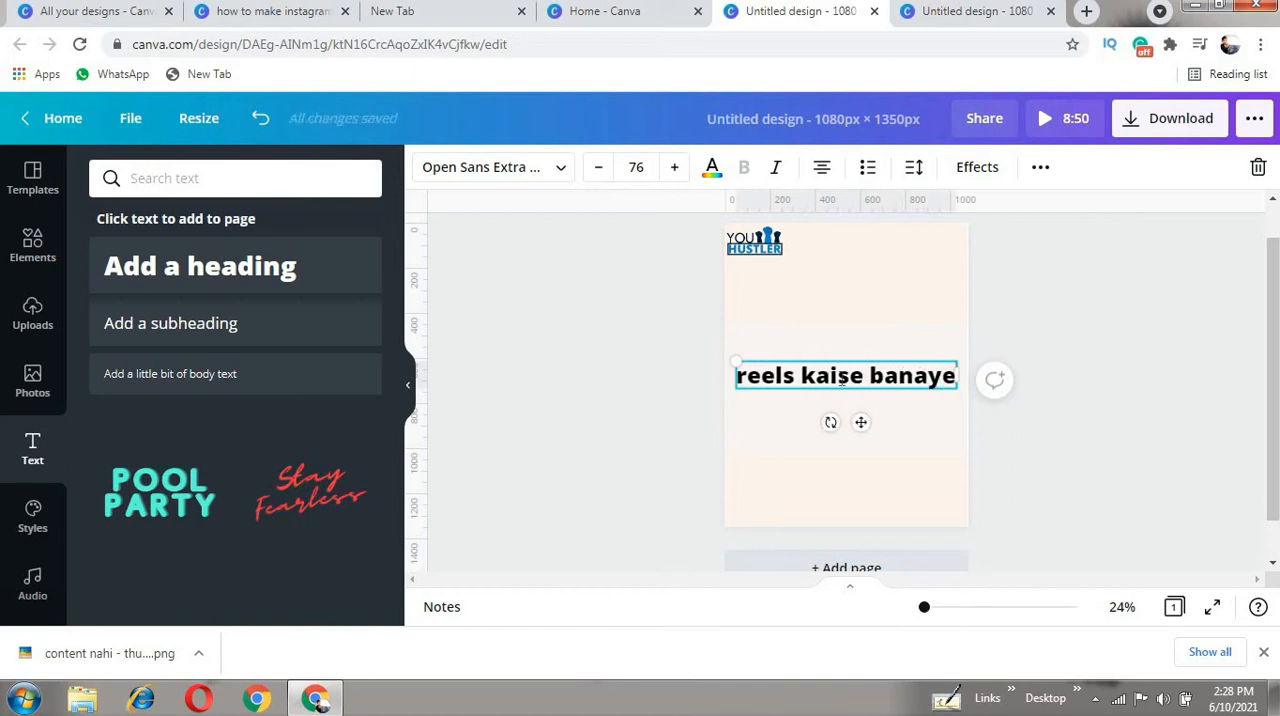
type("?")
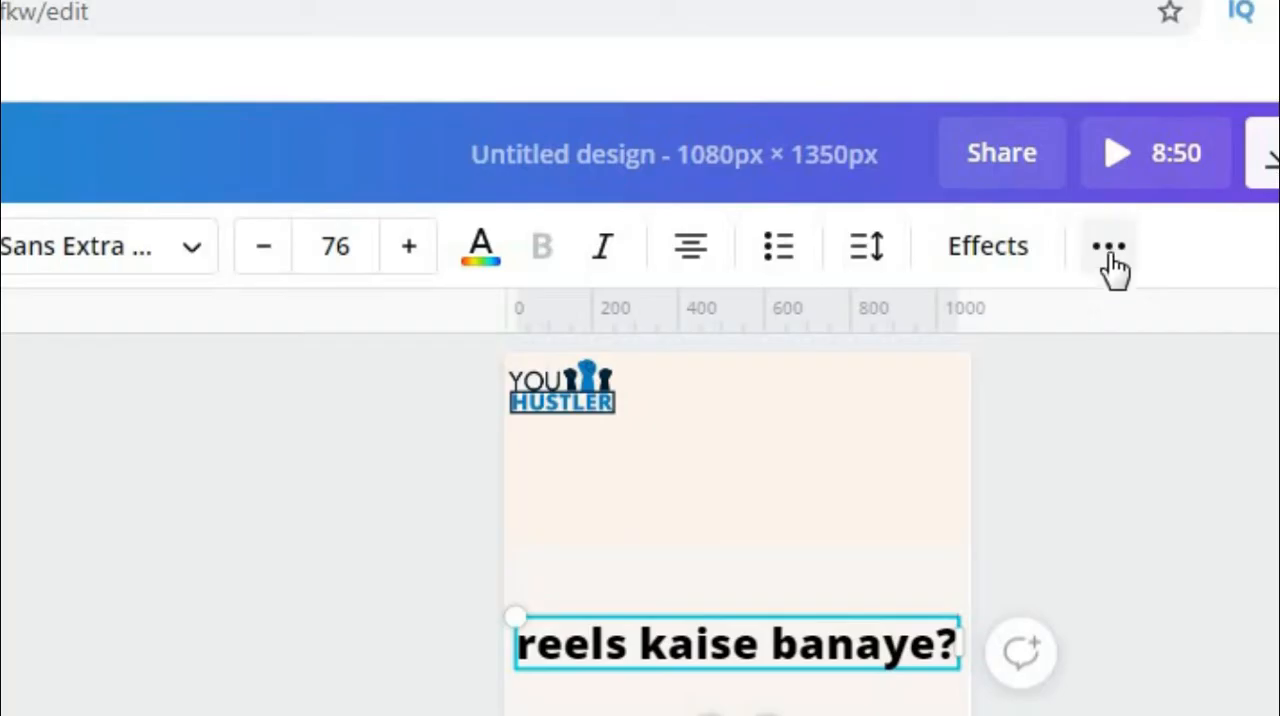
- Set the heading in uppercase, fit it on one line at size 68.1 and move it just above the video
left_click(1040, 168)
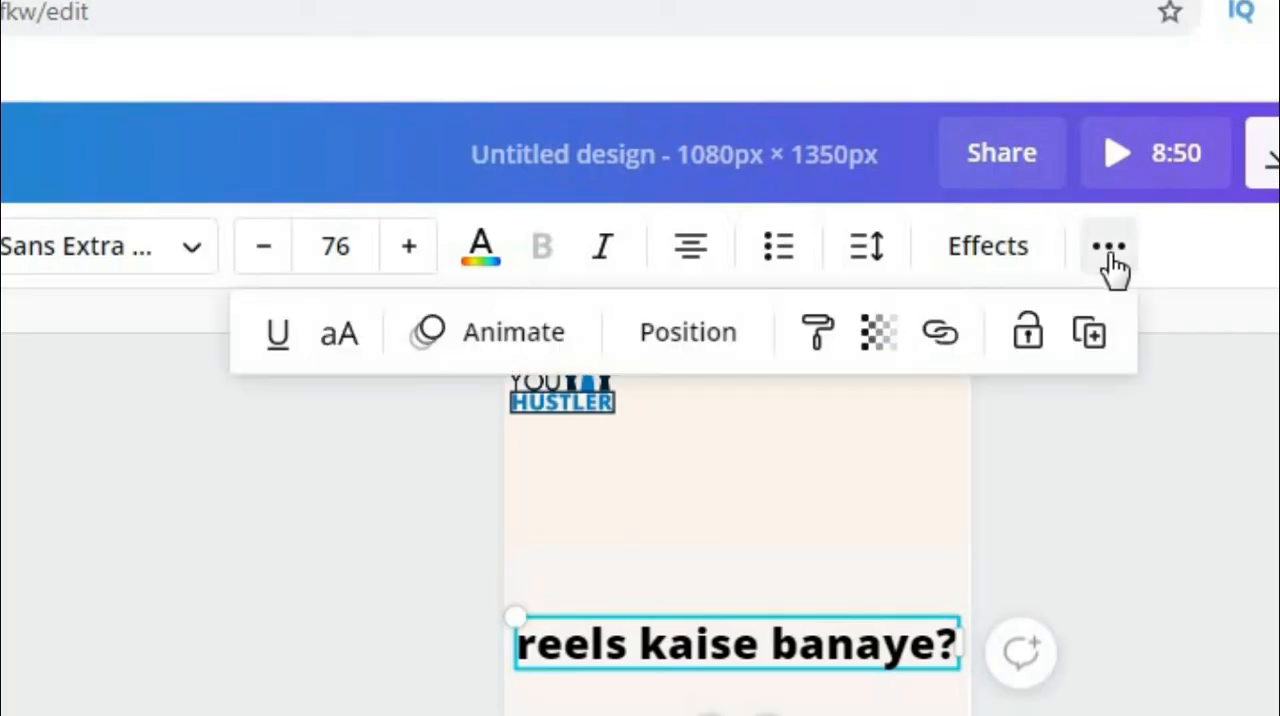
left_click(355, 358)
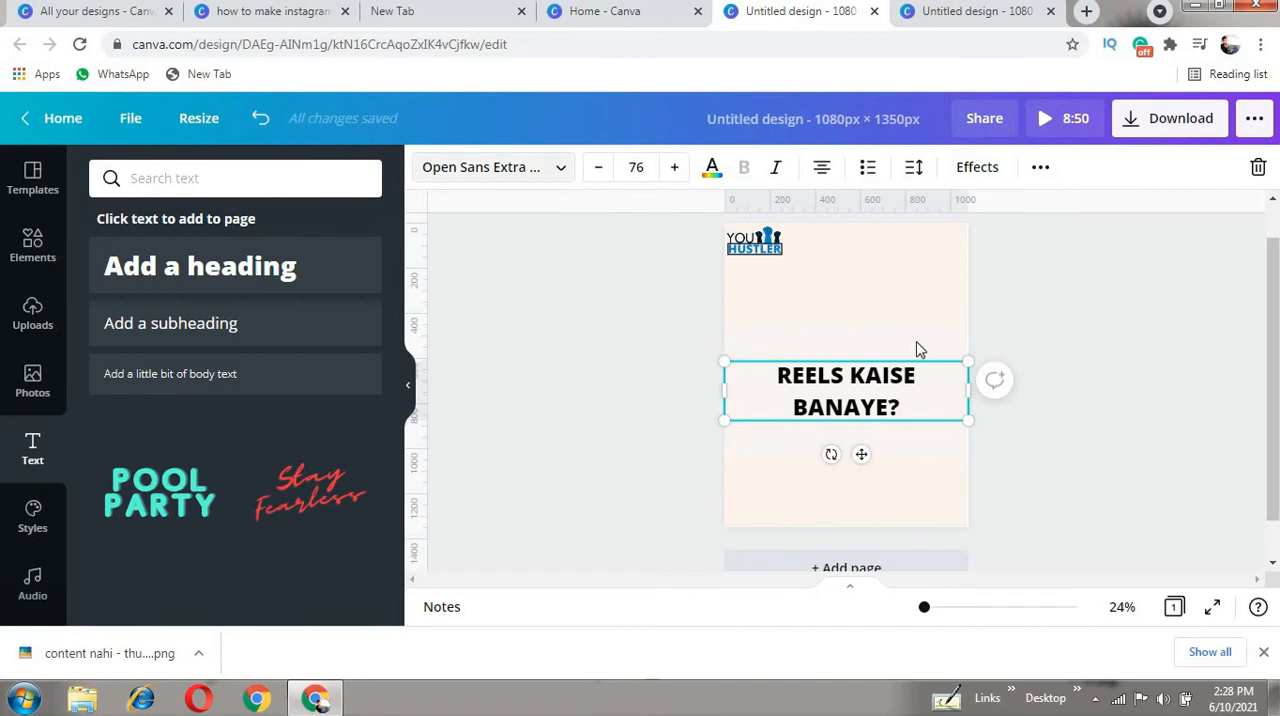
left_click_drag(692, 390, 717, 366)
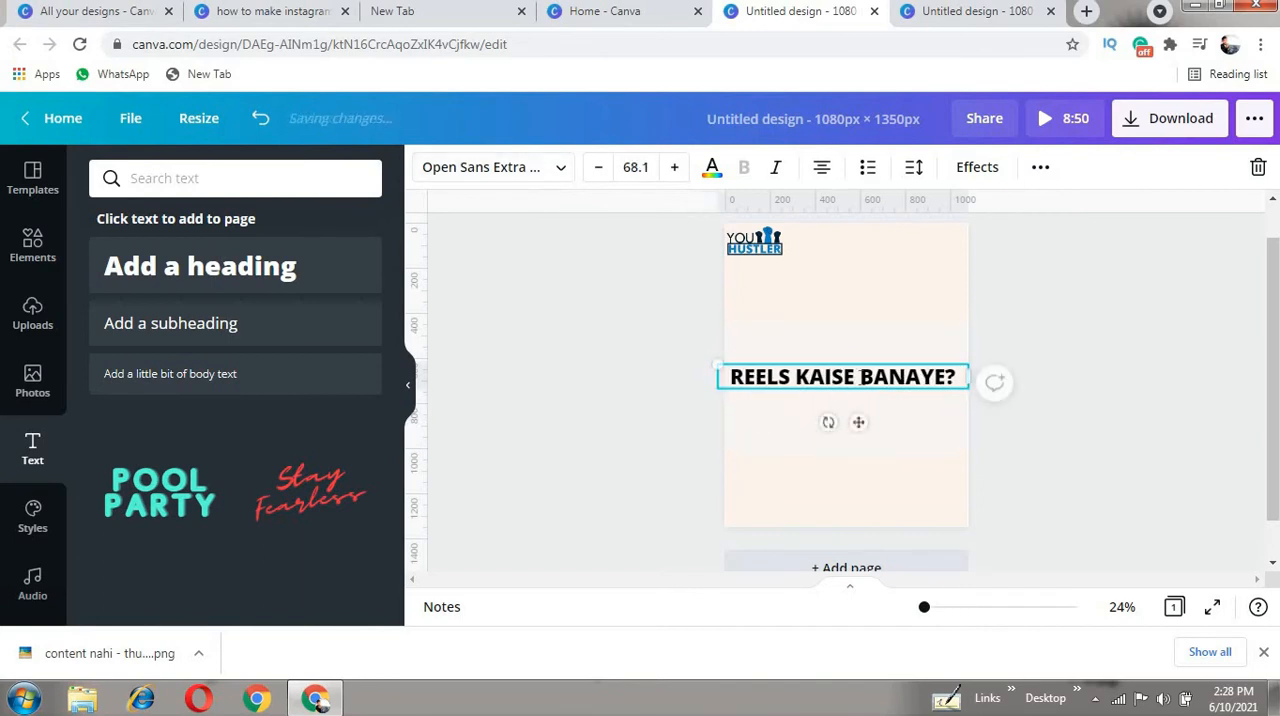
left_click_drag(857, 426, 849, 361)
left_click(615, 367)
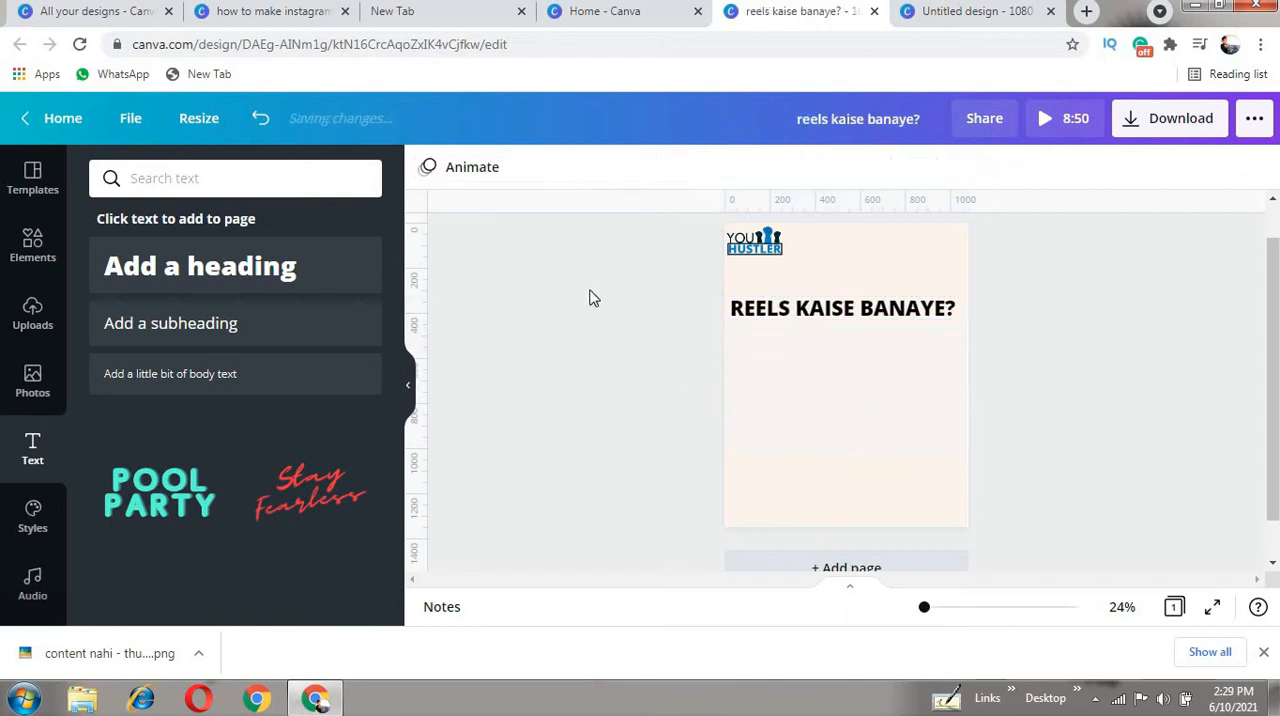
- Add a square shape and reshape it into a thin strip placed behind the heading text
left_click(30, 245)
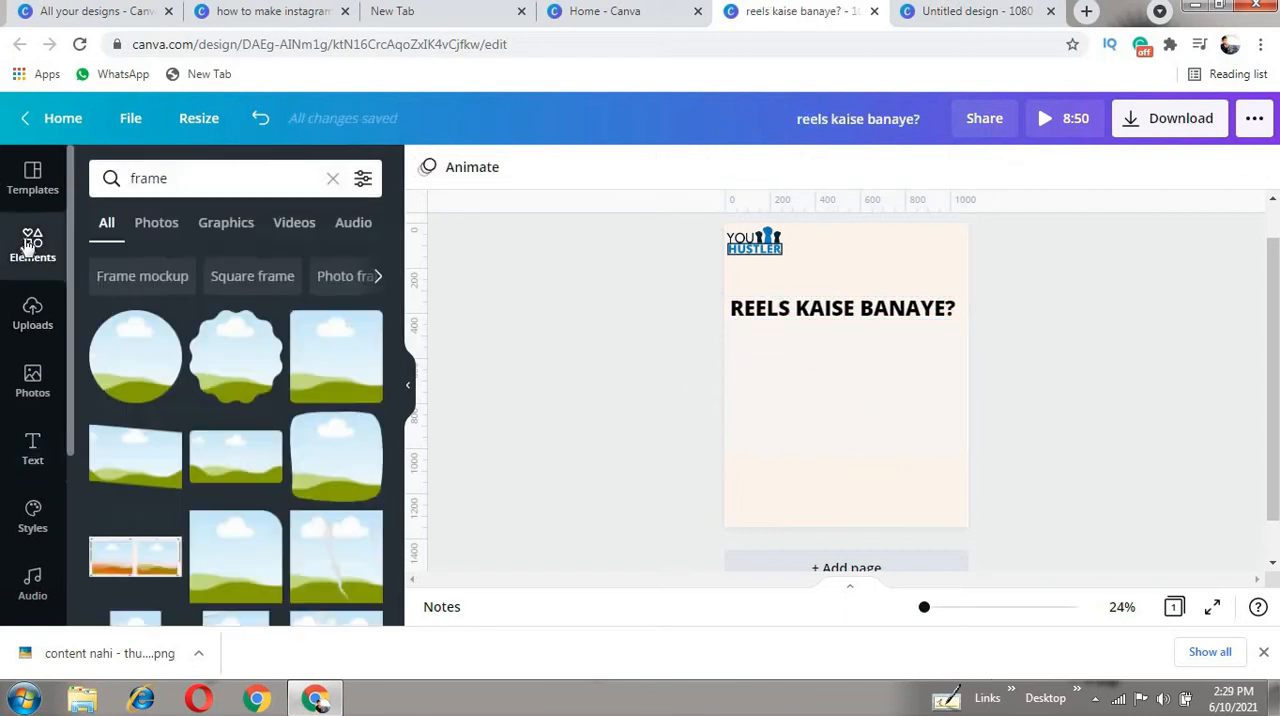
left_click(331, 179)
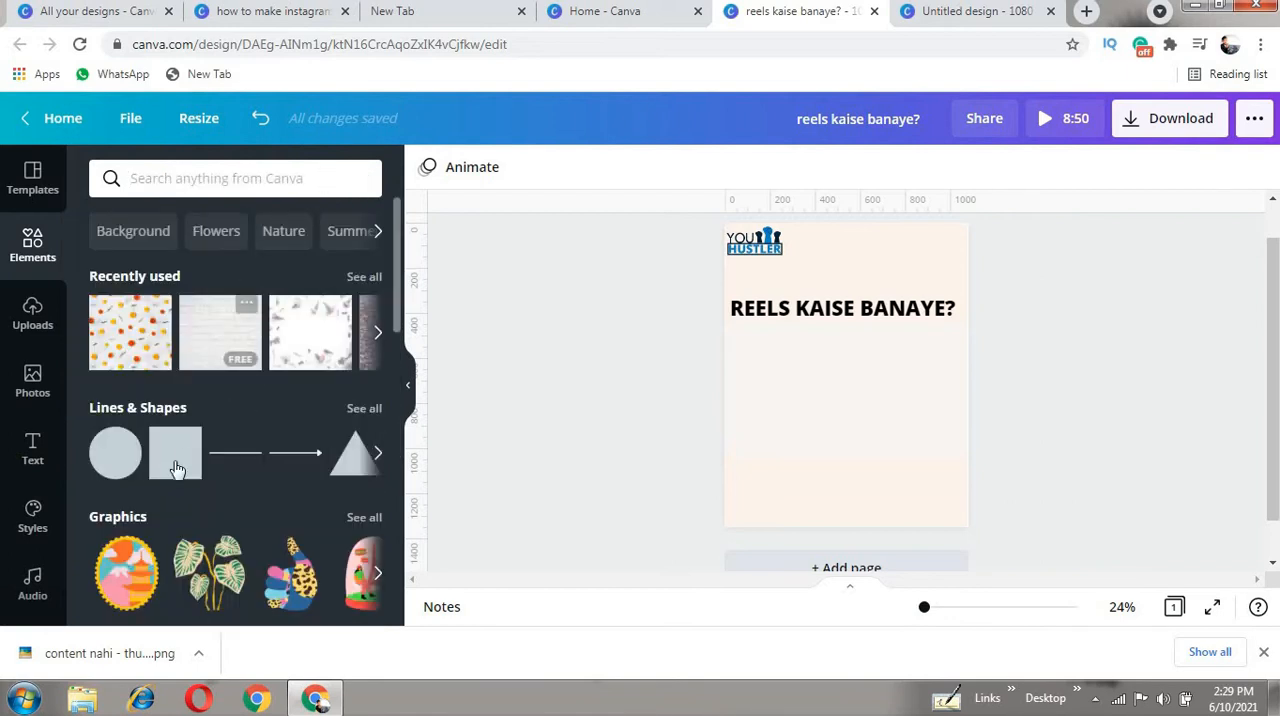
left_click(165, 455)
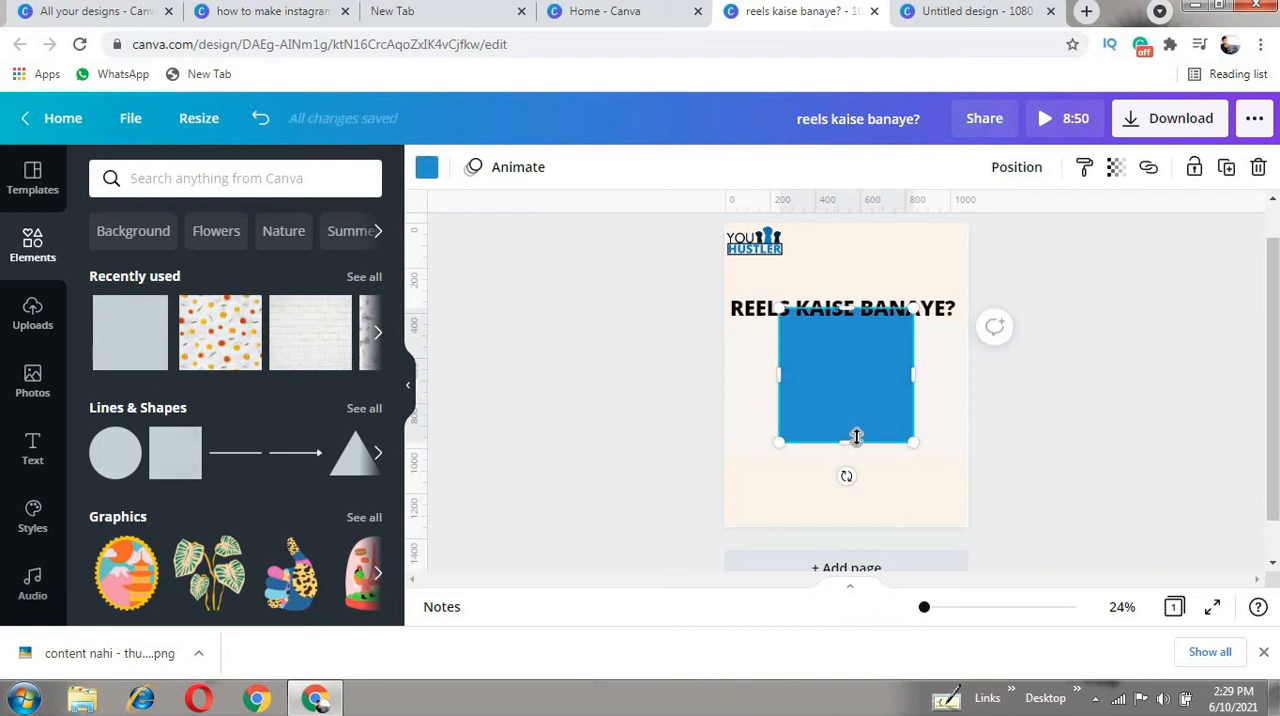
left_click_drag(846, 408, 808, 319)
left_click_drag(842, 337, 844, 324)
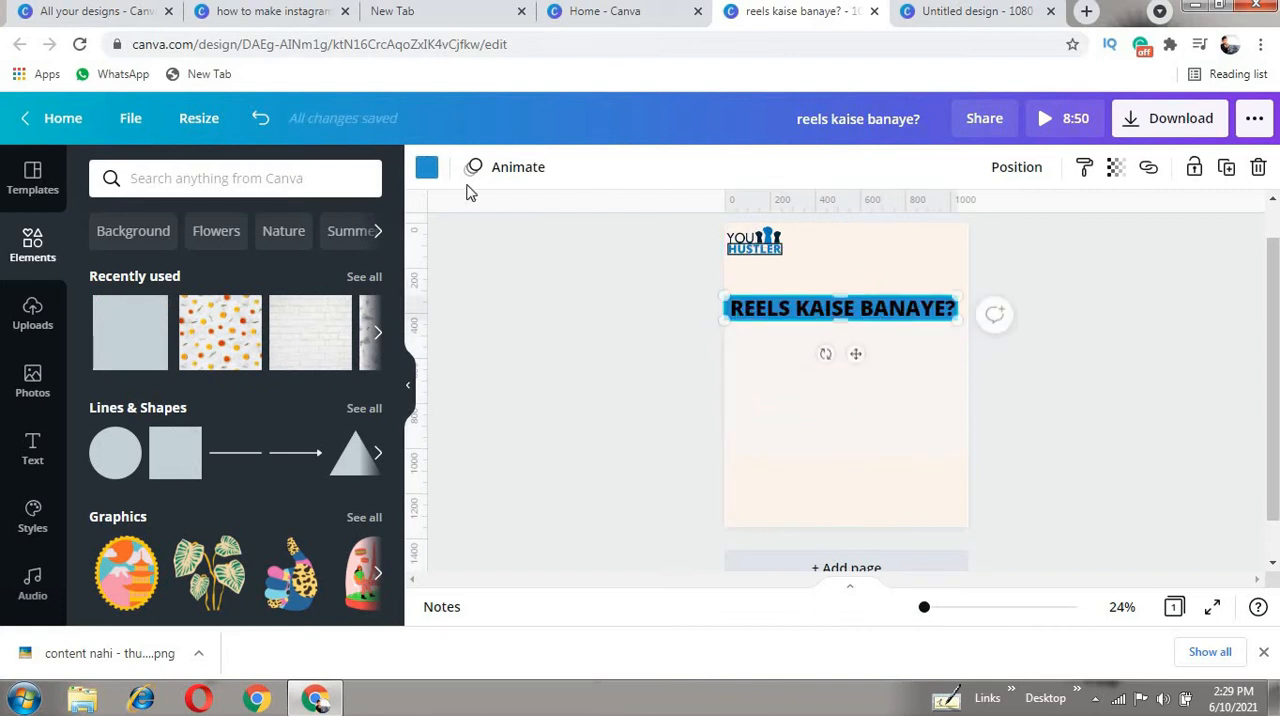
- Colour the strip behind the heading red and the heading text light cream
left_click(433, 171)
left_click(201, 177)
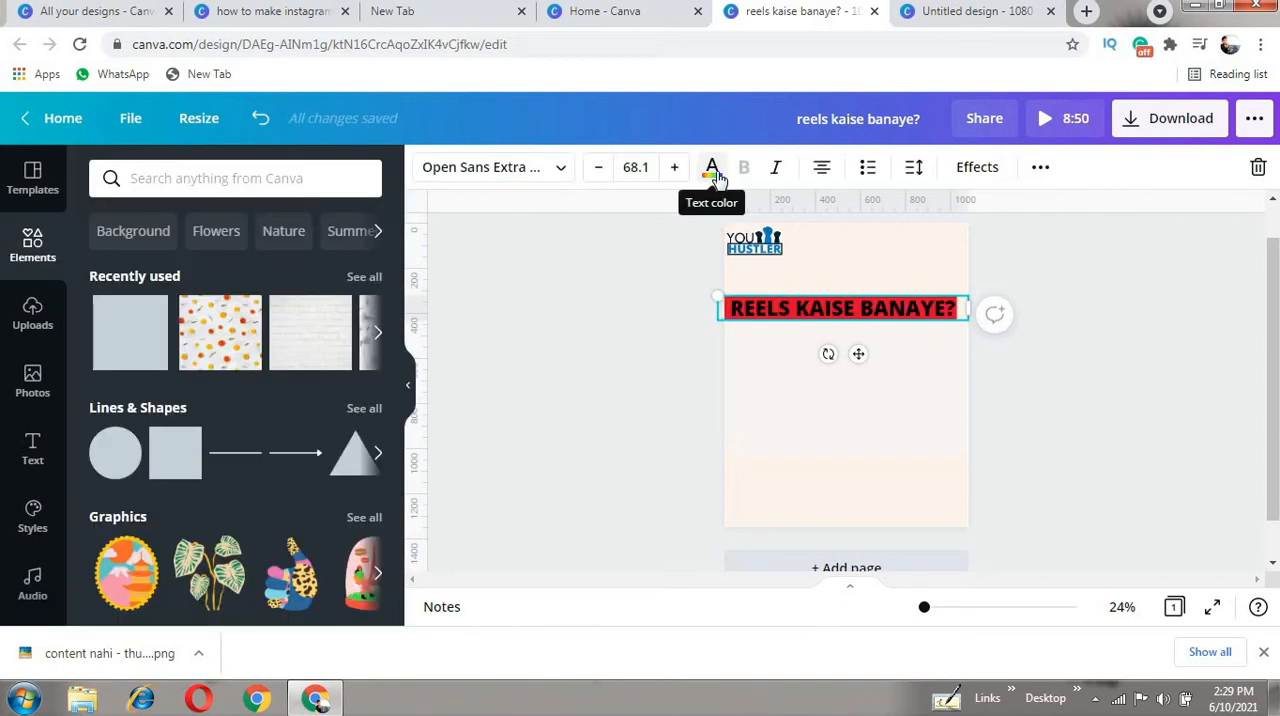
left_click(713, 170)
left_click(259, 265)
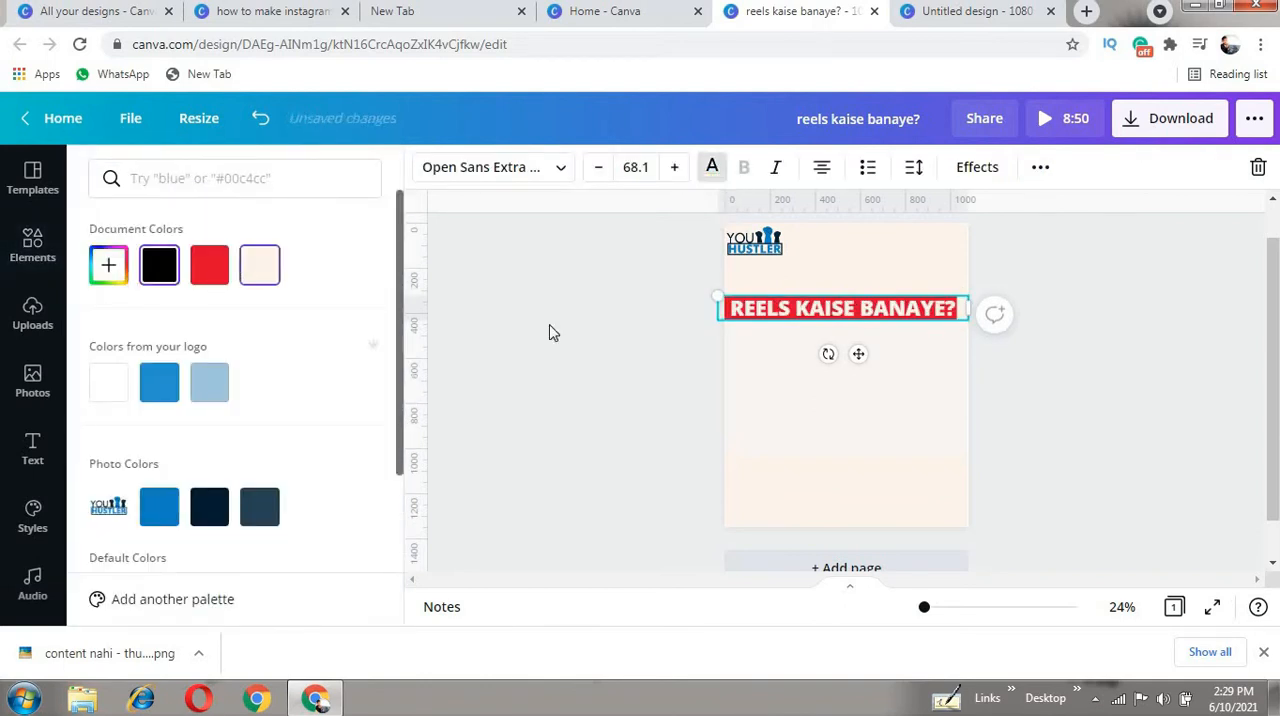
- Move the heading and its red strip together slightly up and to the right on the page
left_click(523, 346)
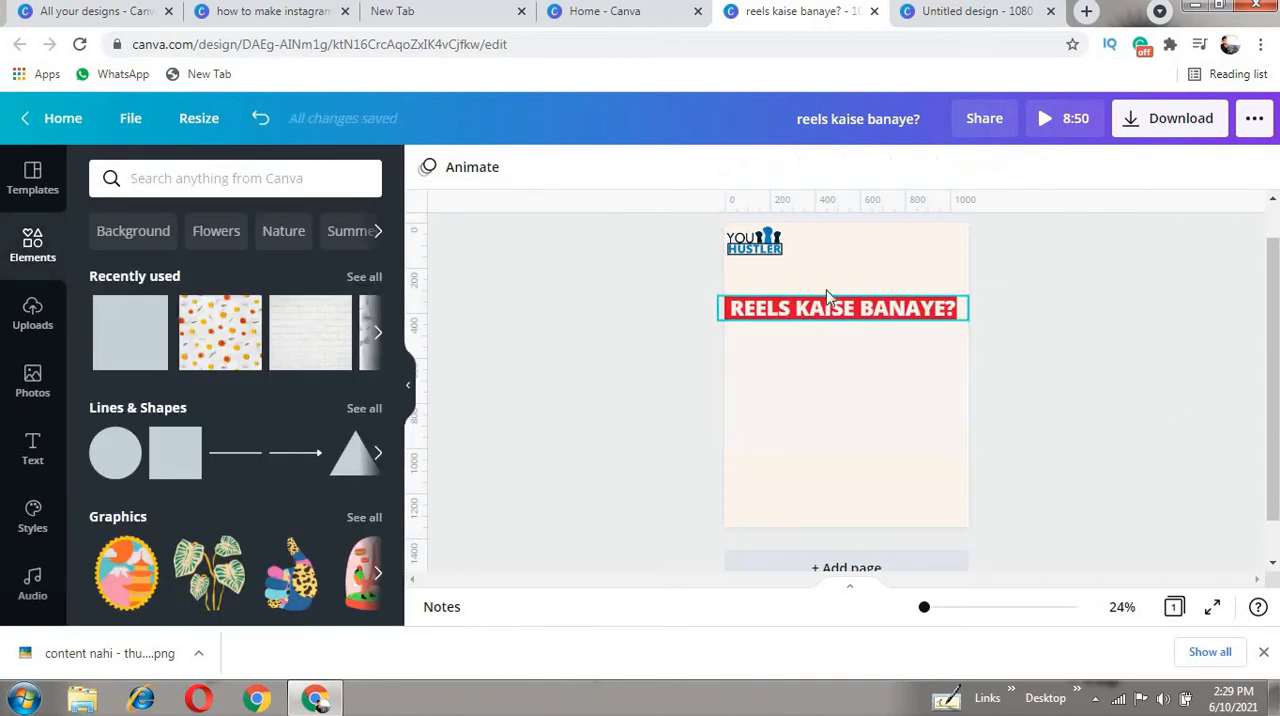
left_click_drag(866, 308, 872, 294)
left_click(1002, 362)
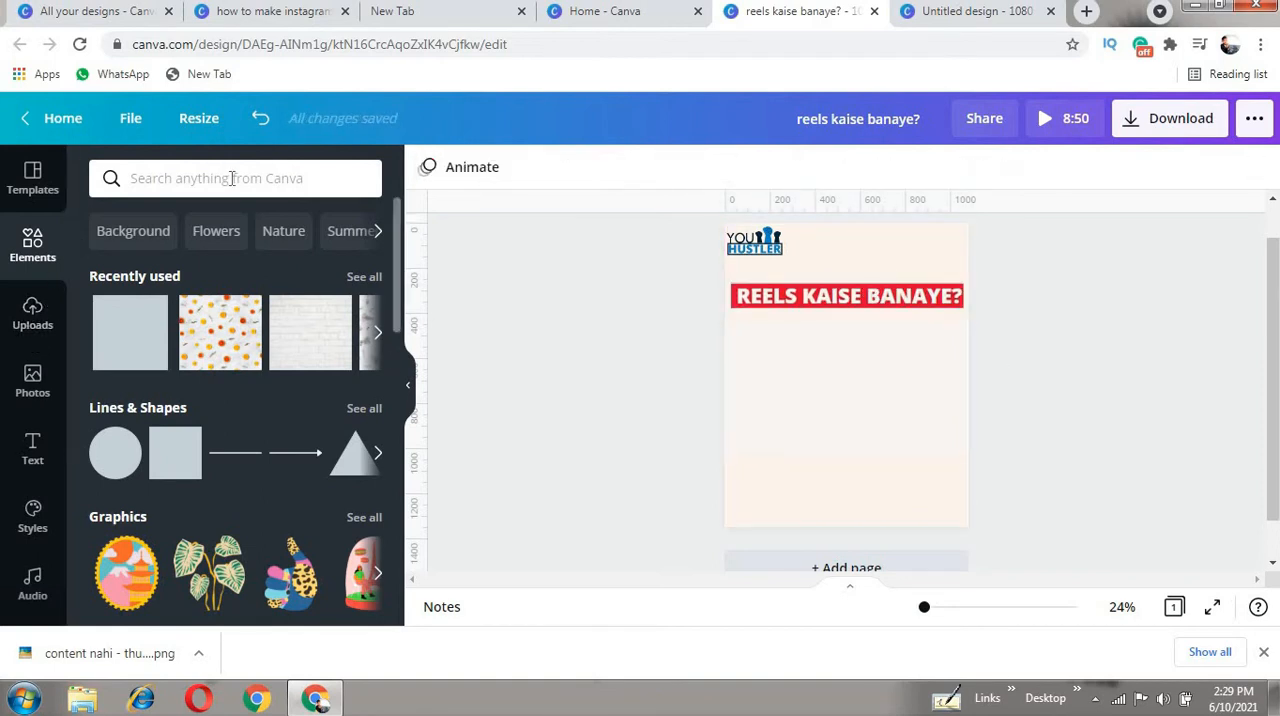
- Search the elements for "instagram" and add the free outlined Instagram logo in purple-to-orange gradient to the page
left_click(231, 178)
type("instagra")
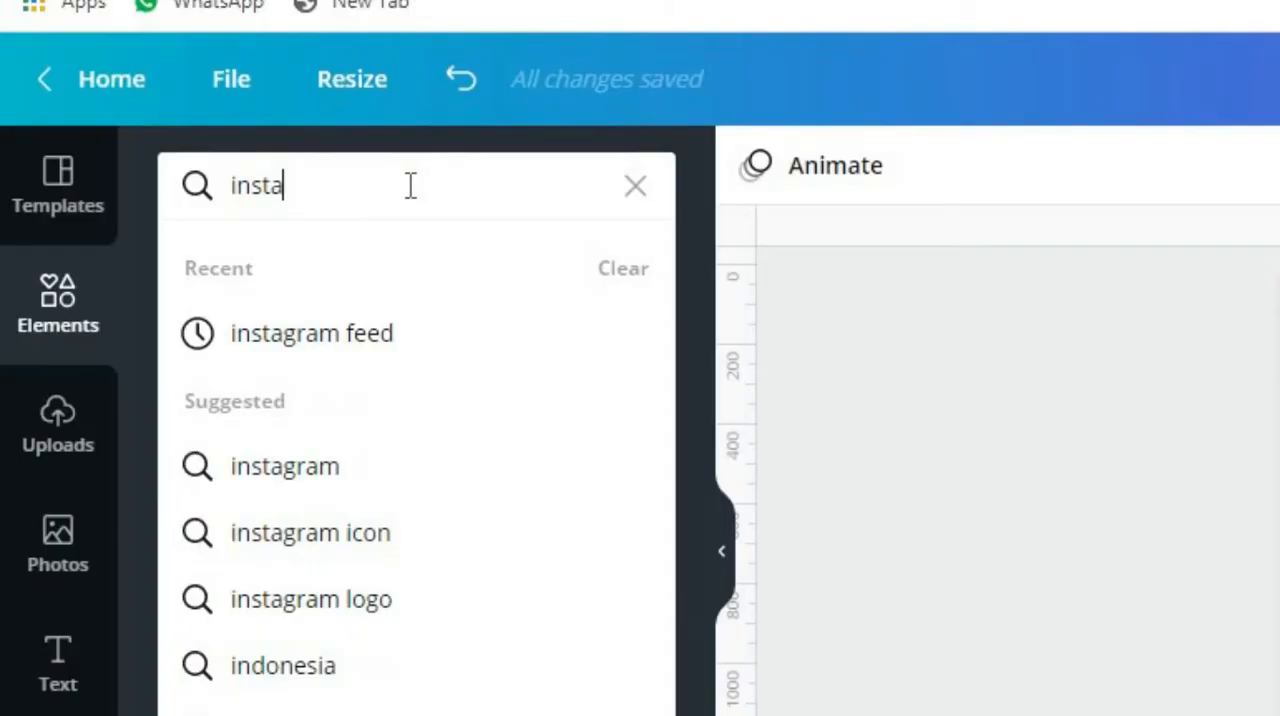
type("m")
key("Return")
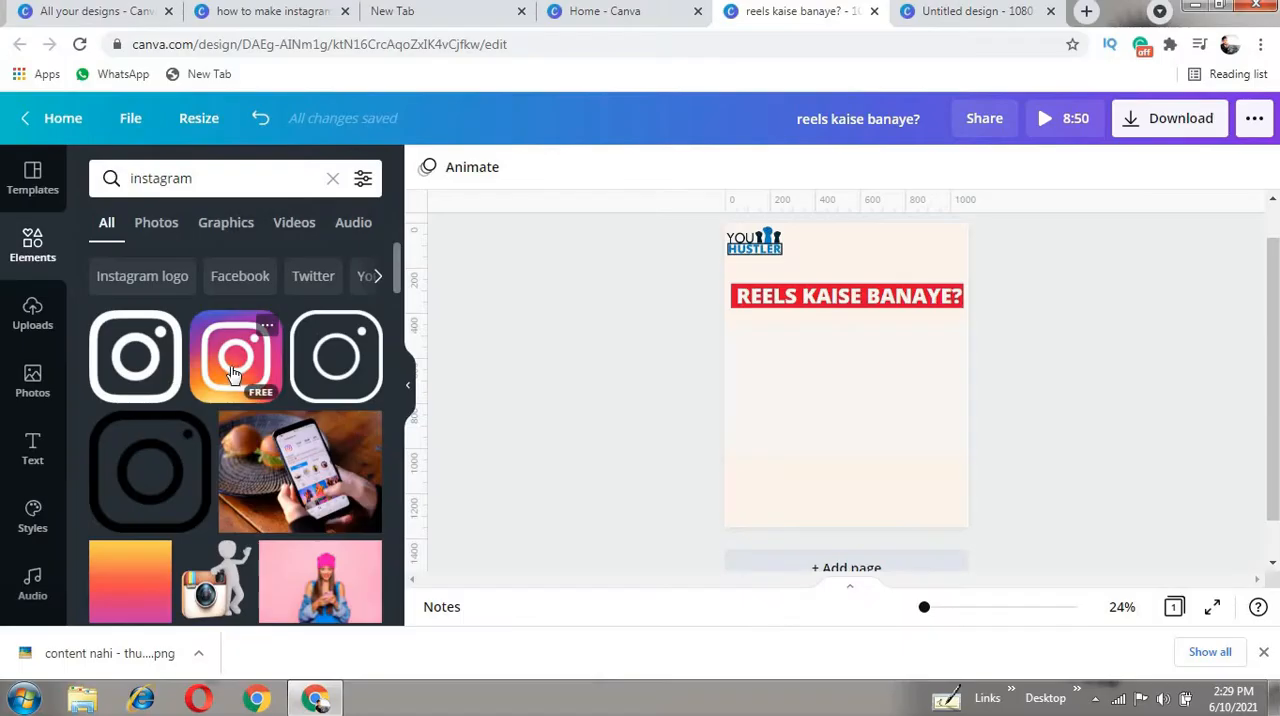
scroll(414, 524, "down", 10)
scroll(231, 376, "down", 10)
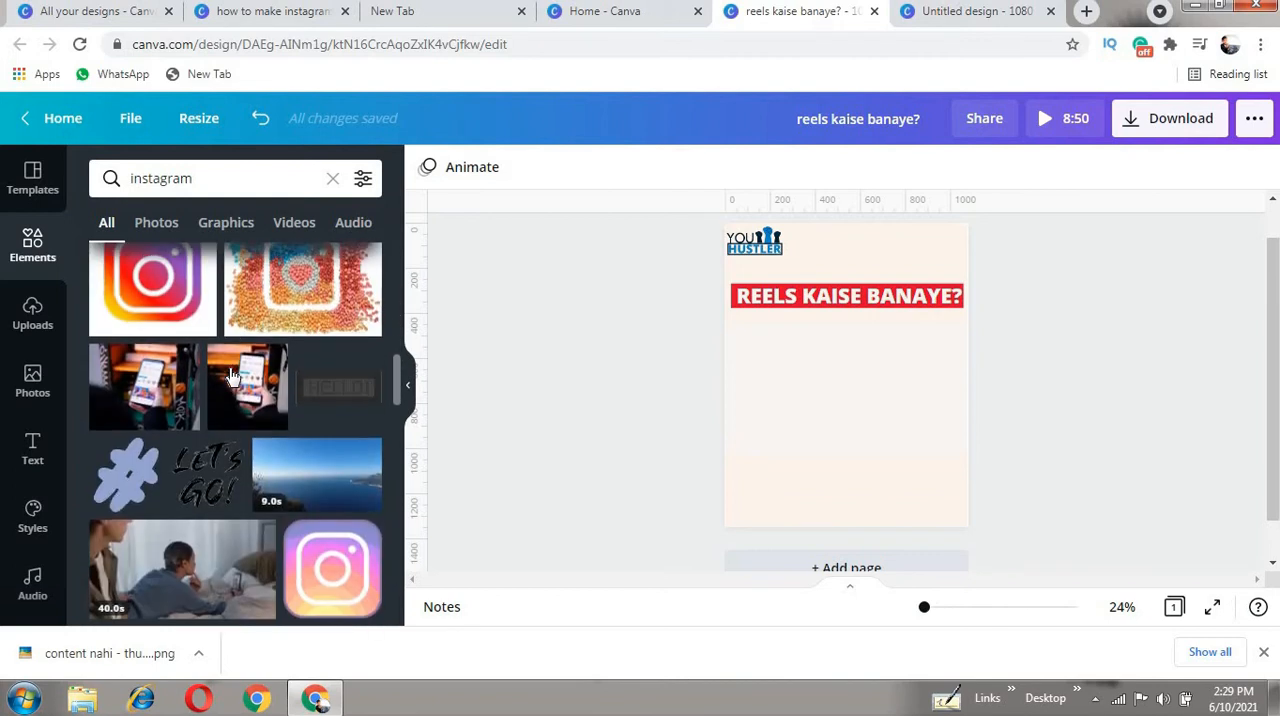
scroll(231, 376, "down", 10)
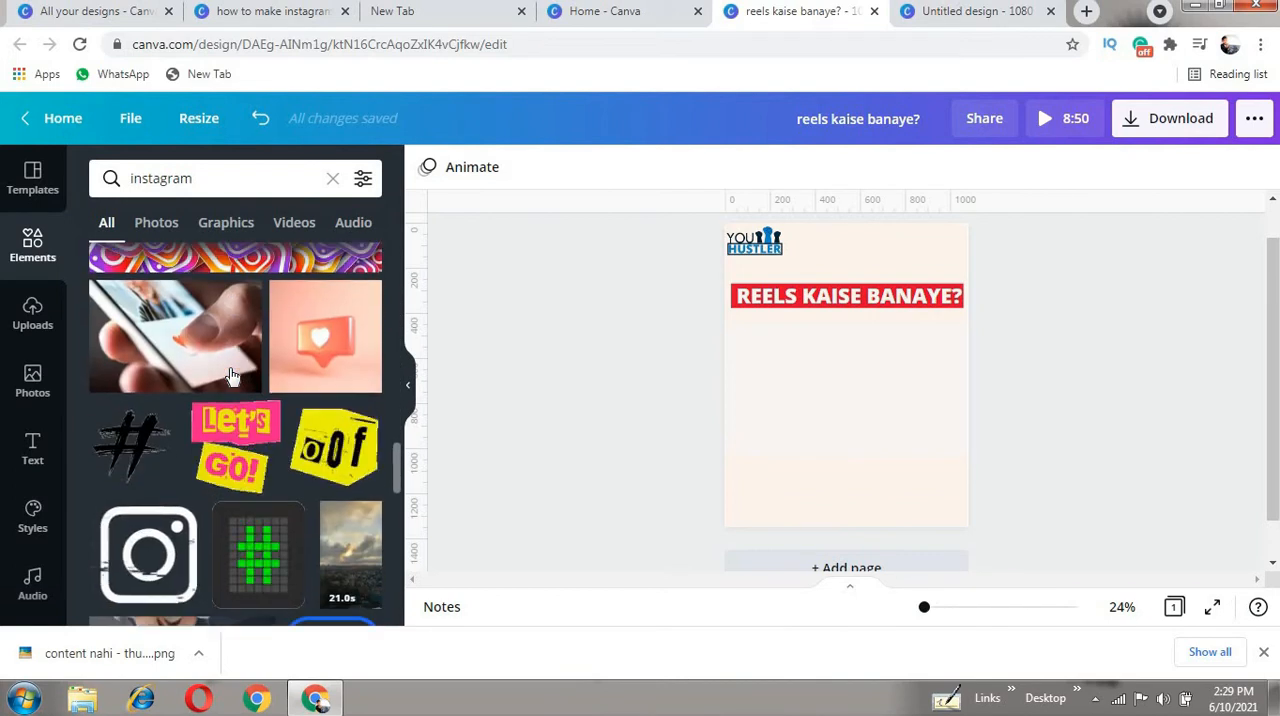
scroll(165, 390, "up", 2)
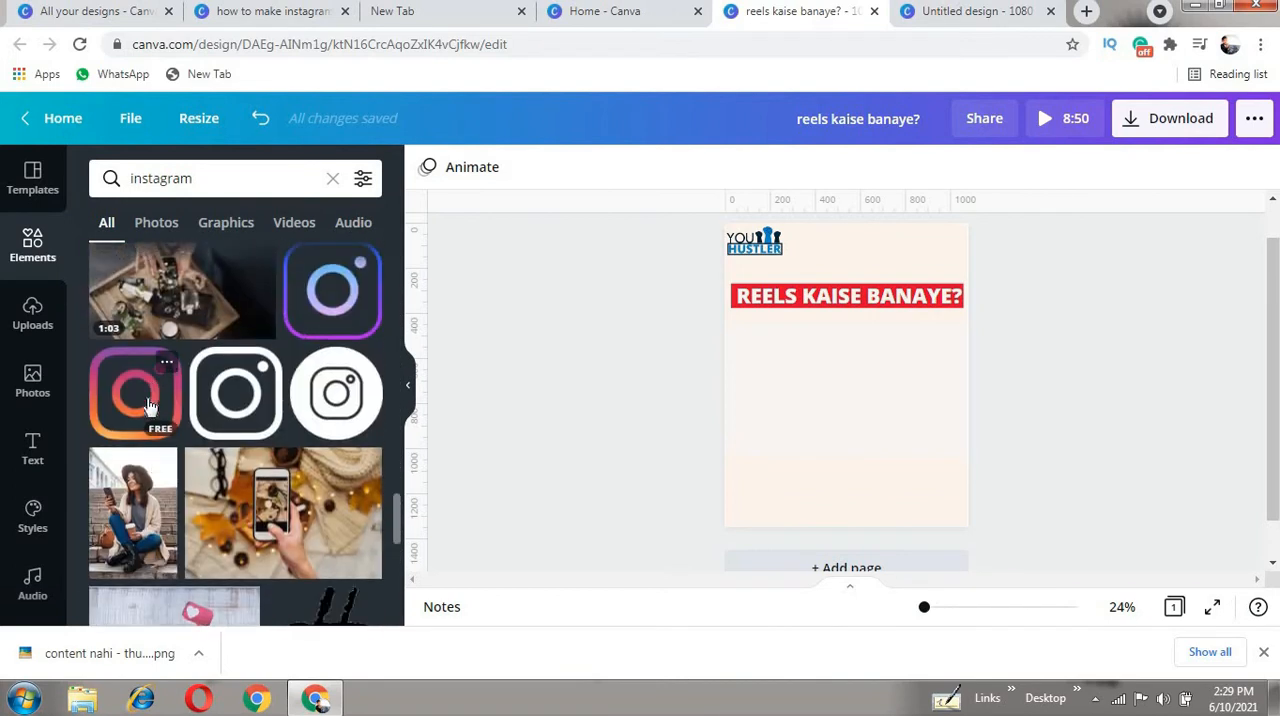
left_click(148, 404)
- Browse the "instagram" element results and add the free white Instagram script wordmark to the page
scroll(271, 414, "down", 5)
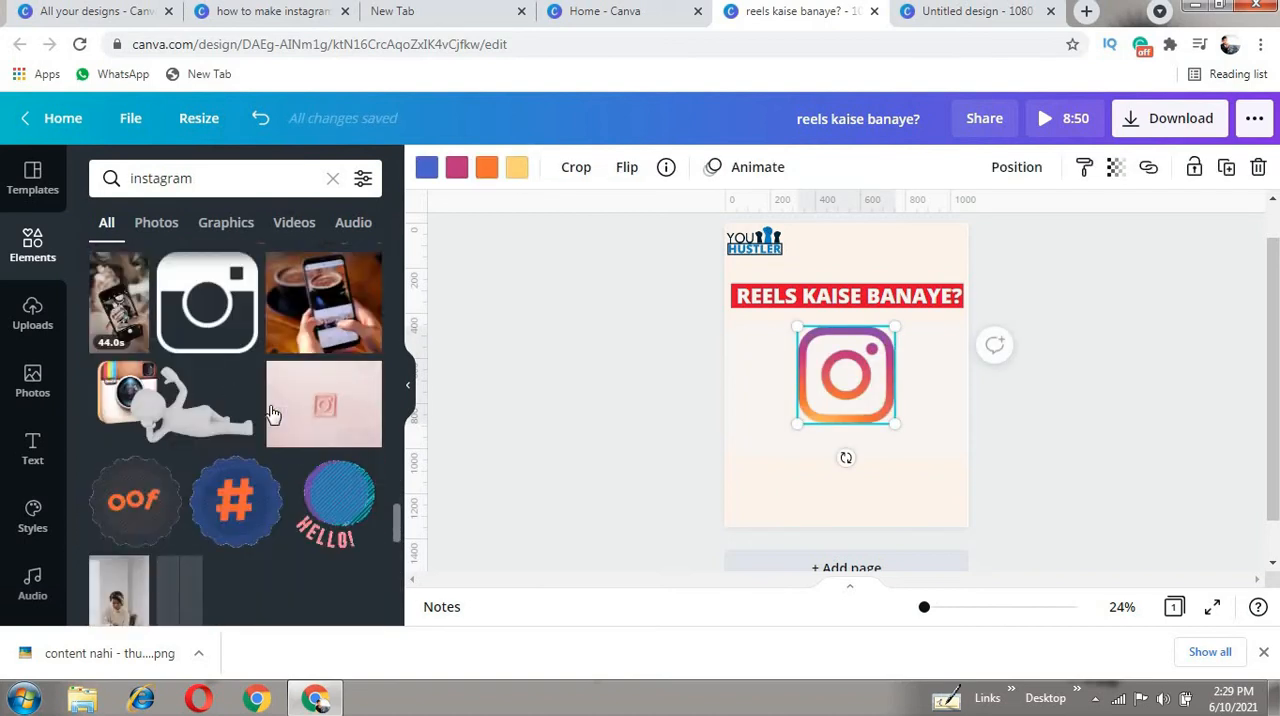
scroll(271, 414, "down", 5)
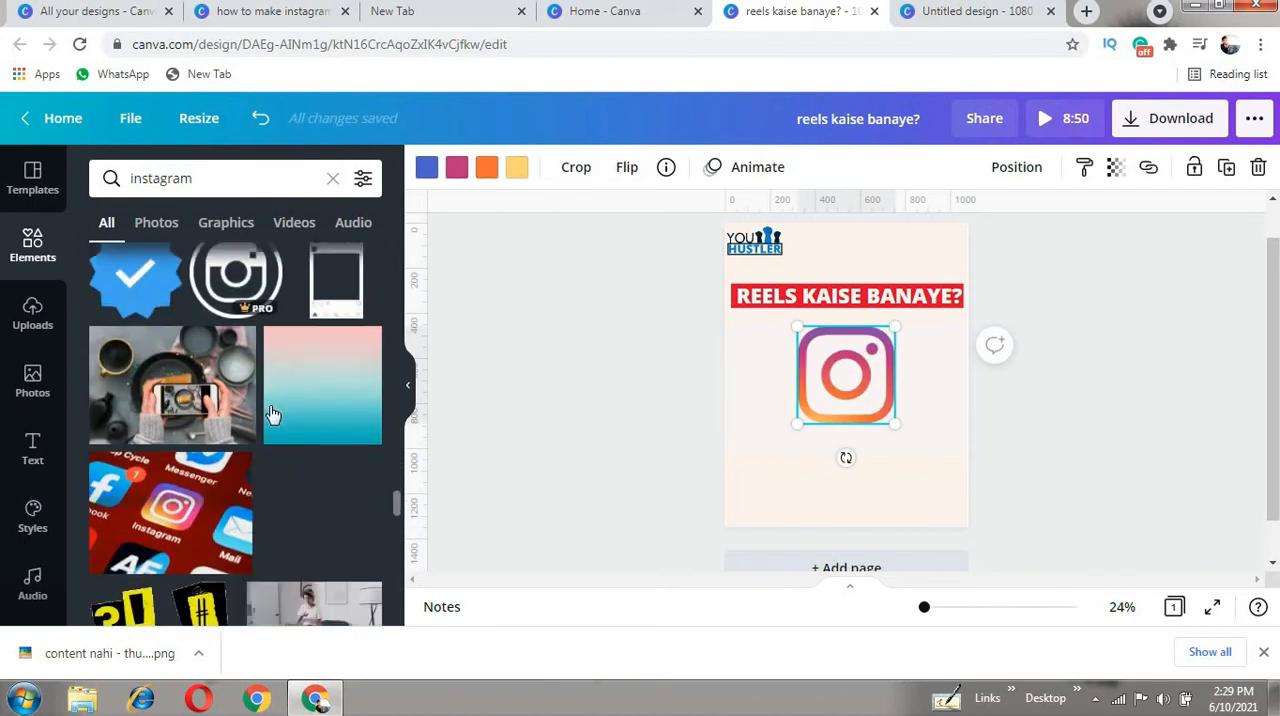
scroll(285, 413, "up", 2)
scroll(285, 413, "up", 2)
left_click(325, 479)
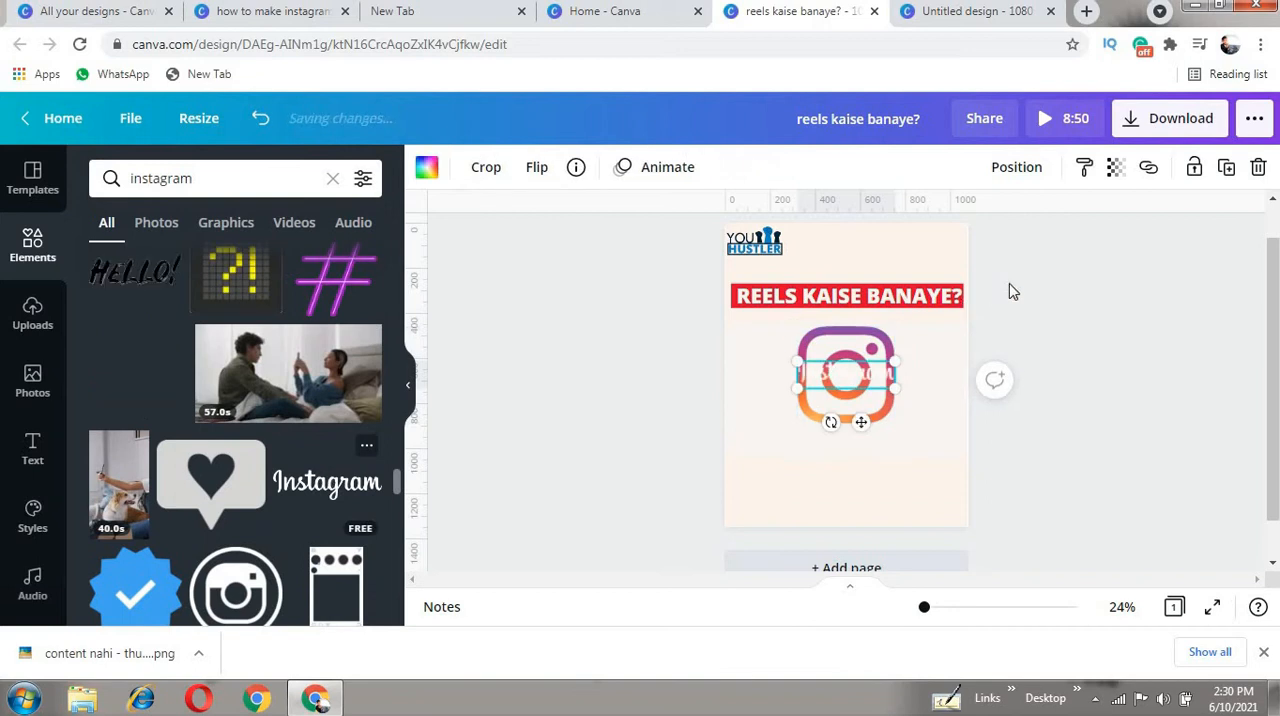
- Colour the Instagram wordmark red and shift it slightly up
left_click_drag(870, 383, 859, 360)
left_click(427, 167)
left_click(267, 280)
- Shrink the gradient Instagram logo and place it beside the wordmark, centred just above the heading
left_click_drag(891, 309, 809, 285)
left_click_drag(821, 245, 786, 250)
left_click_drag(880, 262, 805, 258)
left_click(803, 267)
left_click(1046, 329)
left_click_drag(858, 271, 861, 263)
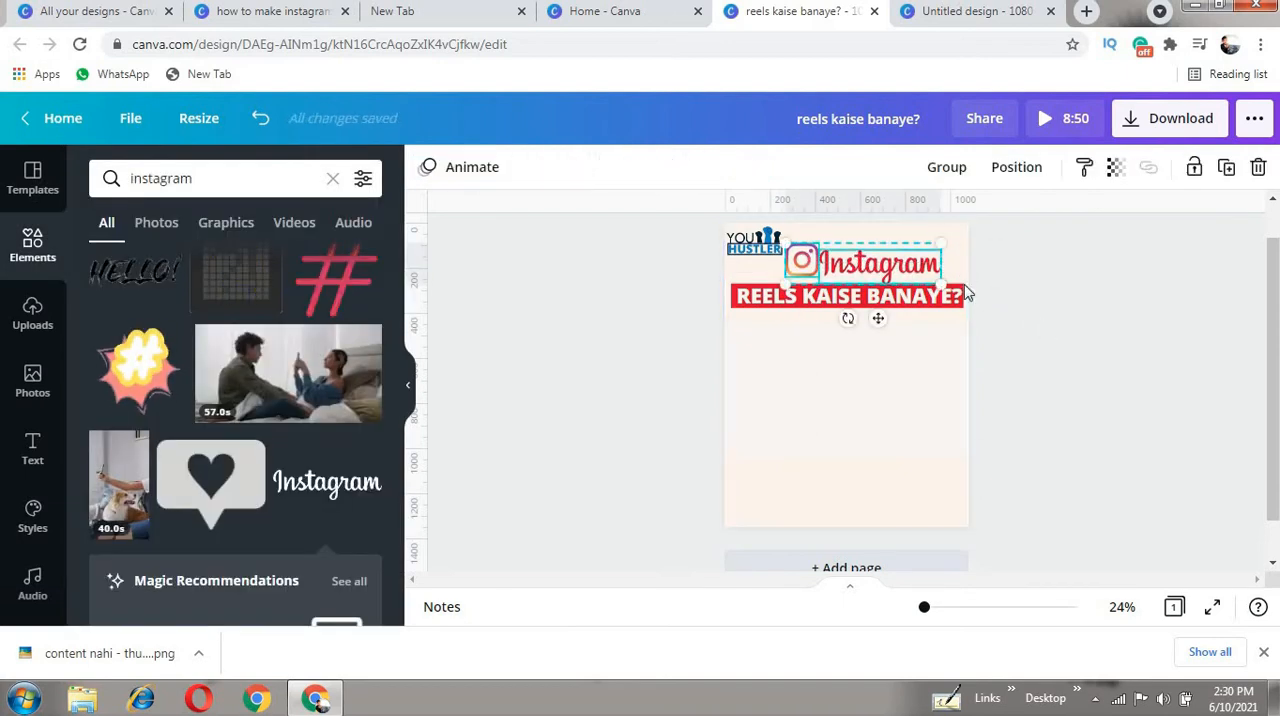
- Nudge the "REELS KAISE BANAYE?" heading slightly down beneath the Instagram graphics
left_click(771, 320)
left_click(876, 307)
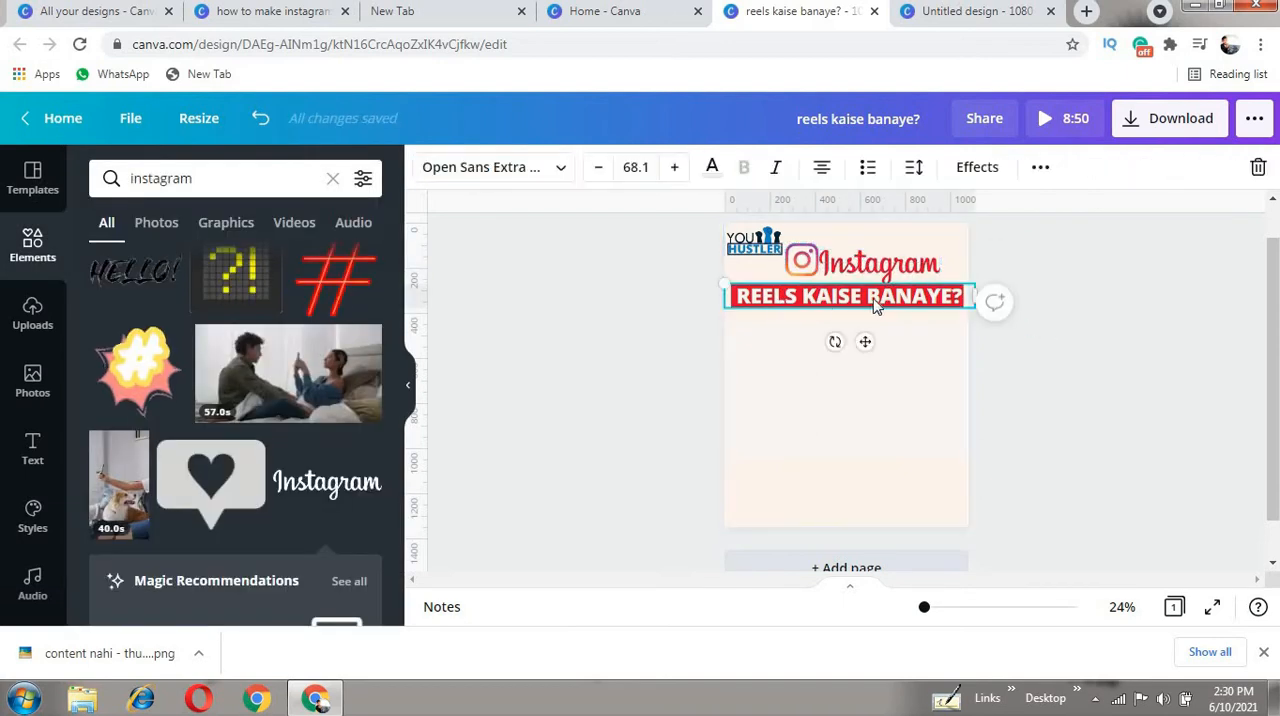
left_click(957, 267)
left_click(955, 288)
left_click_drag(955, 275, 858, 271)
left_click(1047, 313)
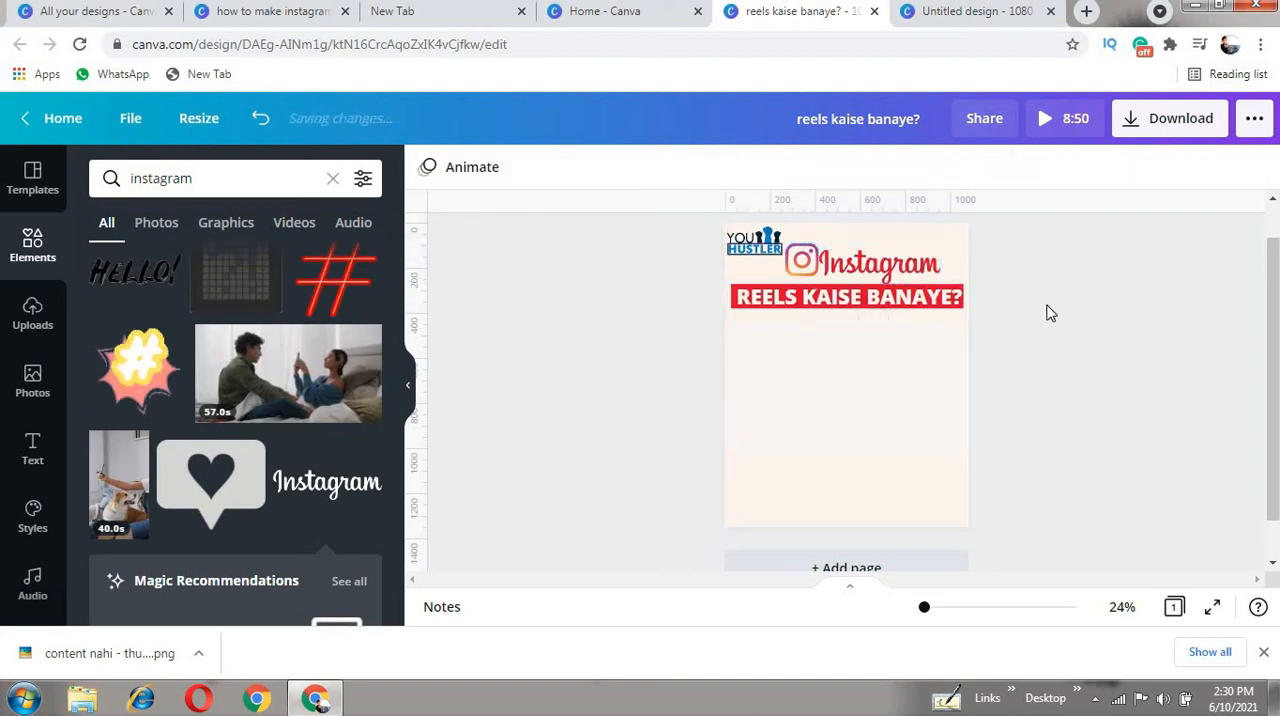
- Try the recently used orange-slice pattern as the page background and preview the framed video over it
left_click(815, 387)
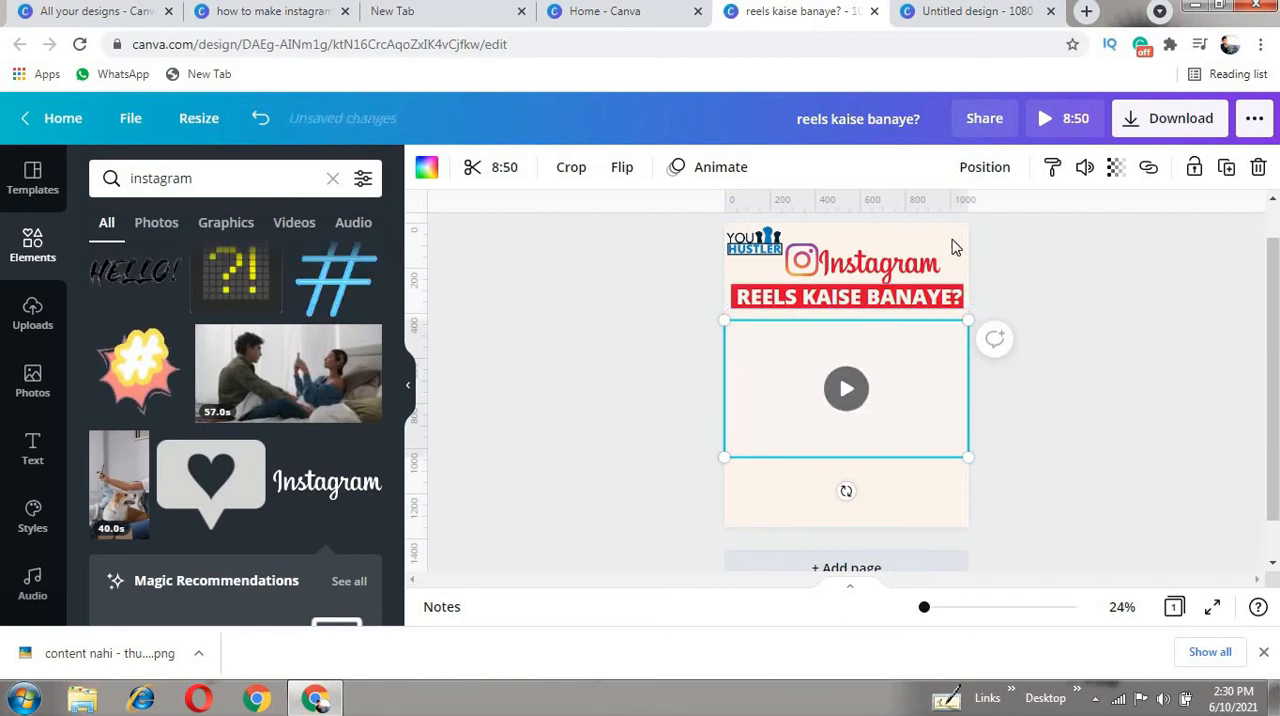
key("Delete")
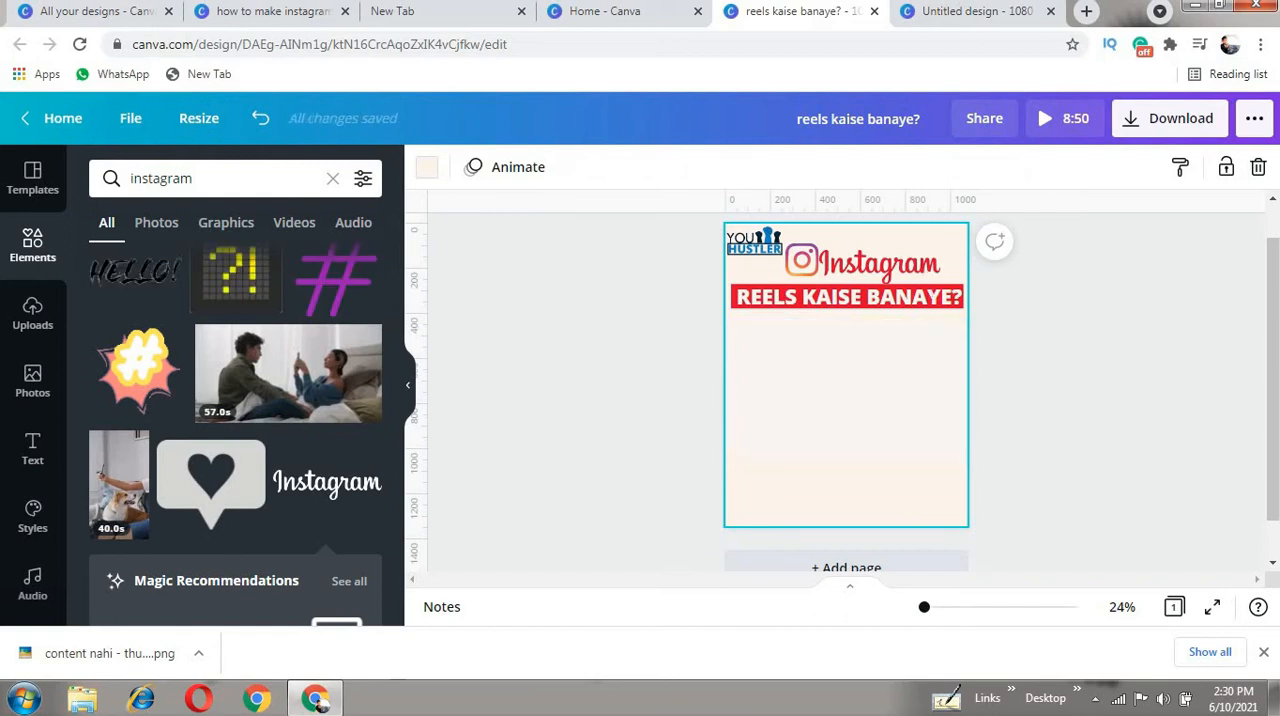
scroll(40, 505, "down", 2)
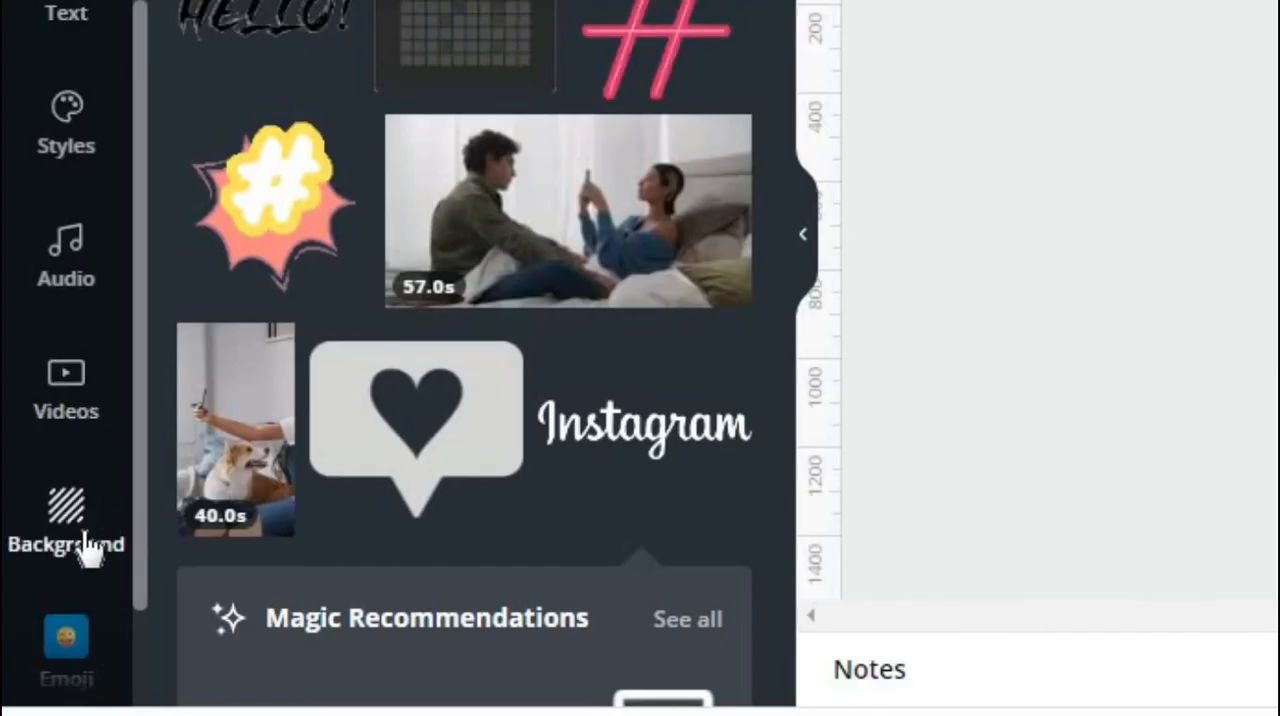
left_click(69, 528)
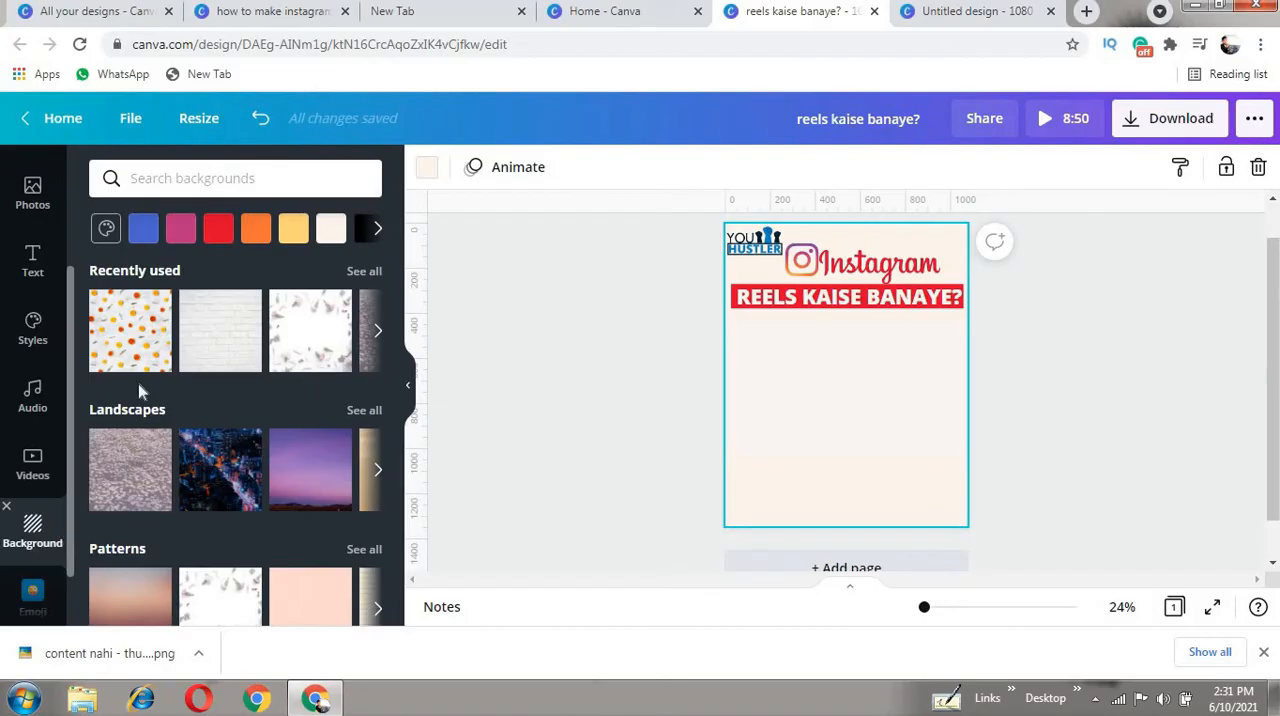
left_click(127, 332)
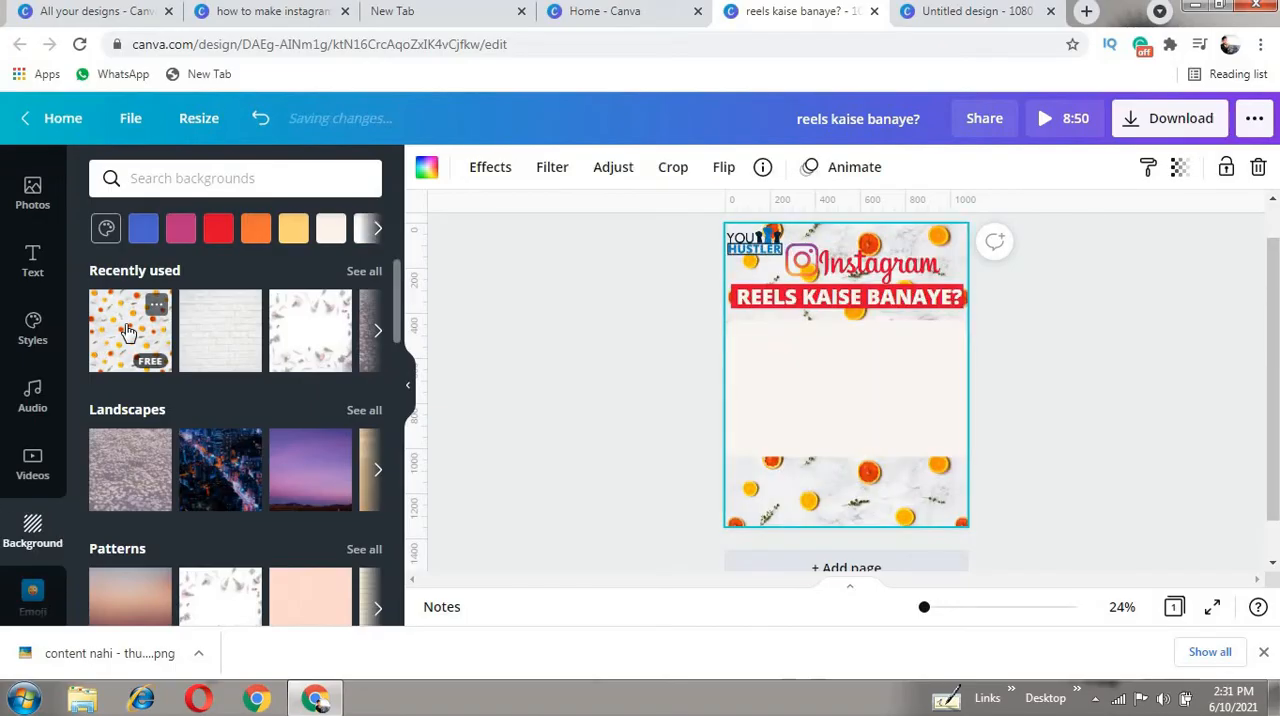
left_click(845, 400)
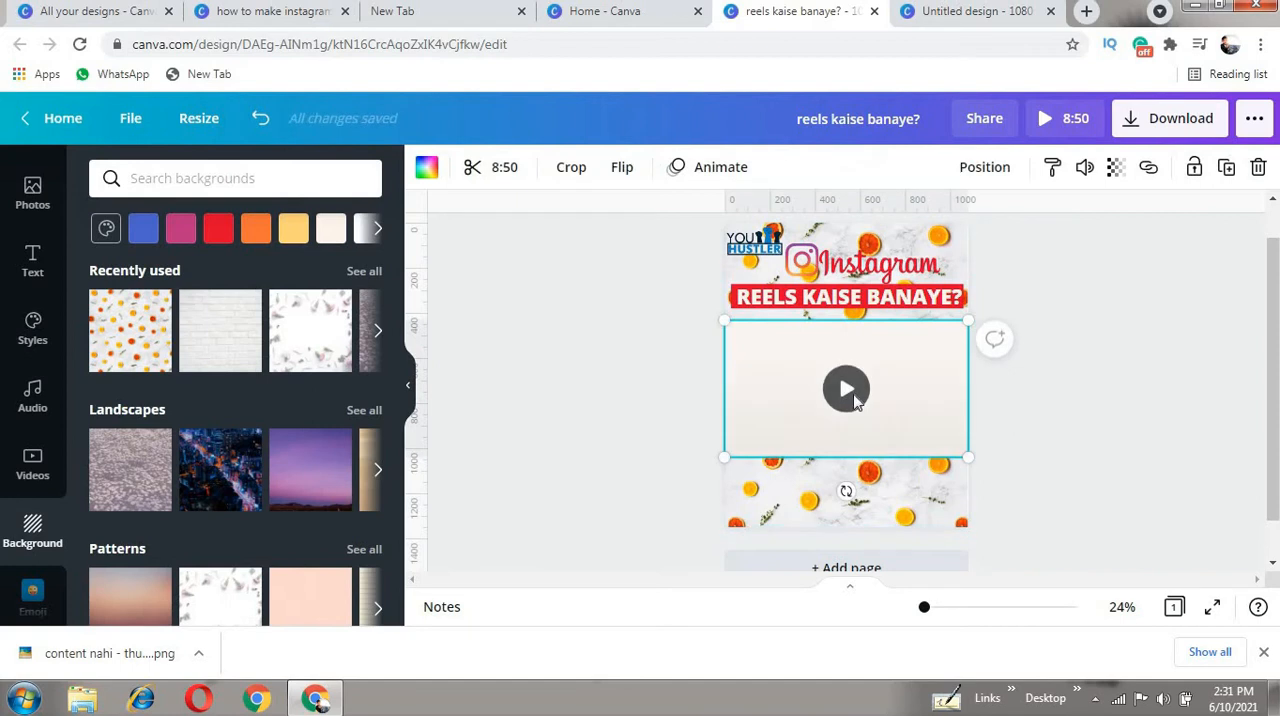
left_click(1107, 464)
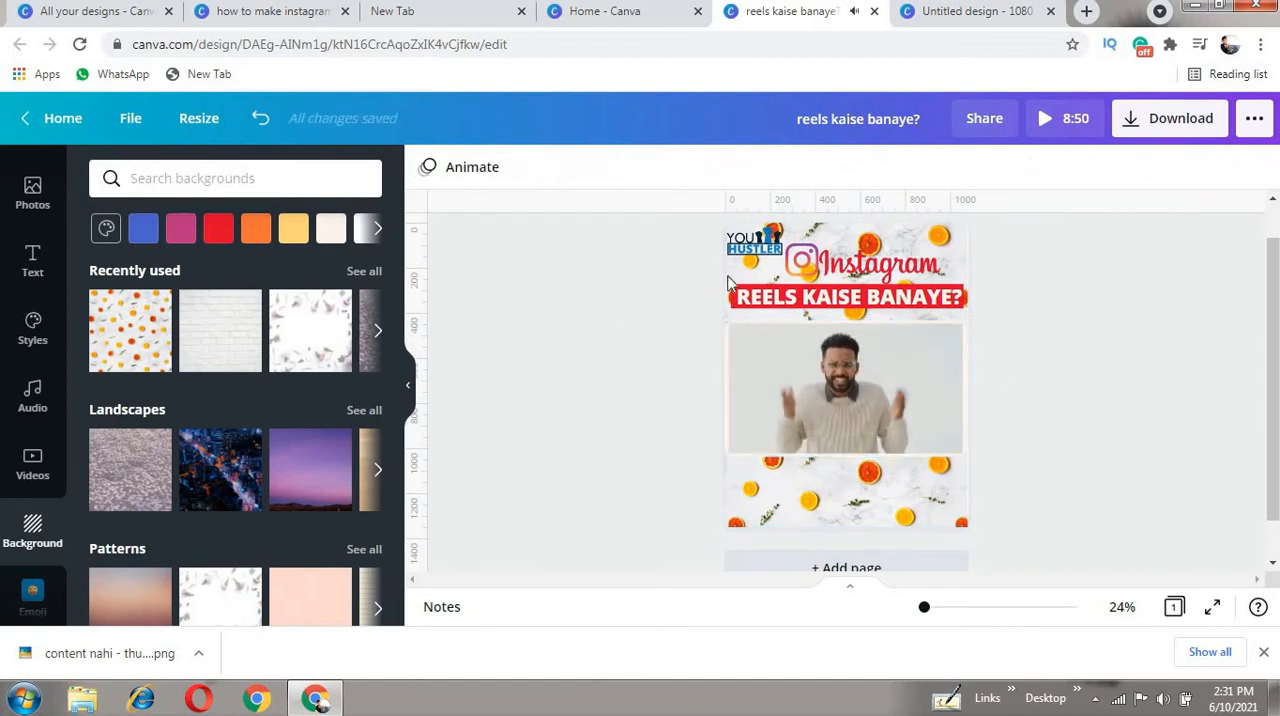
- Try the white brick, night-city landscape and floral petal pattern backgrounds on the page
left_click(210, 350)
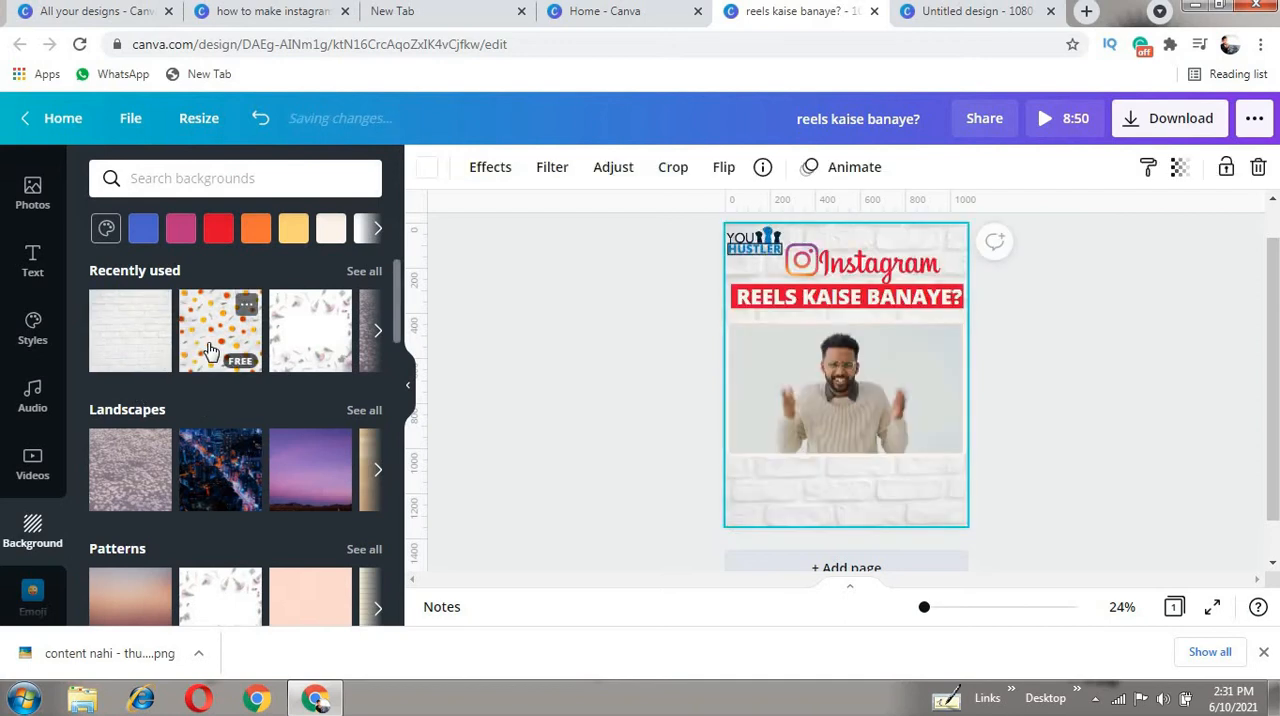
scroll(190, 442, "down", 2)
scroll(206, 414, "up", 2)
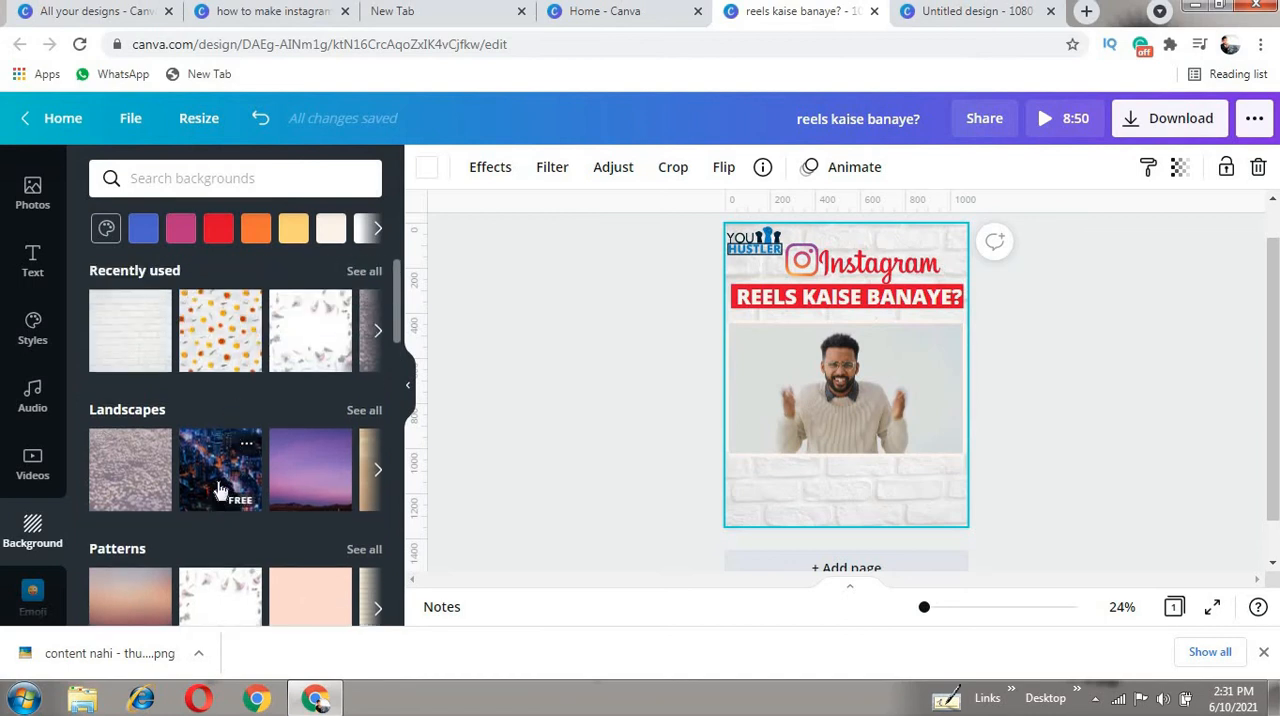
left_click(220, 490)
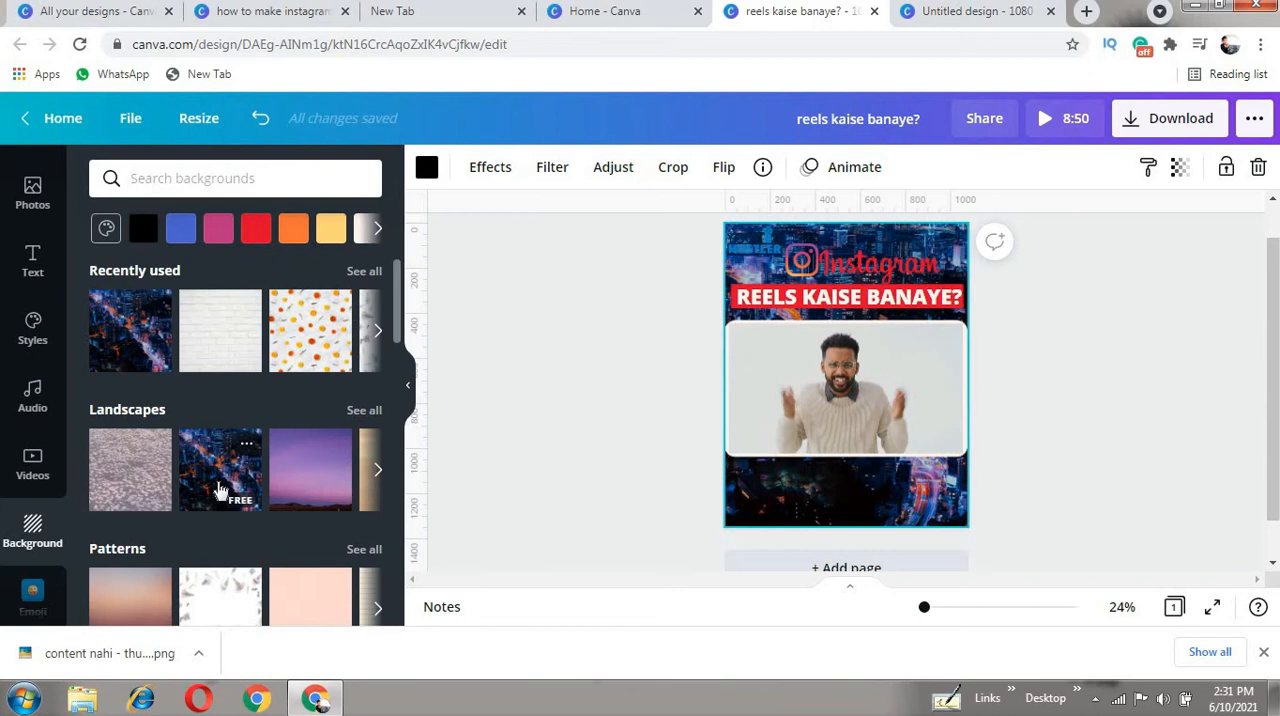
scroll(232, 430, "down", 2)
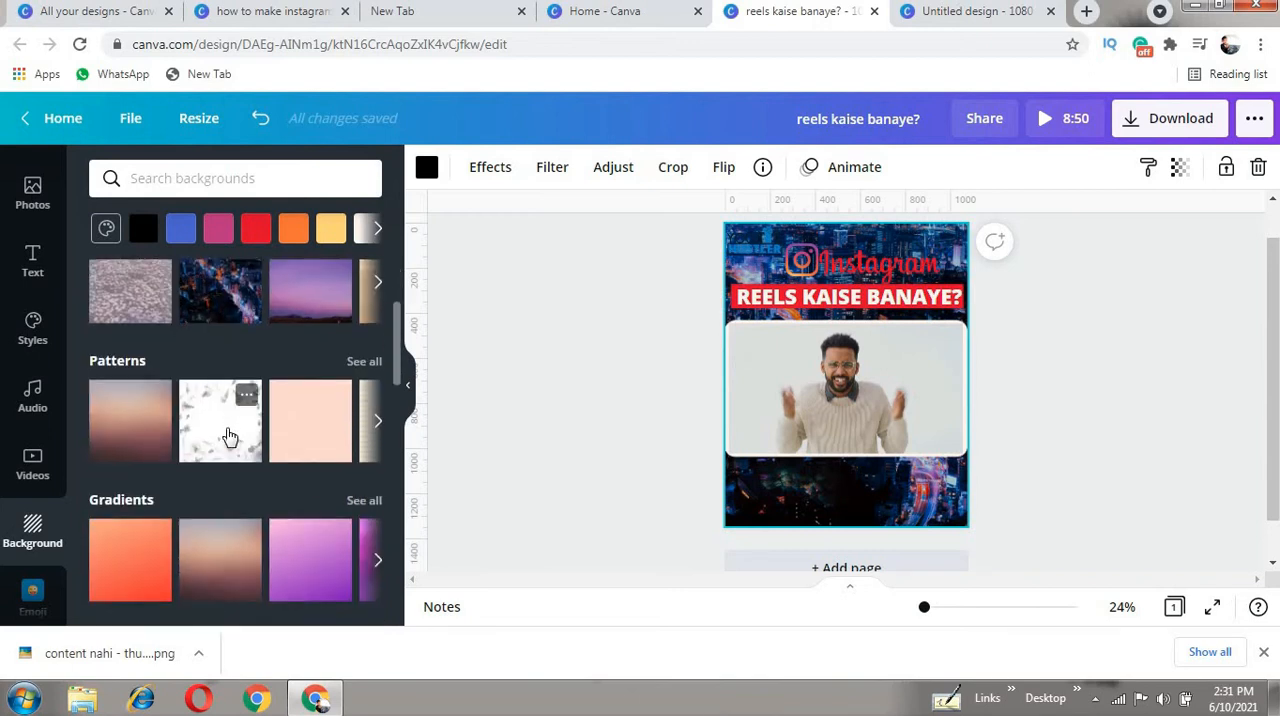
left_click(228, 437)
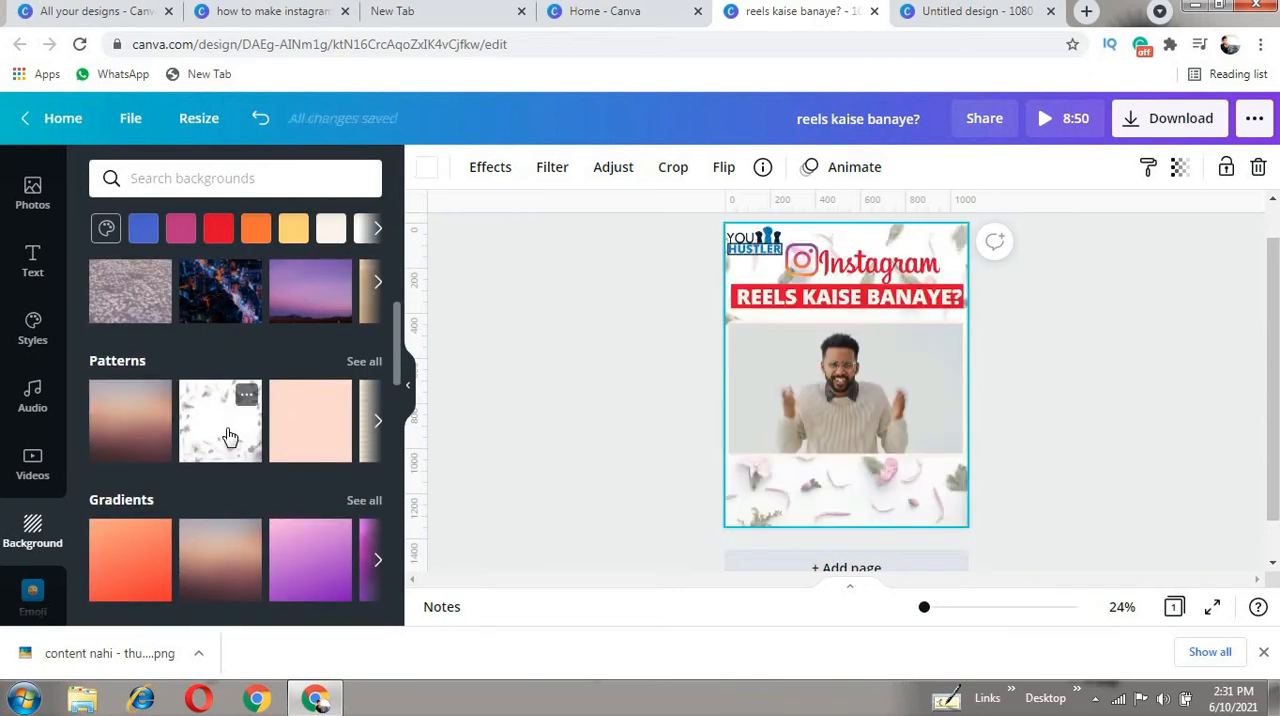
- Browse further background categories and try the free multicolour smoke background on the page
scroll(232, 430, "down", 3)
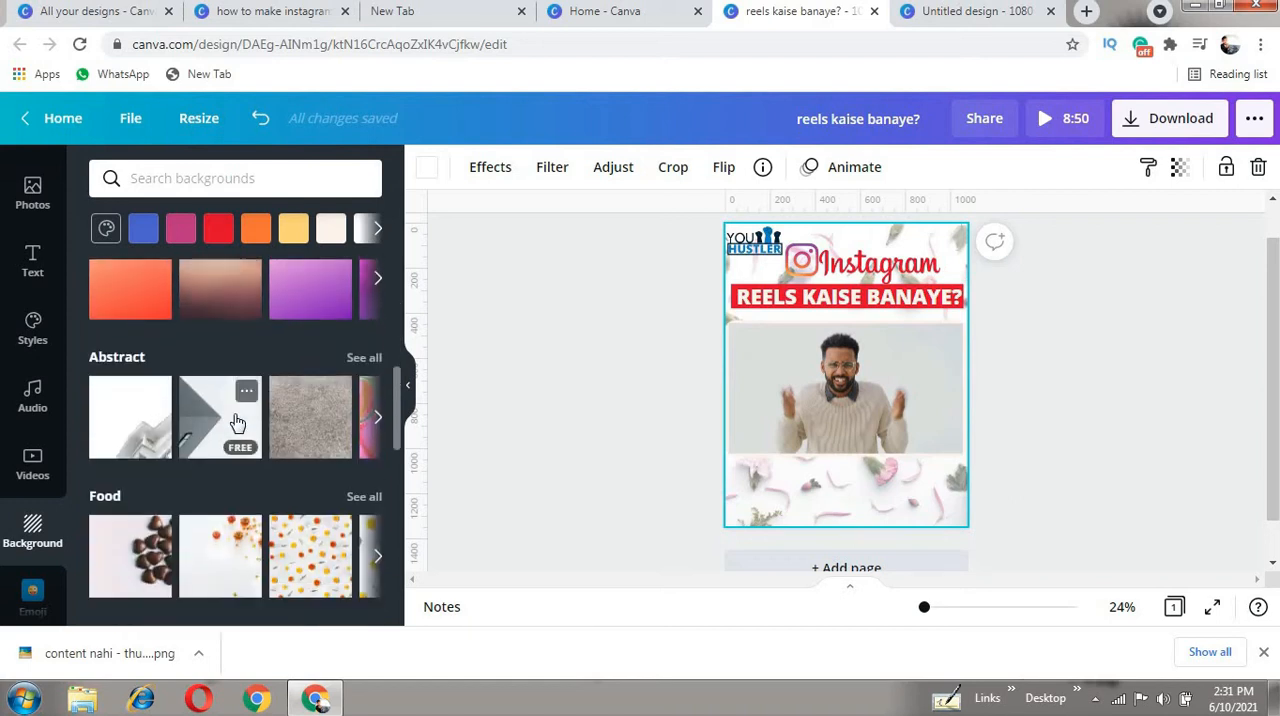
scroll(234, 418, "down", 2)
scroll(234, 418, "down", 2)
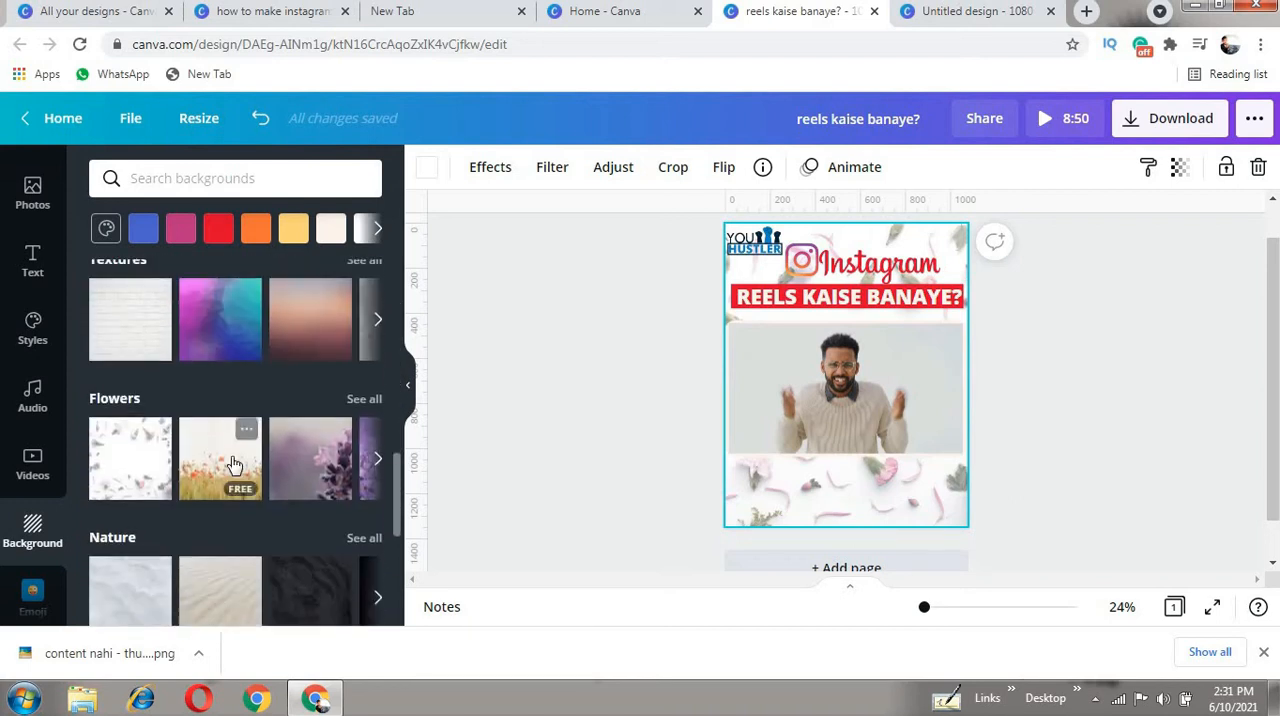
scroll(232, 465, "down", 8)
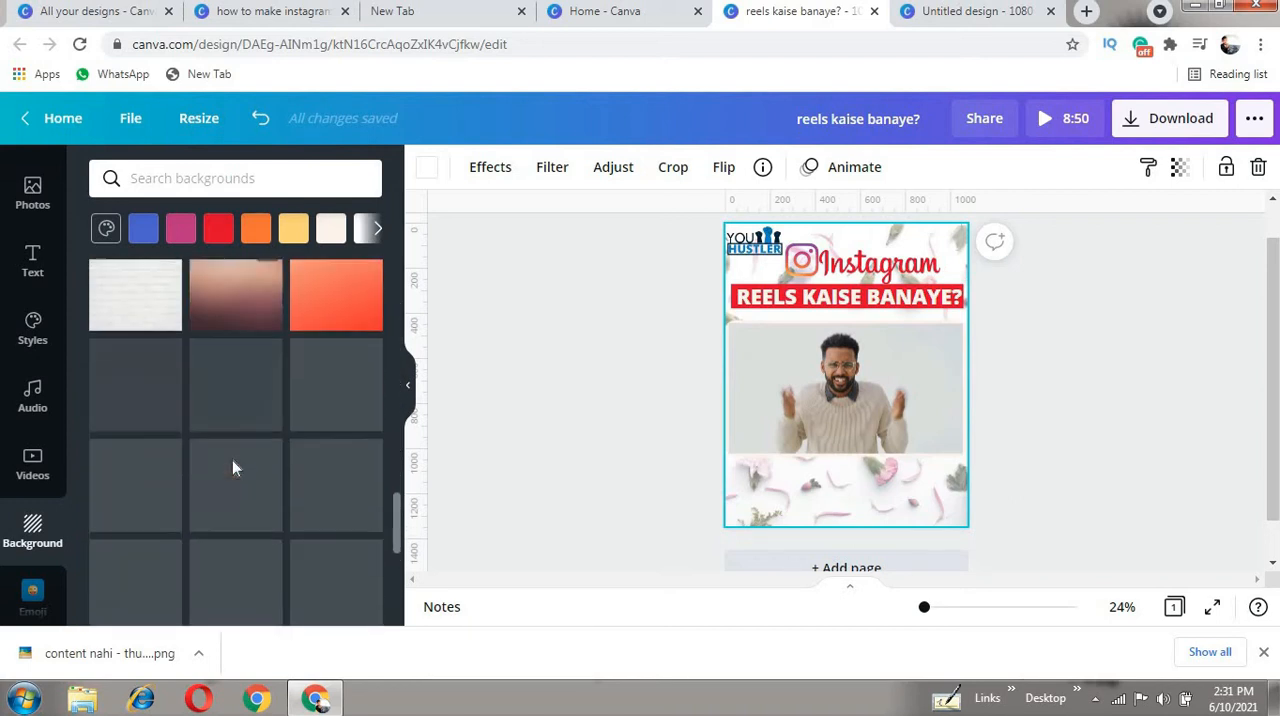
scroll(232, 467, "down", 3)
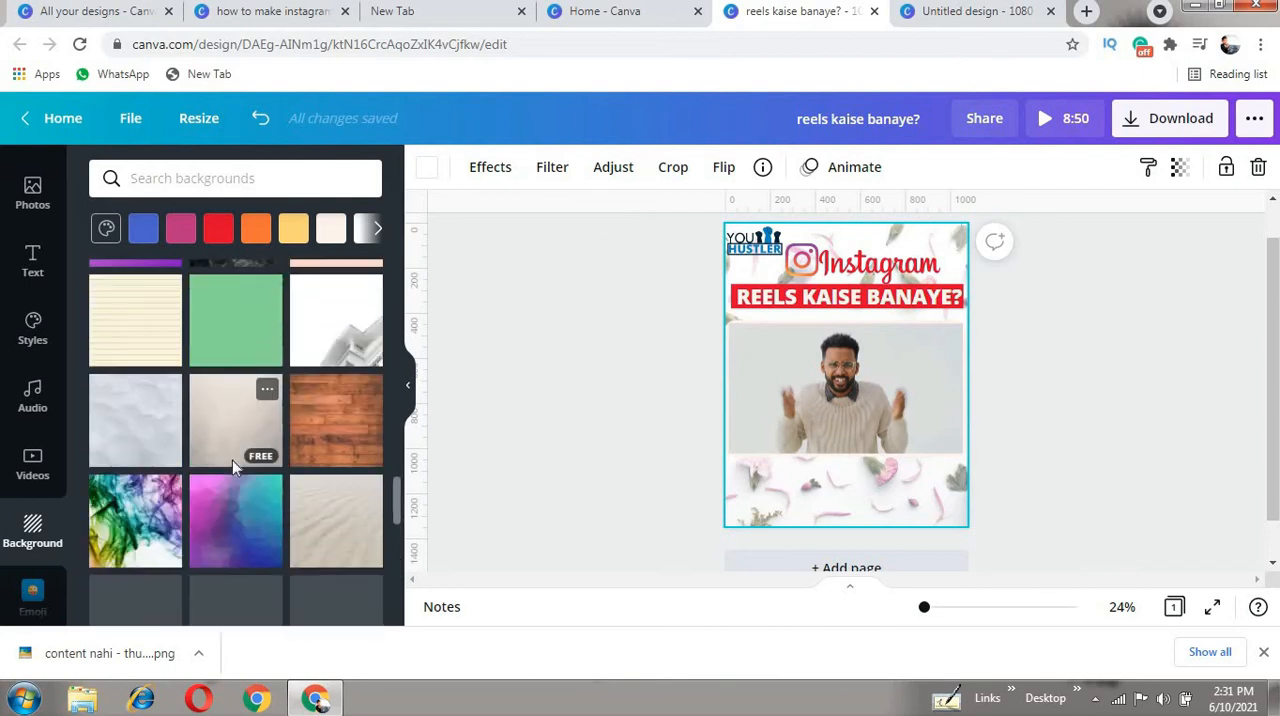
scroll(235, 467, "down", 1)
left_click(146, 410)
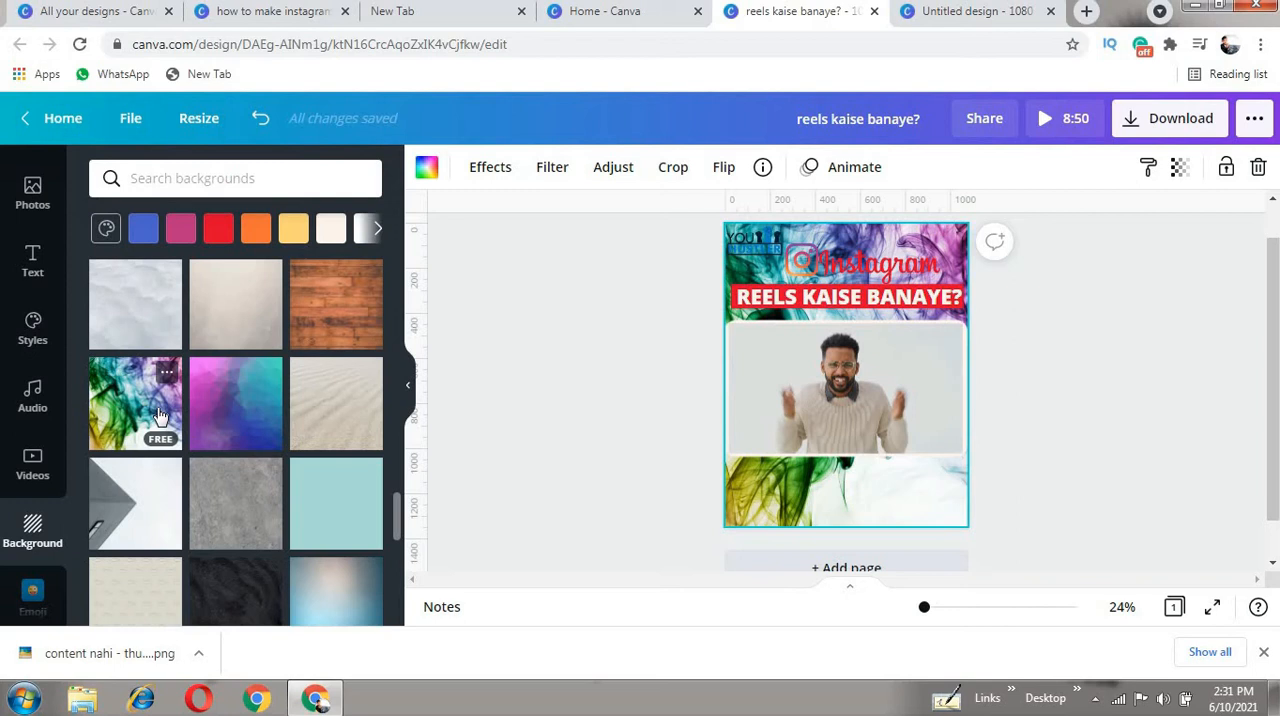
- Apply the two-tone yellow and orange textured background to the page
scroll(160, 414, "down", 5)
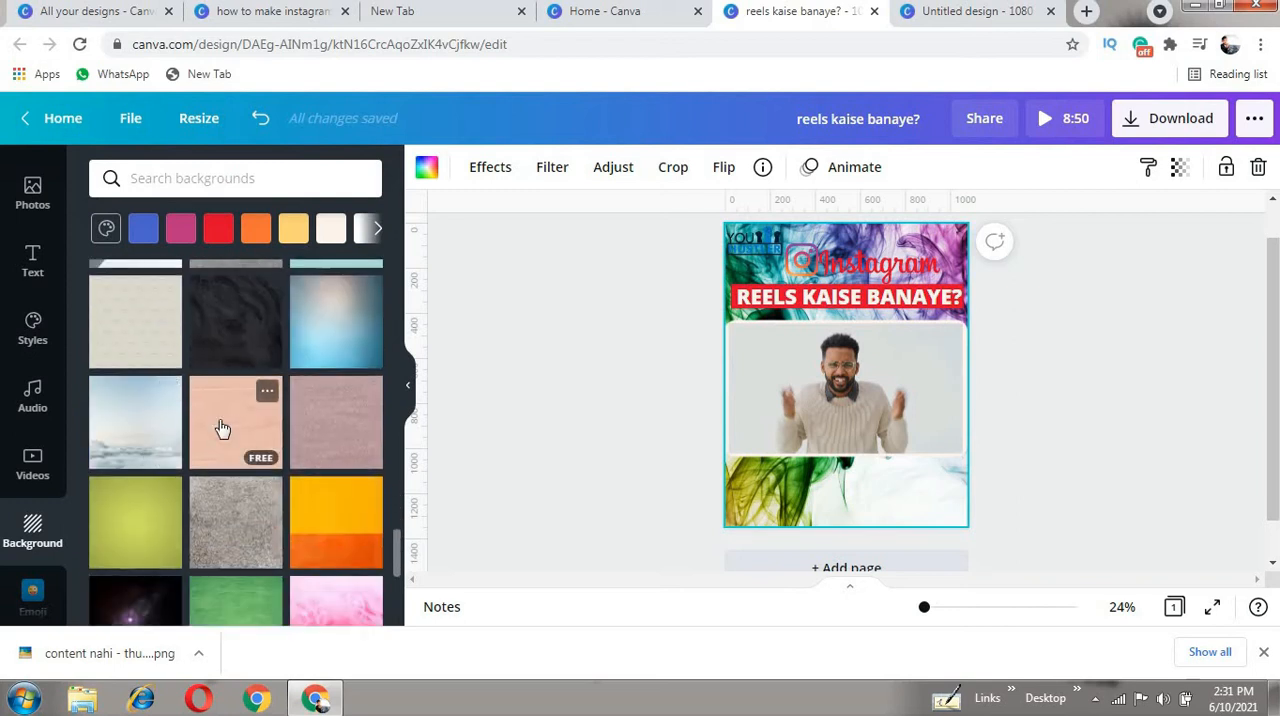
left_click(342, 357)
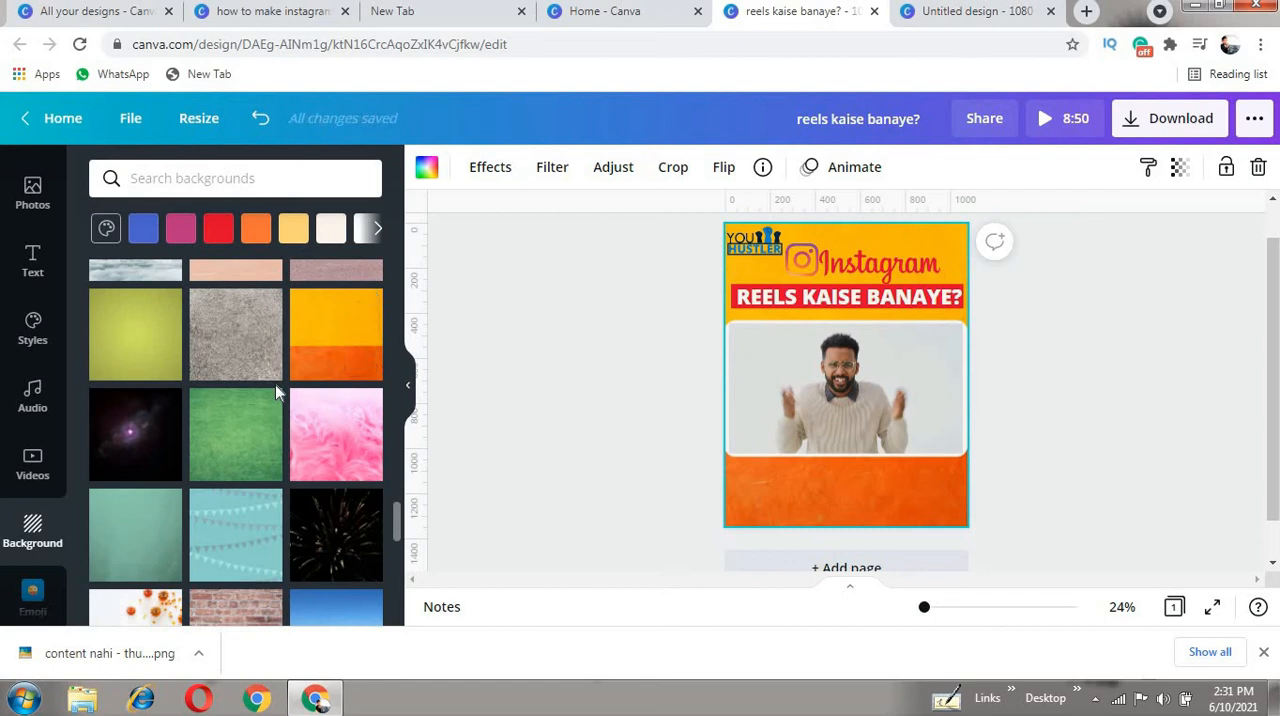
scroll(275, 384, "down", 1)
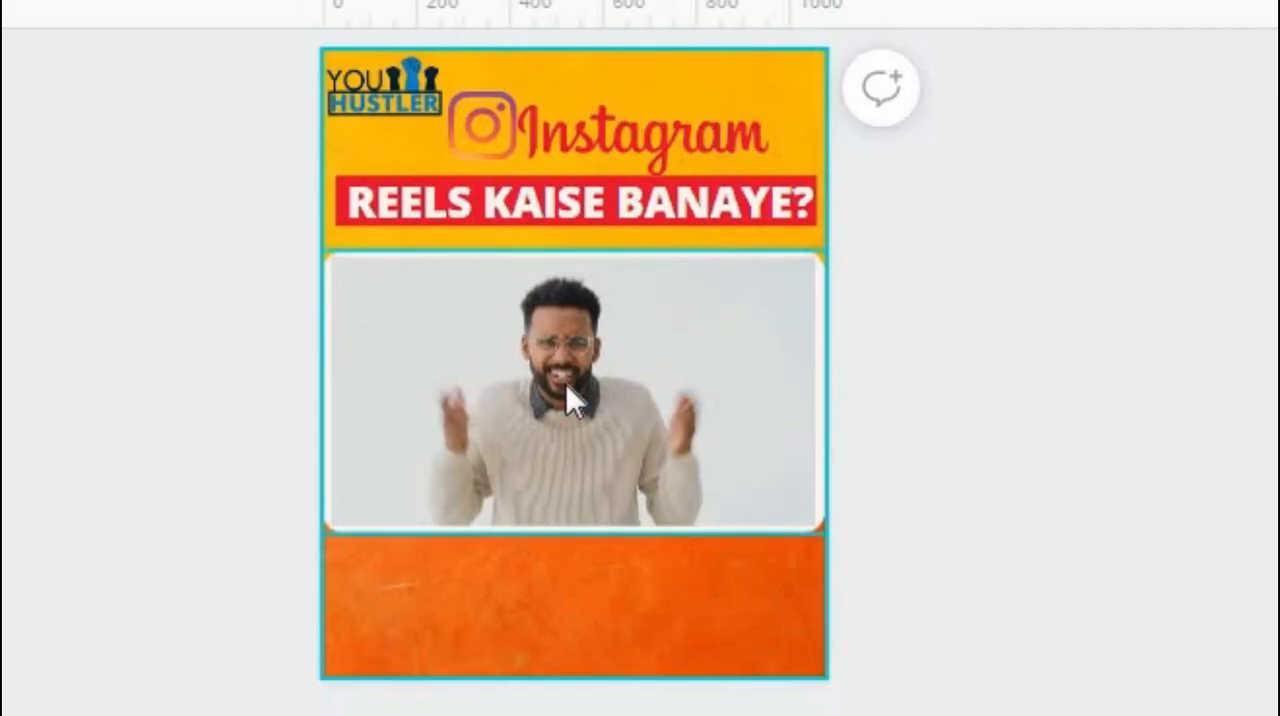
- Enlarge the framed video to about 1,172 × 659 px and centre it below the heading, overlapping the page edges
left_click(845, 393)
left_click_drag(305, 248, 280, 233)
left_click_drag(853, 220, 857, 222)
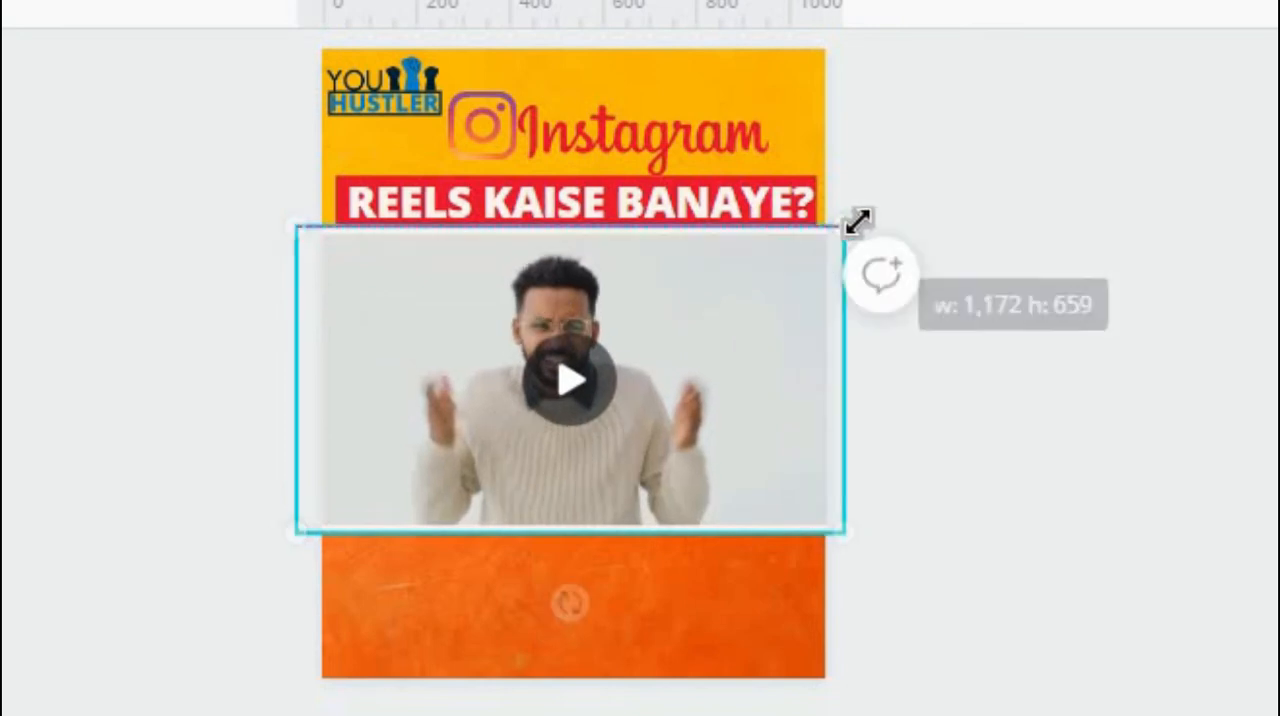
left_click_drag(780, 377, 823, 387)
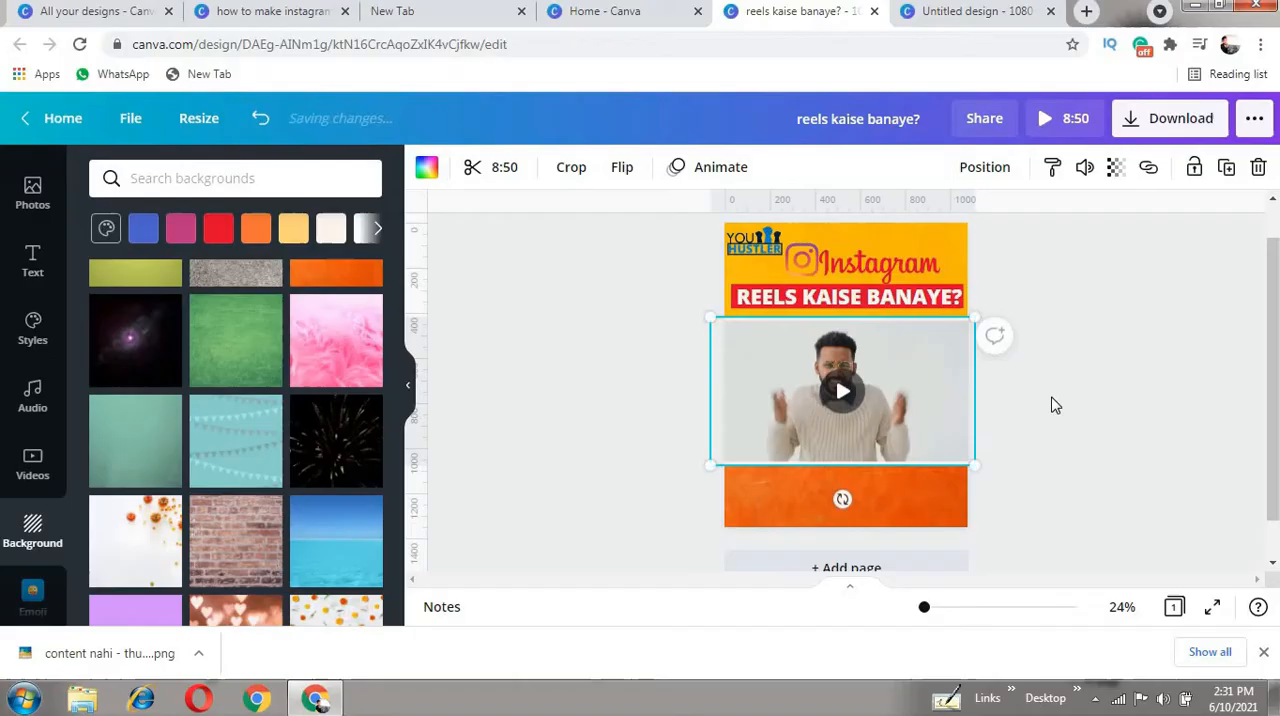
left_click(528, 630)
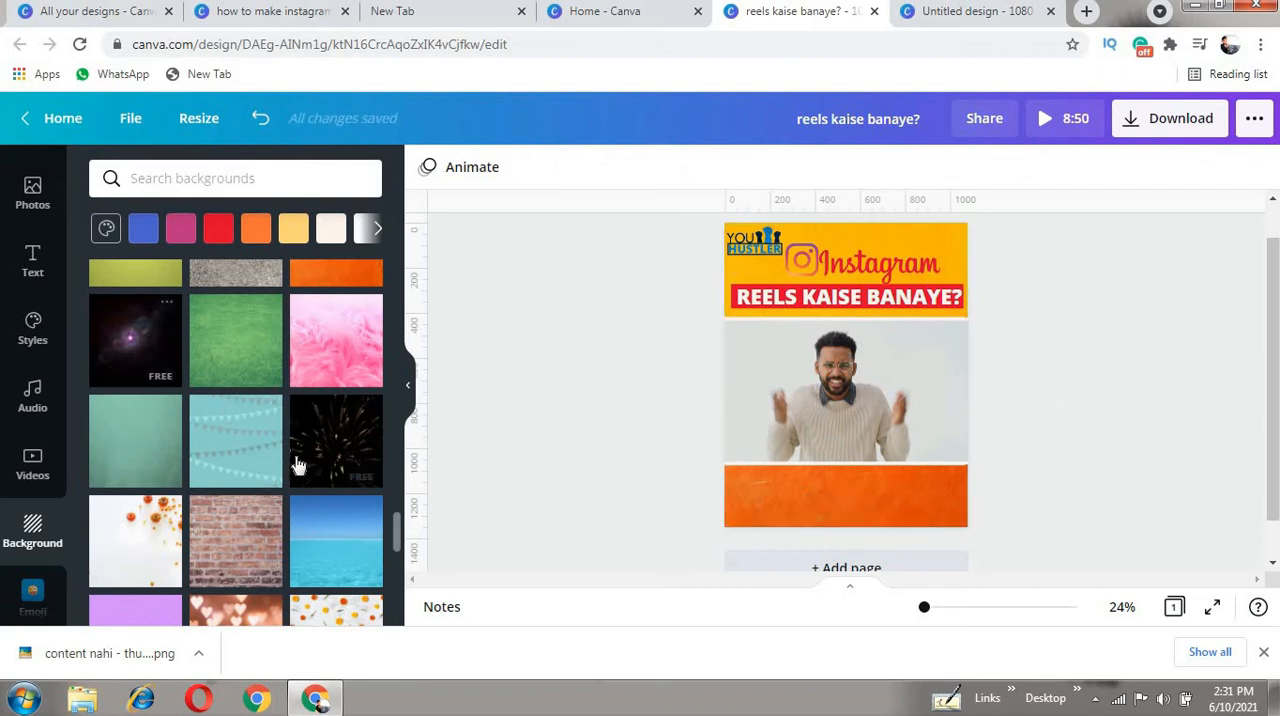
- Browse further backgrounds, and place the recently used black brick wall photo on the page
scroll(297, 465, "down", 5)
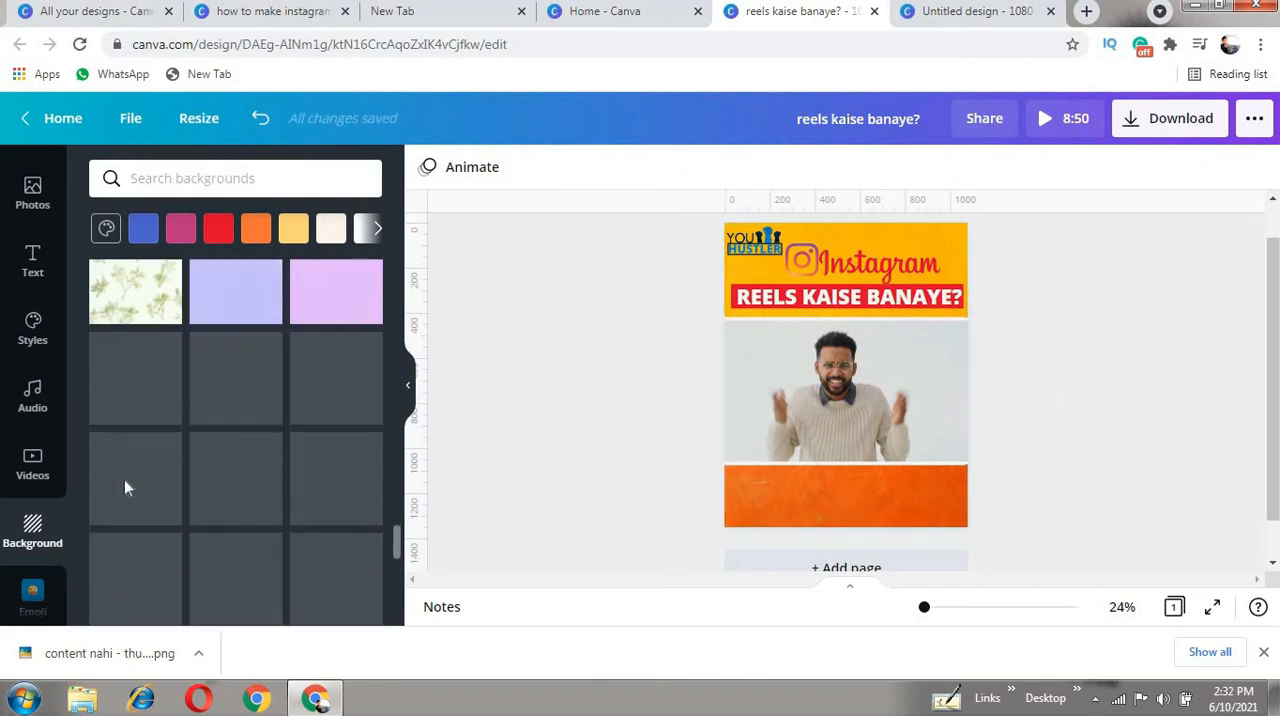
scroll(255, 470, "down", 3)
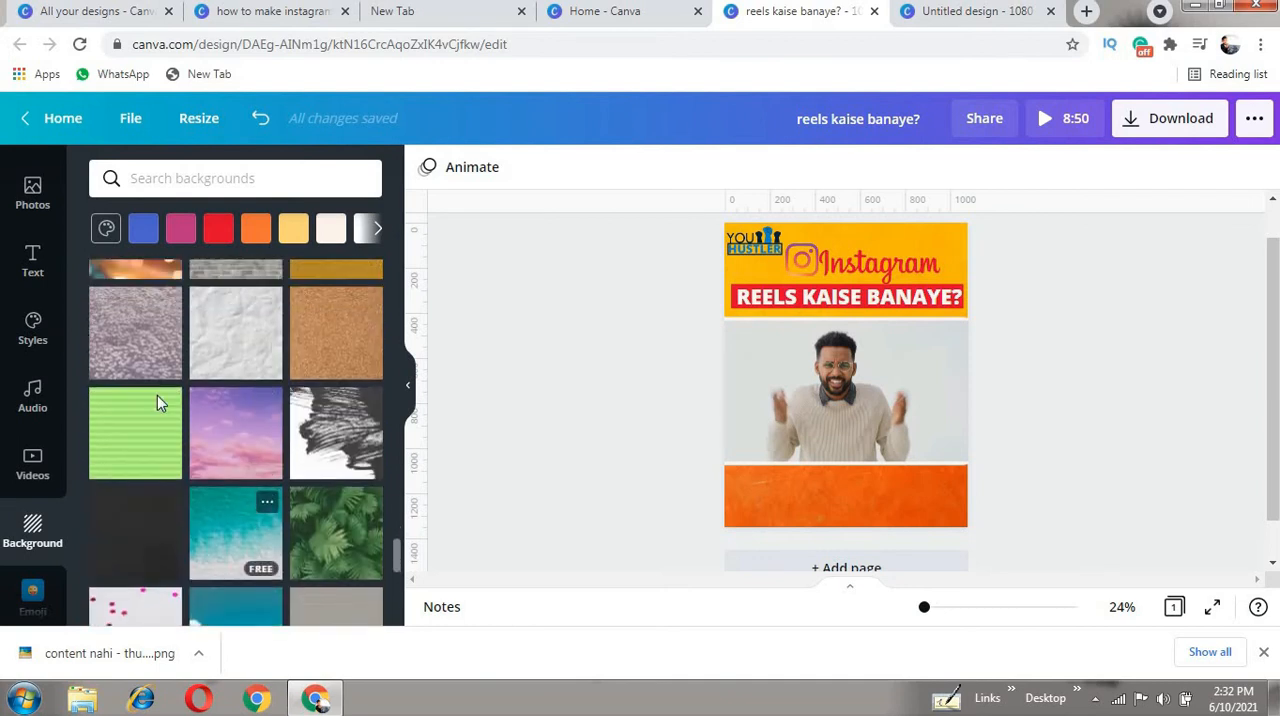
left_click(30, 522)
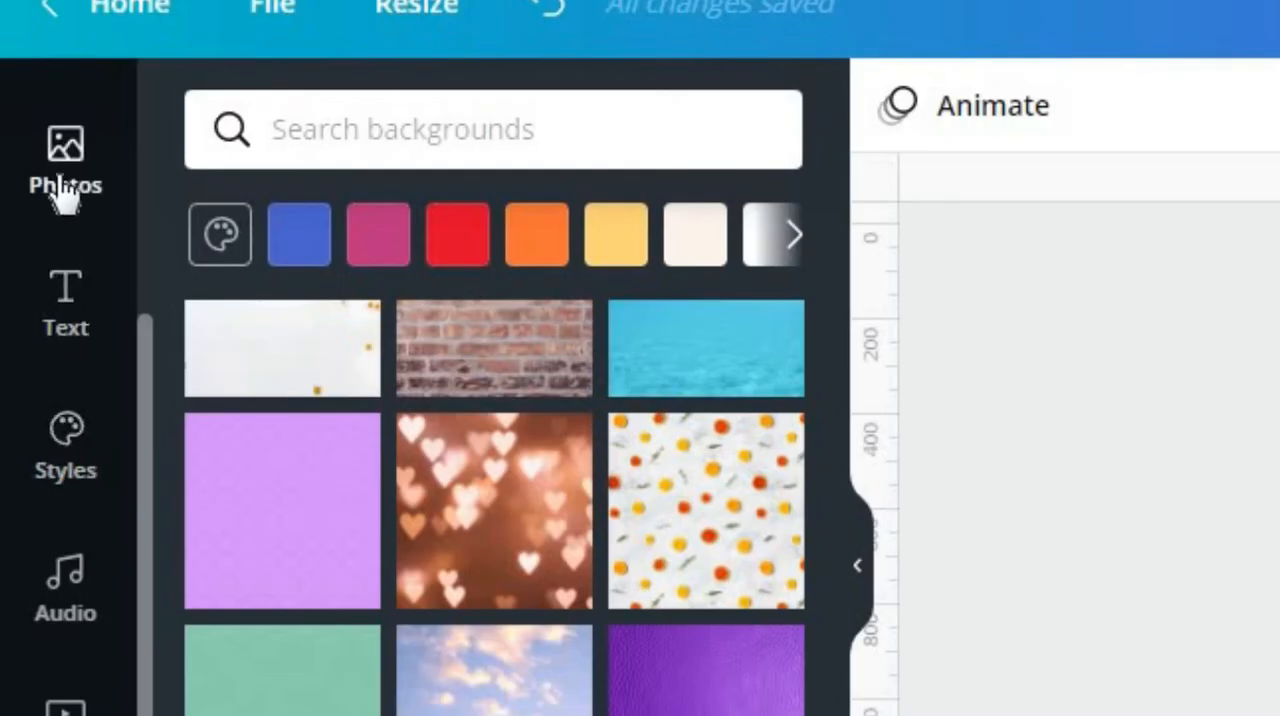
left_click(62, 183)
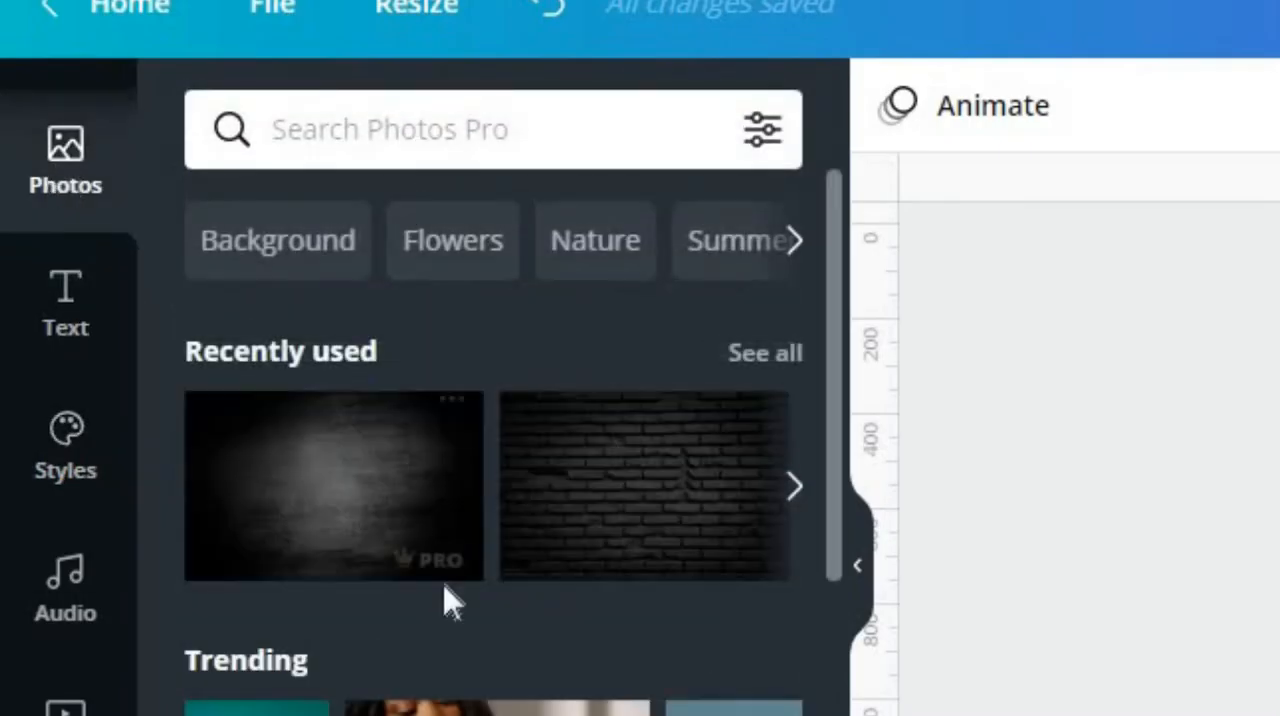
left_click(630, 531)
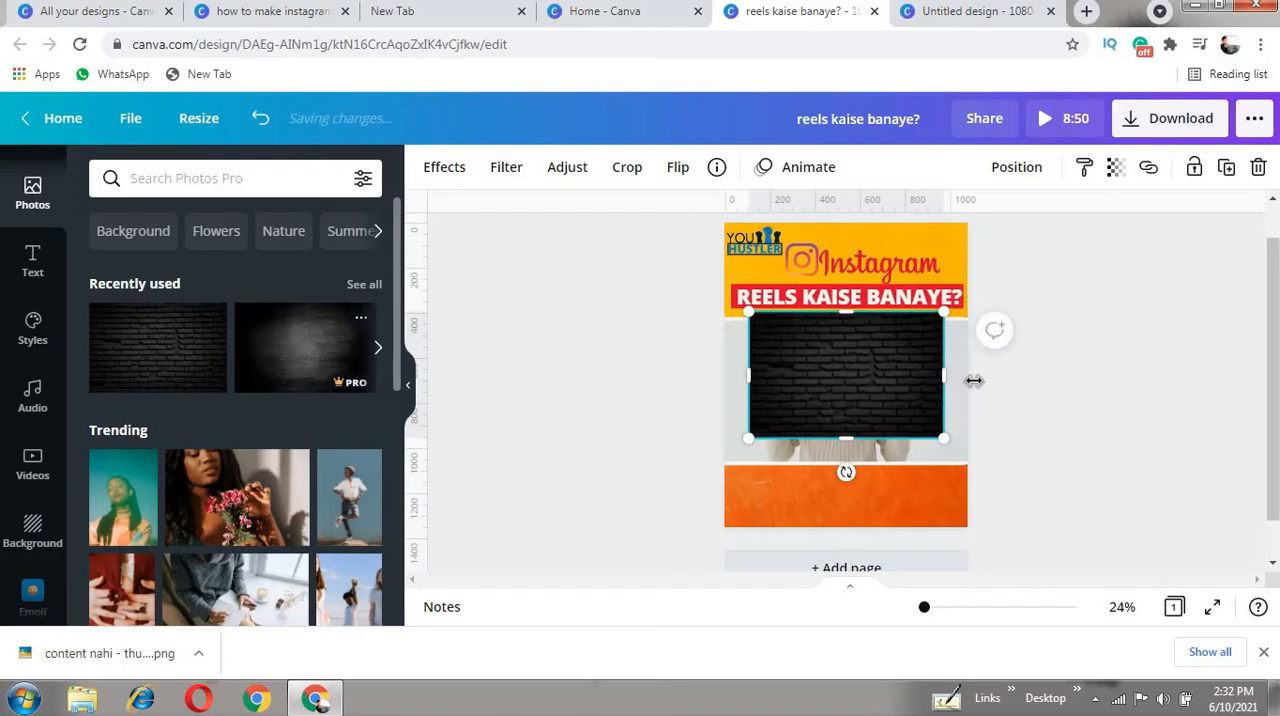
- Move the brick wall photo to the page's top-left corner and enlarge it to about 1,172 × 1,360 px to cover the page
left_click_drag(826, 311, 824, 305)
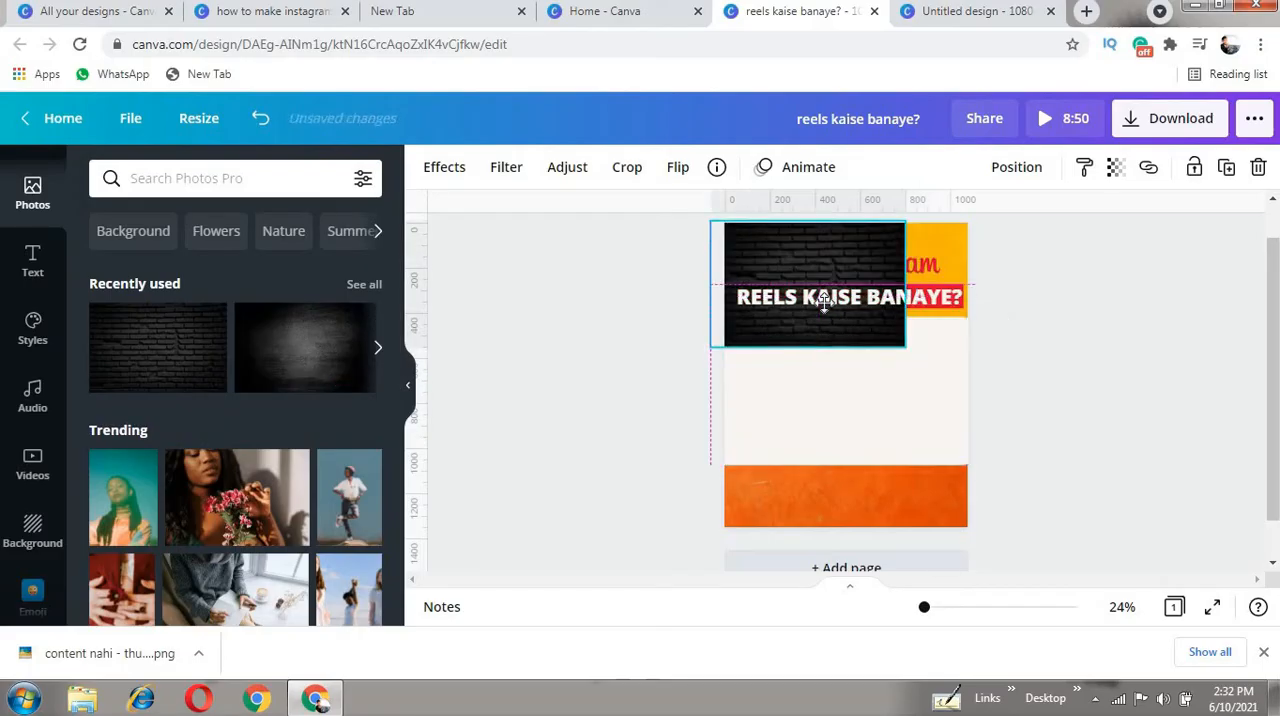
left_click_drag(907, 362, 997, 366)
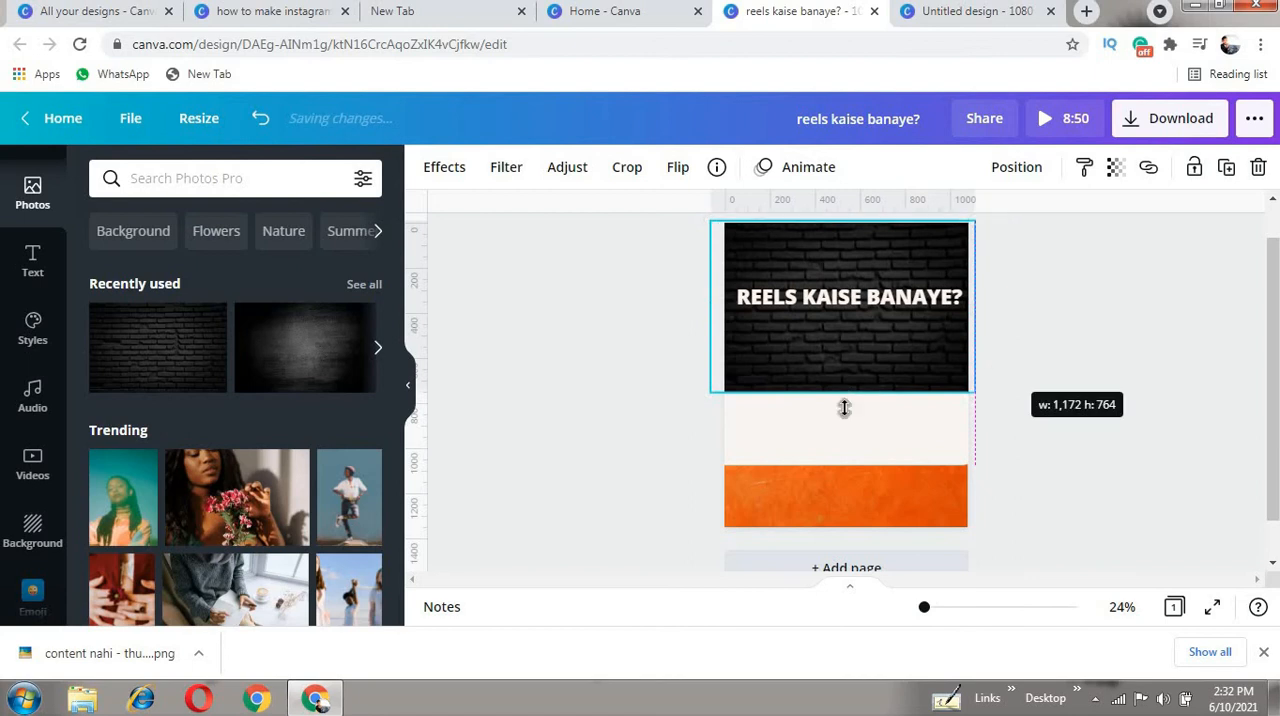
left_click_drag(857, 489, 860, 543)
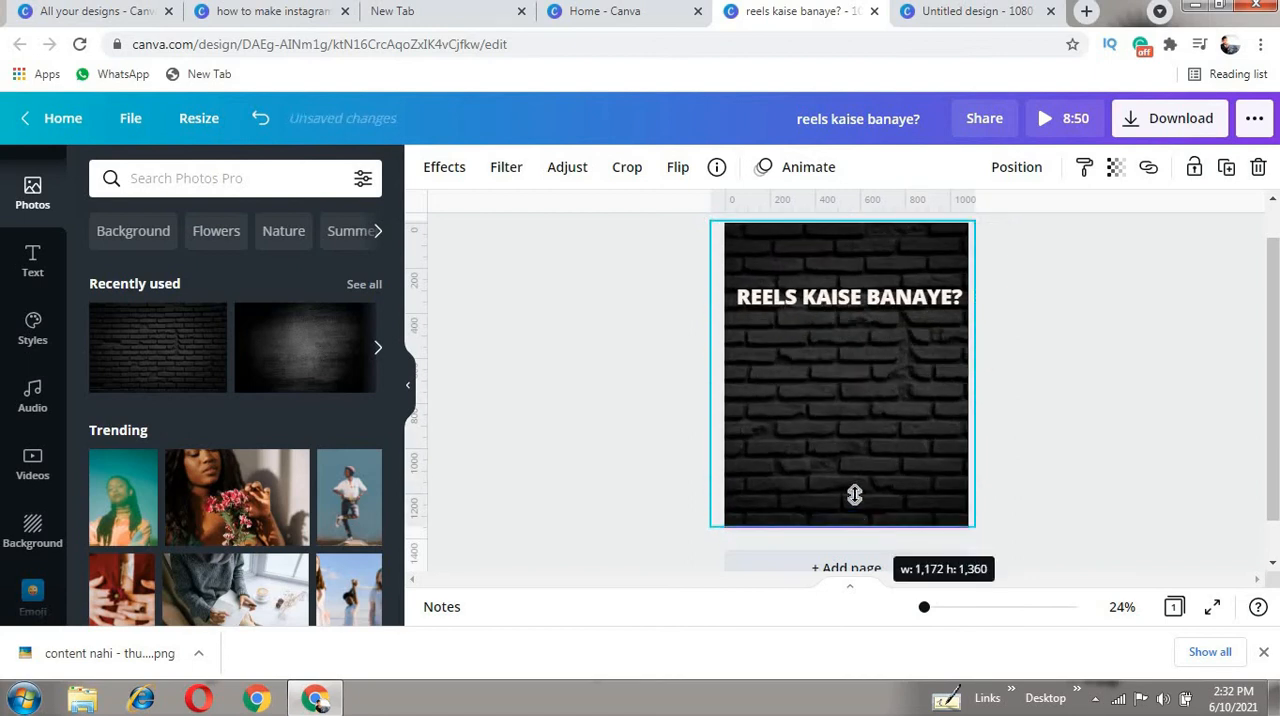
- Send the brick wall photo backward behind the logo, heading, Instagram graphics and video, and check the framed video over it
left_click(808, 212)
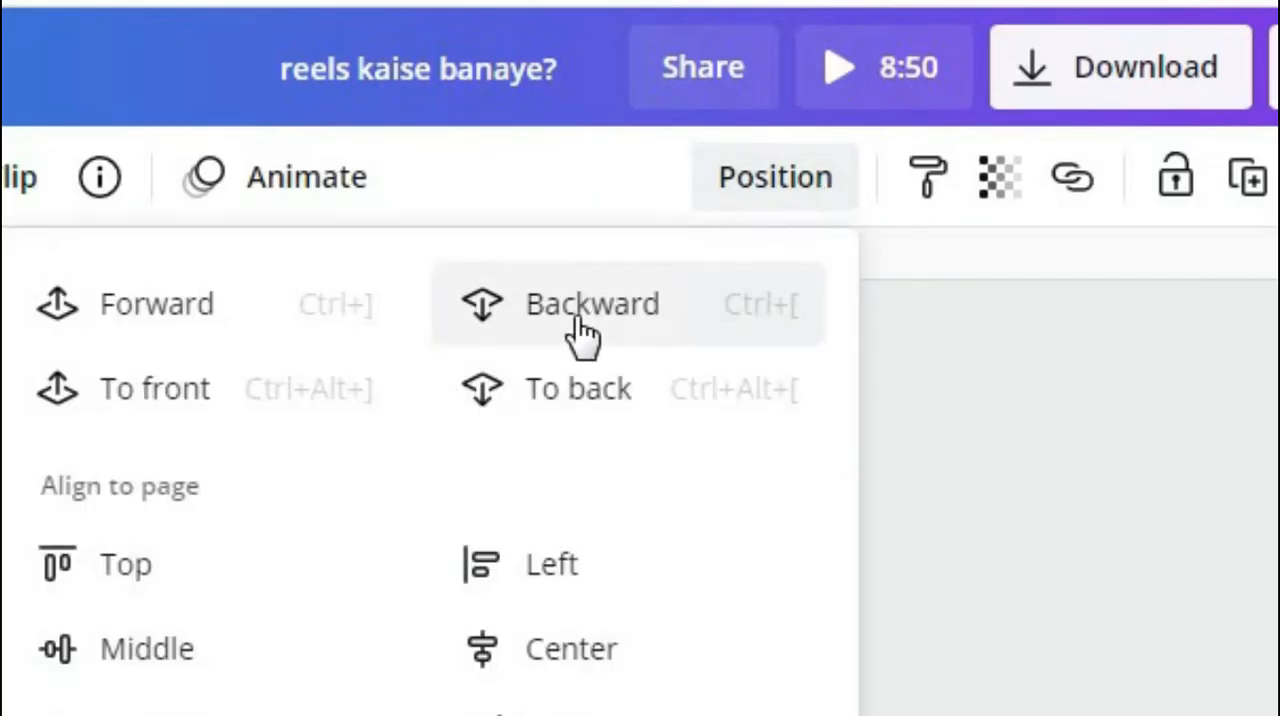
left_click(572, 314)
left_click(1079, 548)
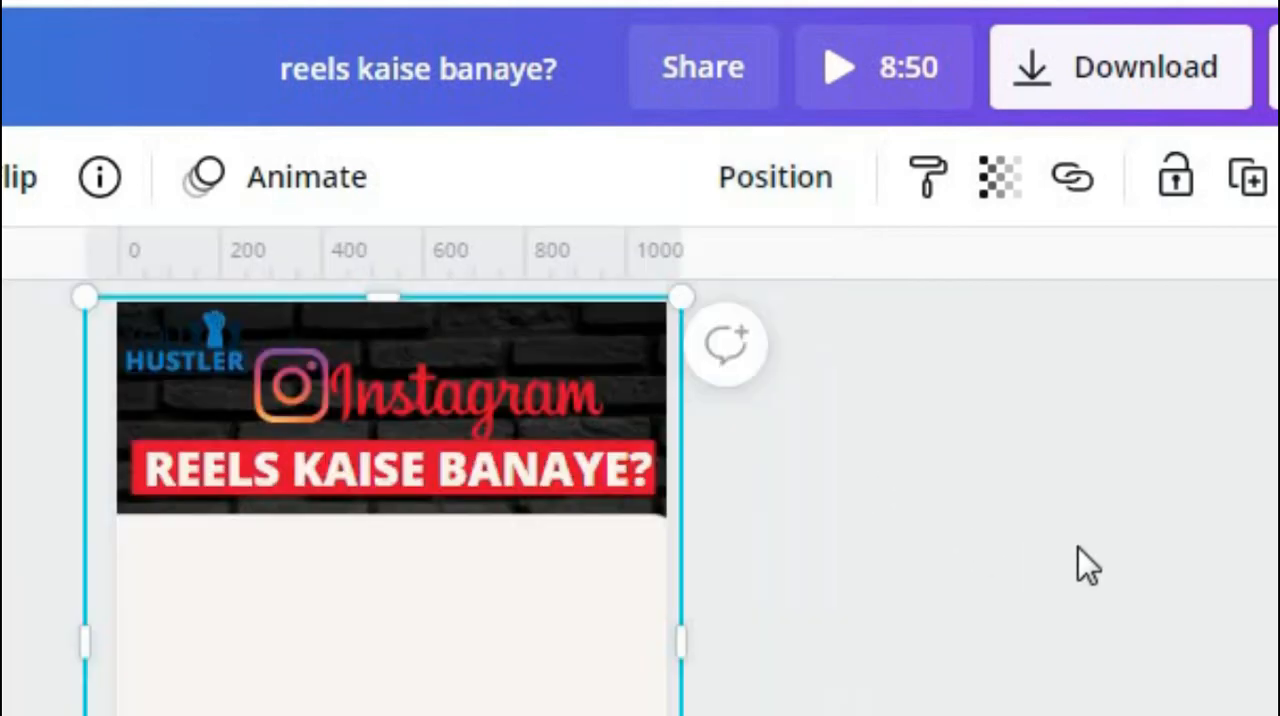
left_click(1079, 548)
left_click(850, 397)
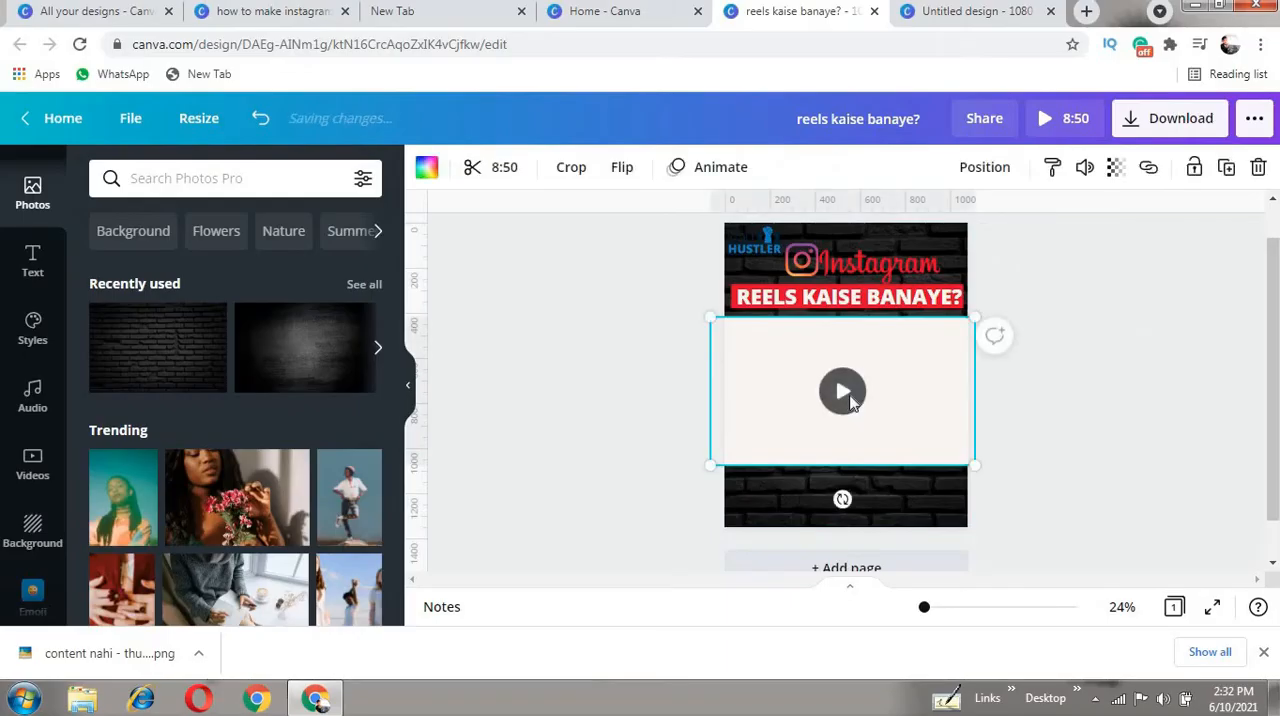
left_click(845, 393)
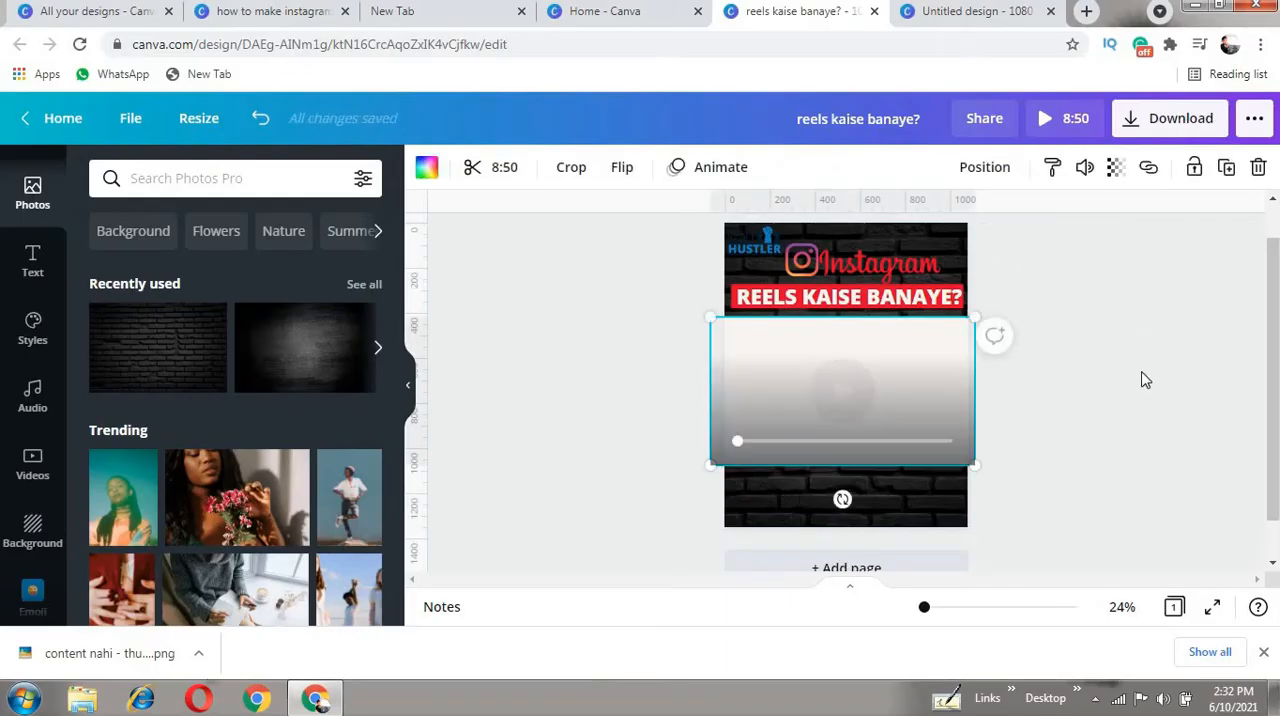
left_click(1101, 401)
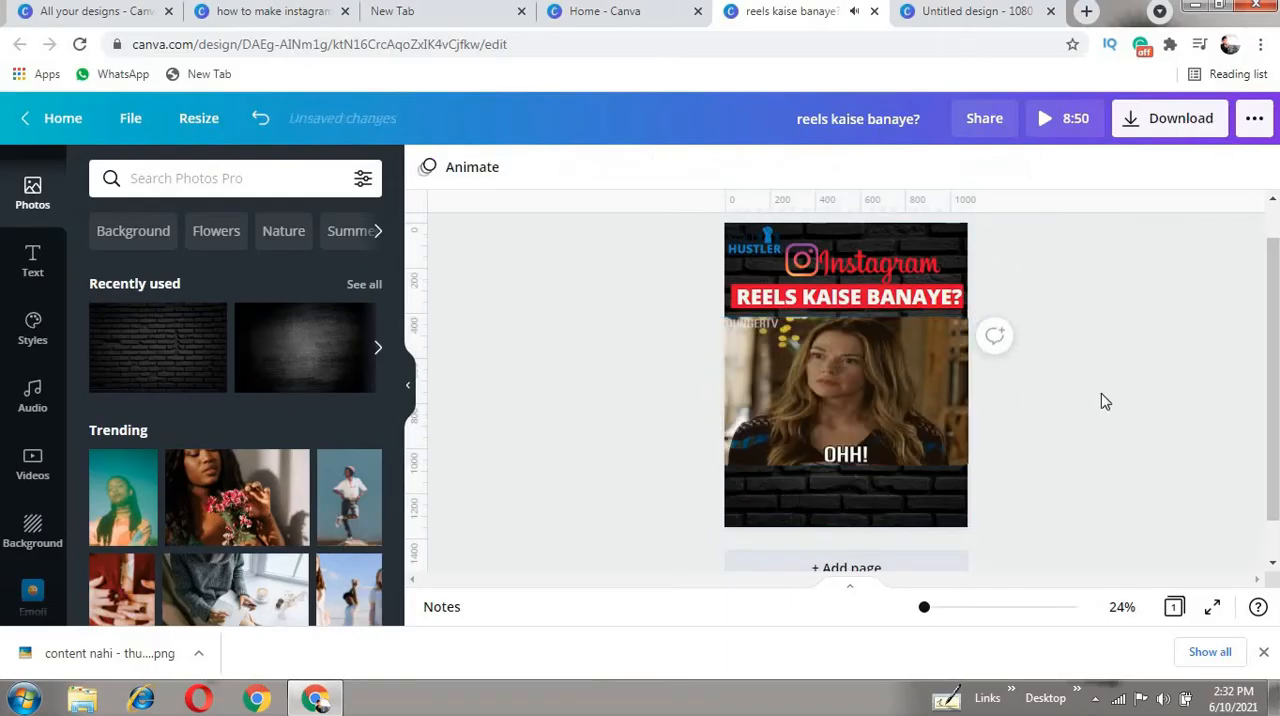
- Delete the black brick wall image from behind the page content
scroll(1118, 360, "down", 1)
scroll(1117, 361, "up", 1)
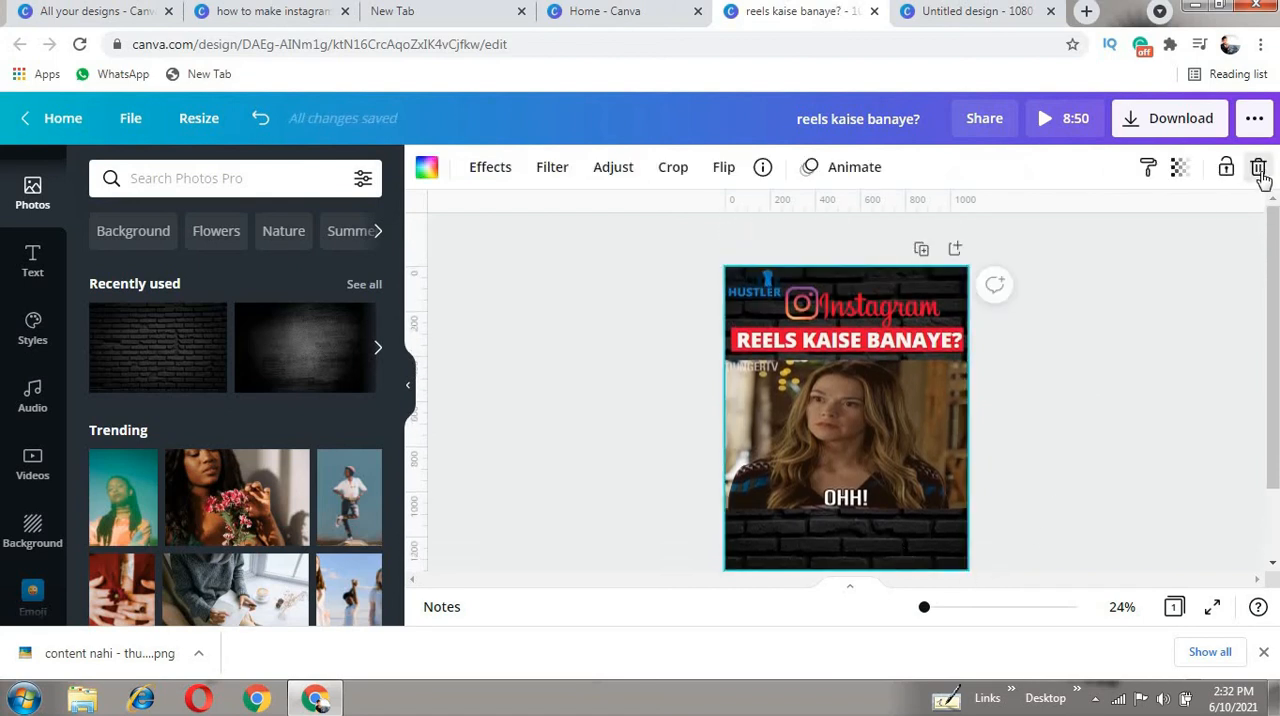
left_click(1260, 170)
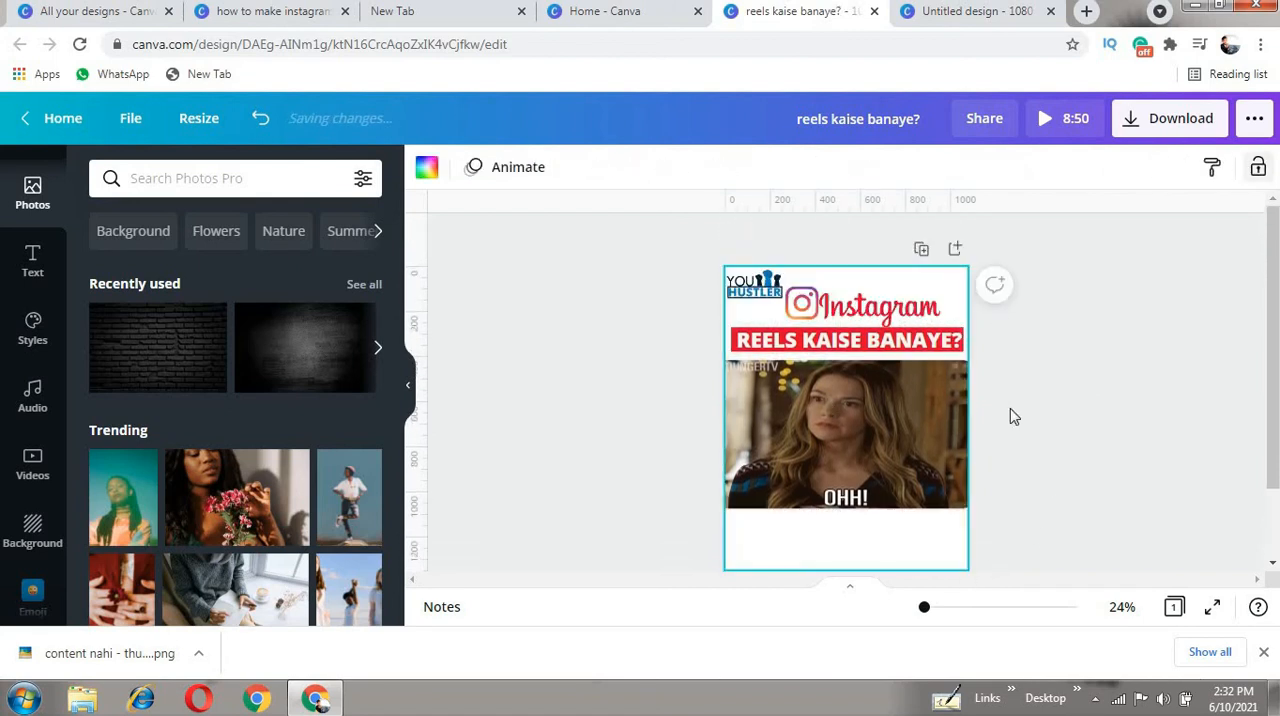
- Try the pastel cloudy sky background, and apply the free citrus slices on white marble background to the page
left_click(52, 551)
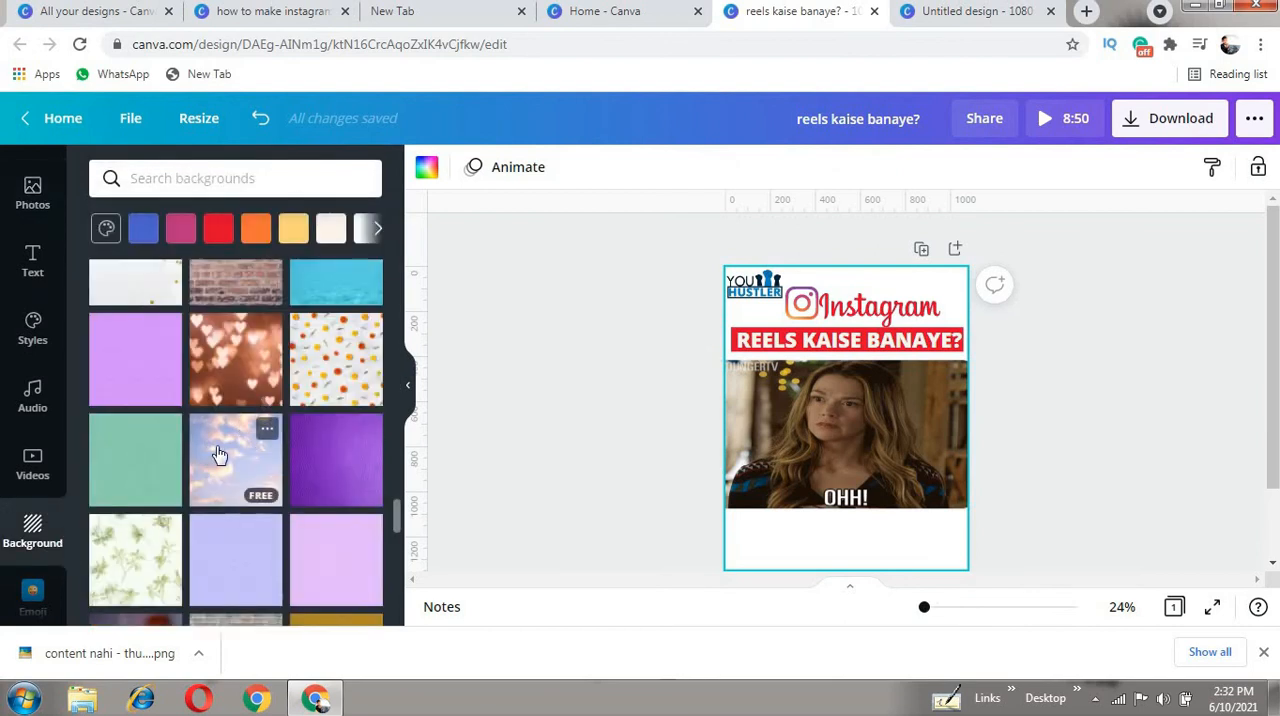
left_click(343, 366)
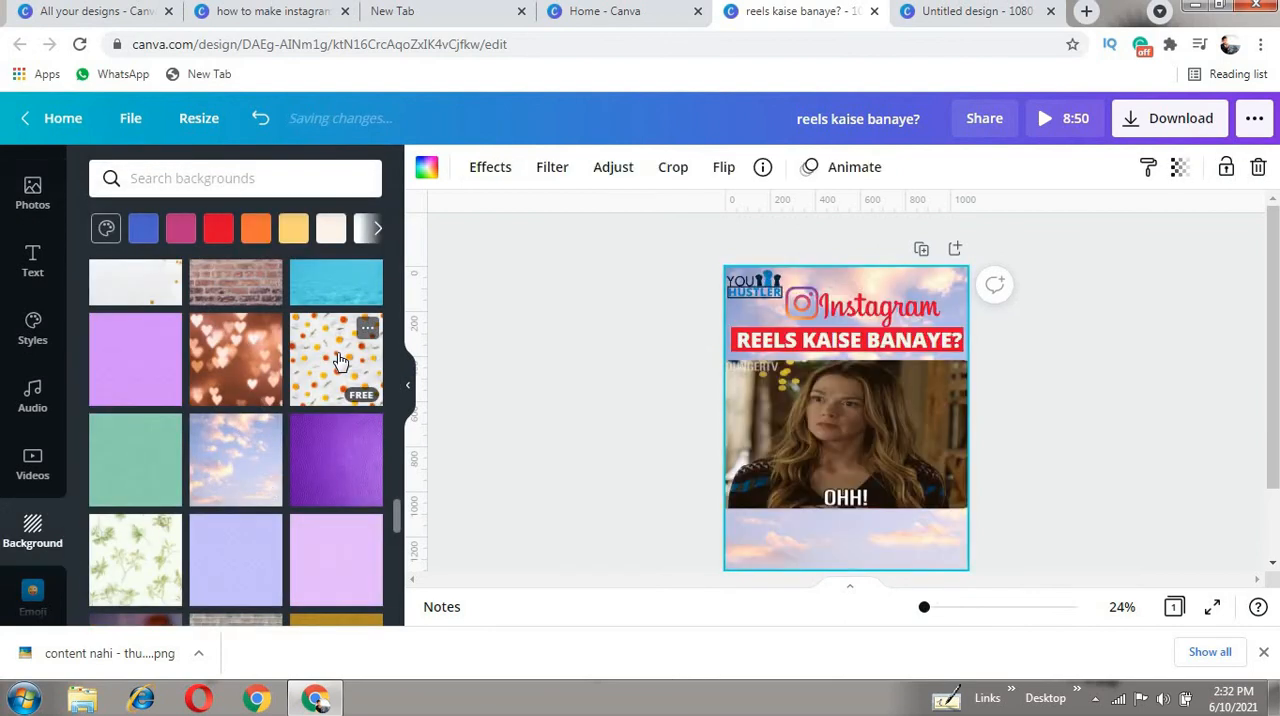
scroll(1169, 371, "down", 2)
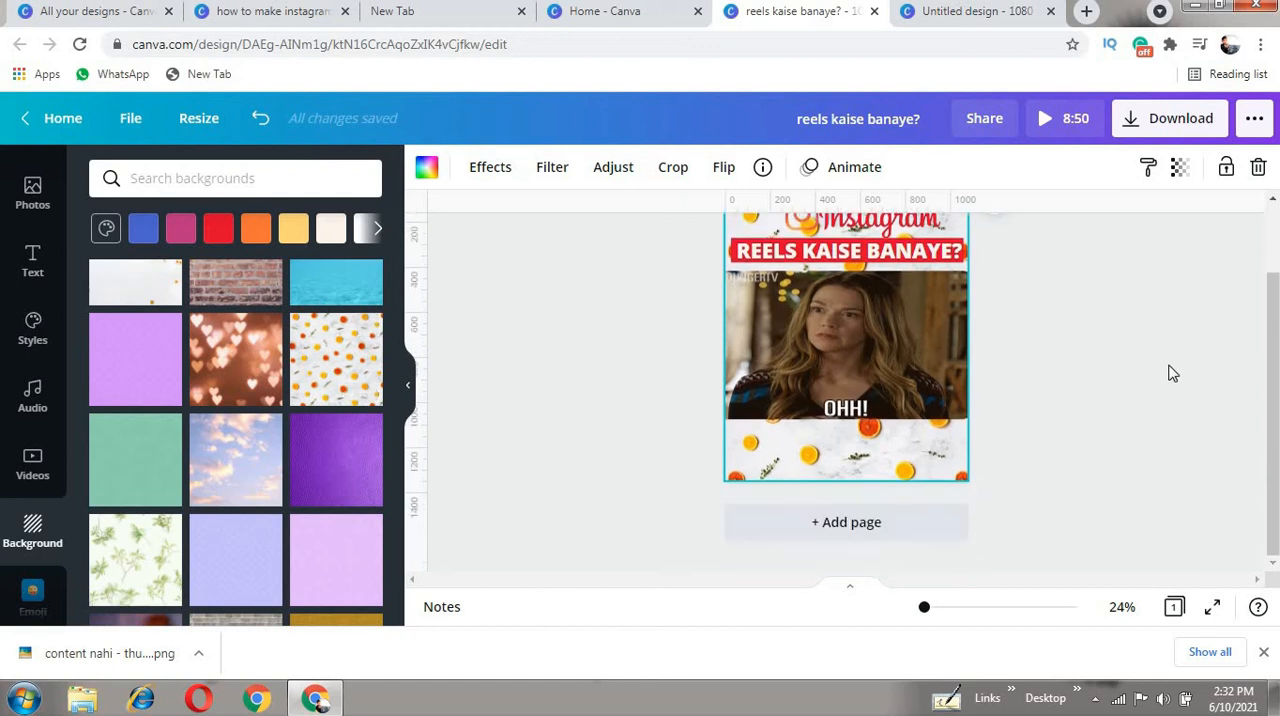
scroll(1140, 373, "up", 2)
left_click(1138, 381)
scroll(1156, 393, "down", 1)
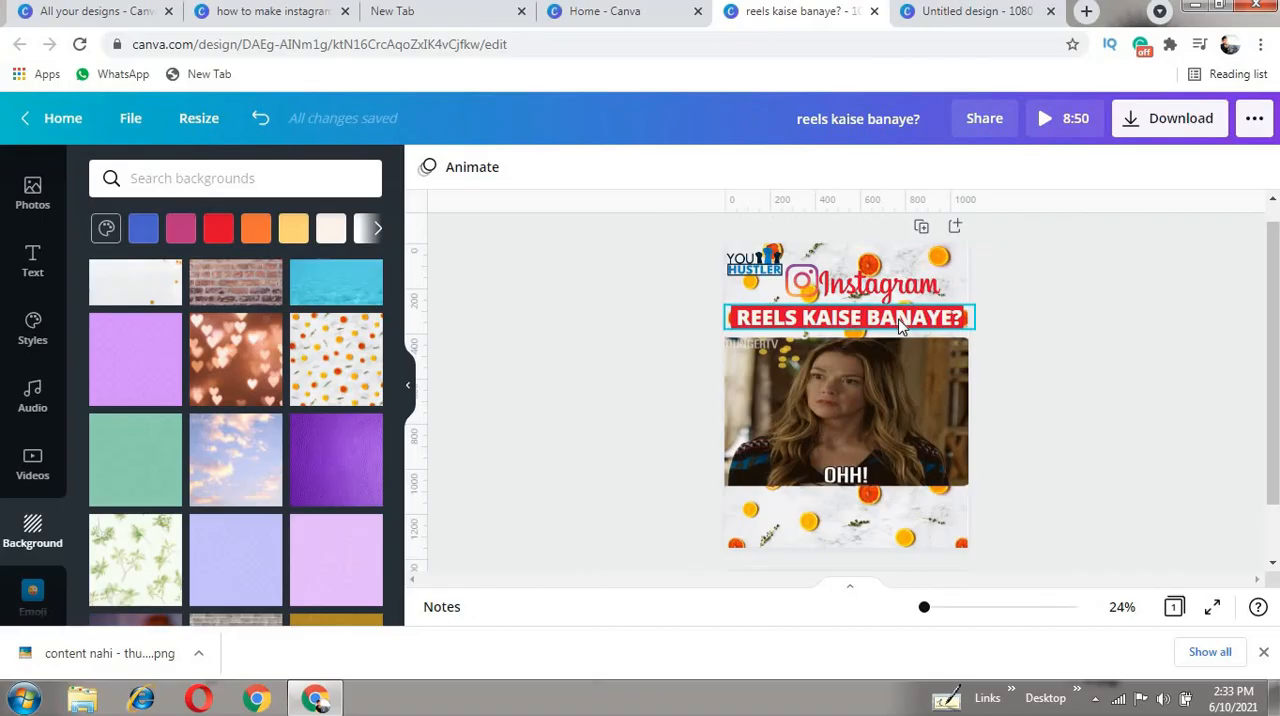
- Try the Pan, Rise and Pop text animations on the "REELS KAISE BANAYE?" heading
left_click(899, 323)
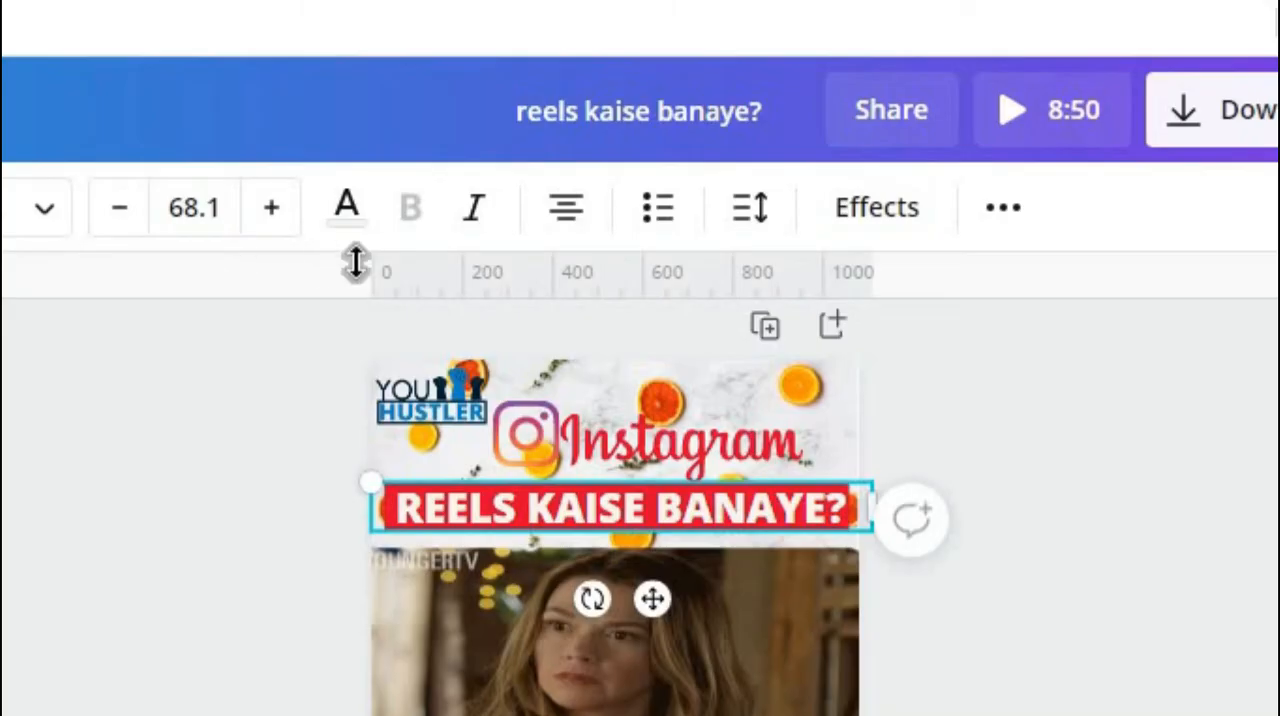
left_click(1005, 212)
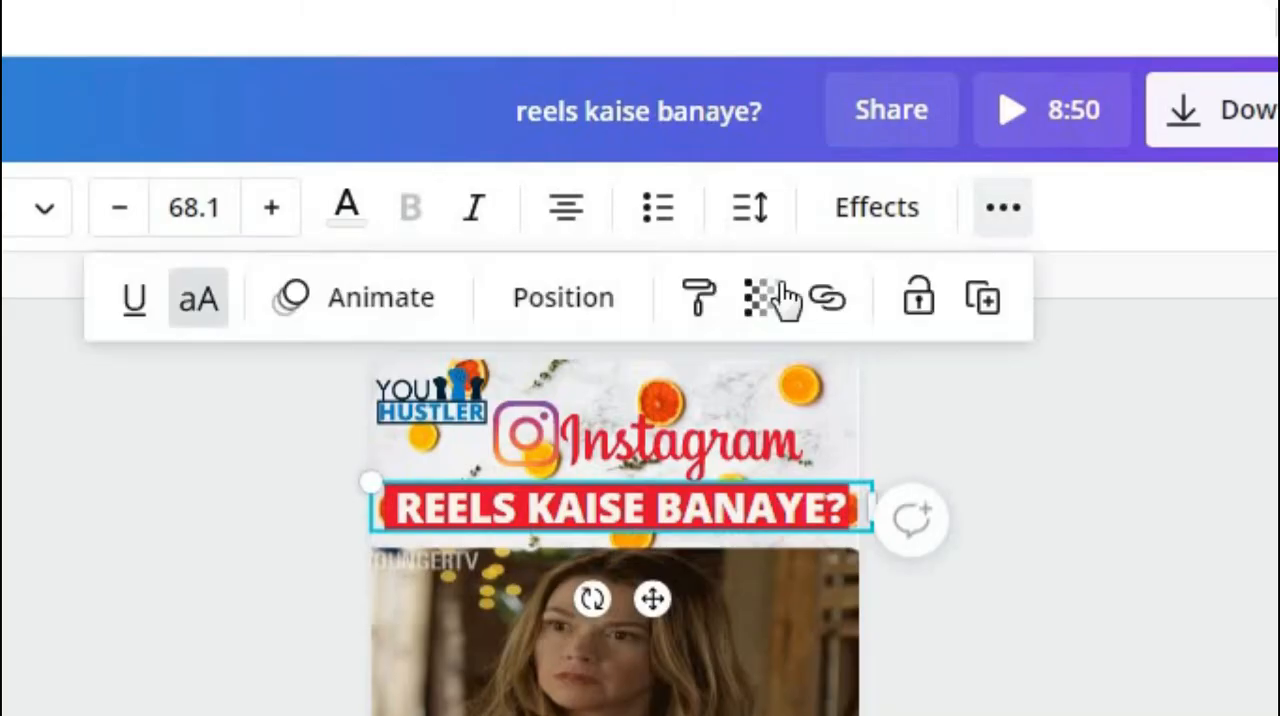
left_click(375, 322)
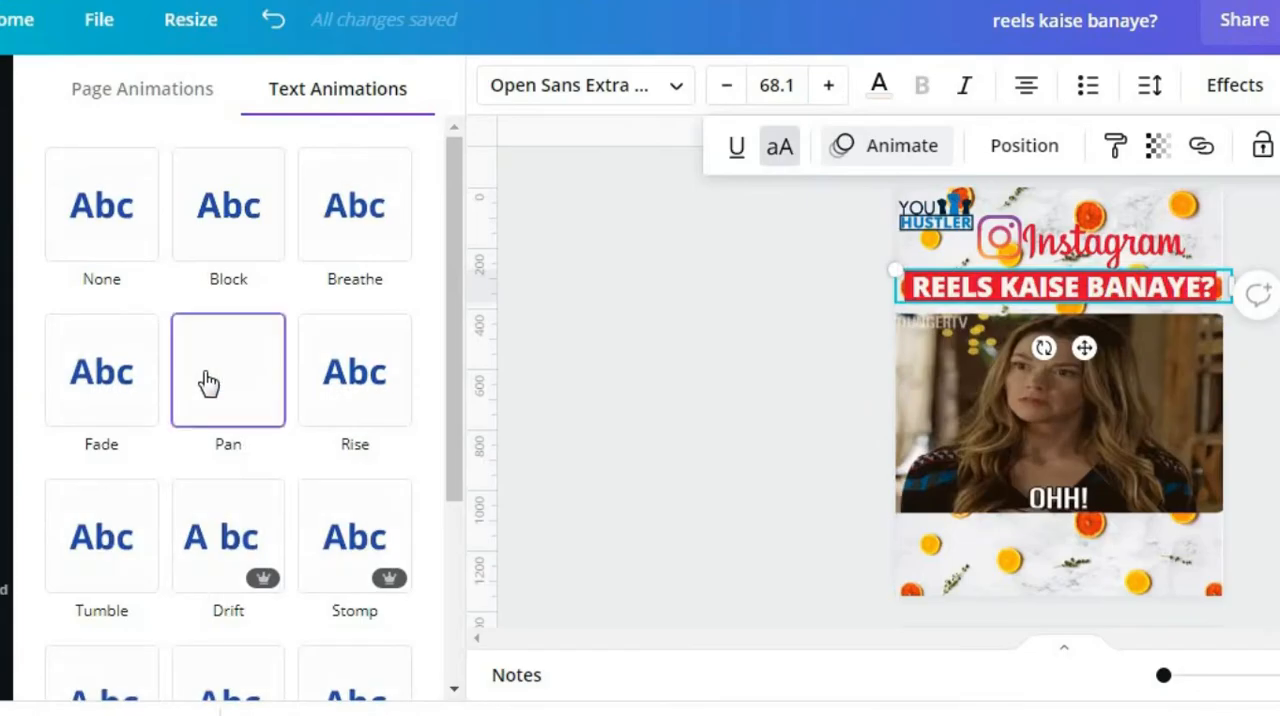
left_click(315, 391)
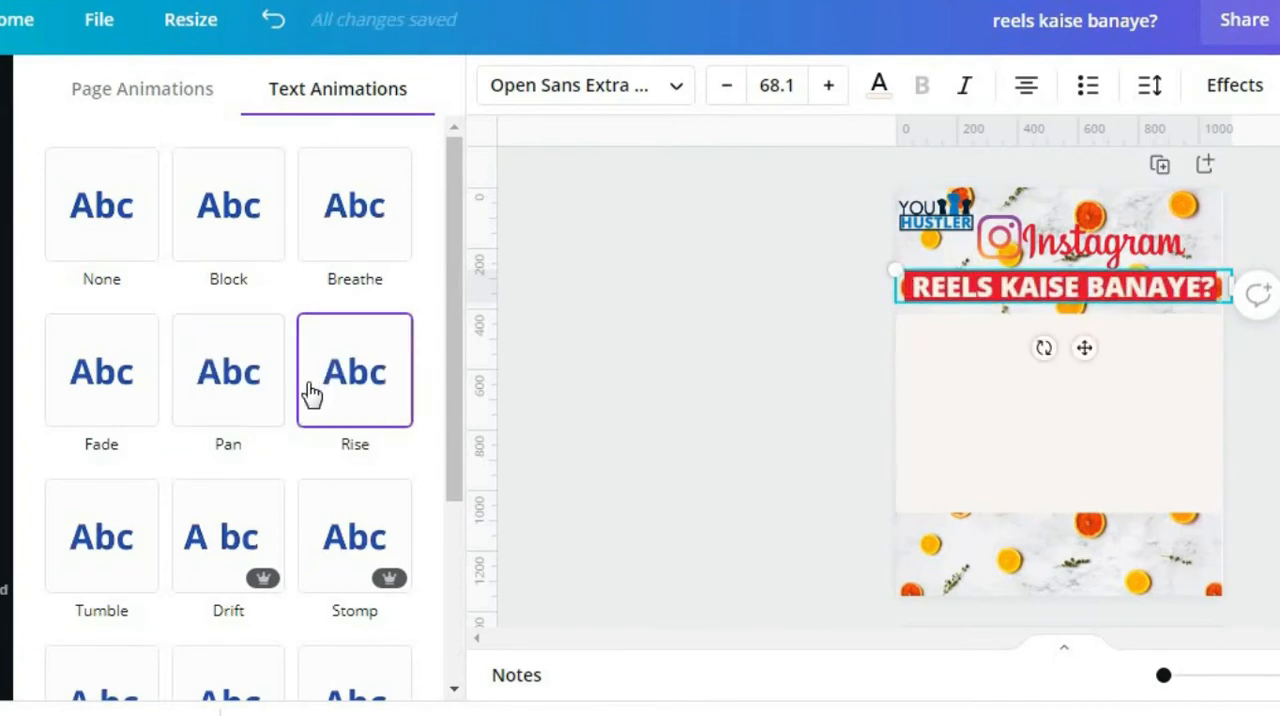
scroll(262, 460, "down", 3)
left_click(329, 470)
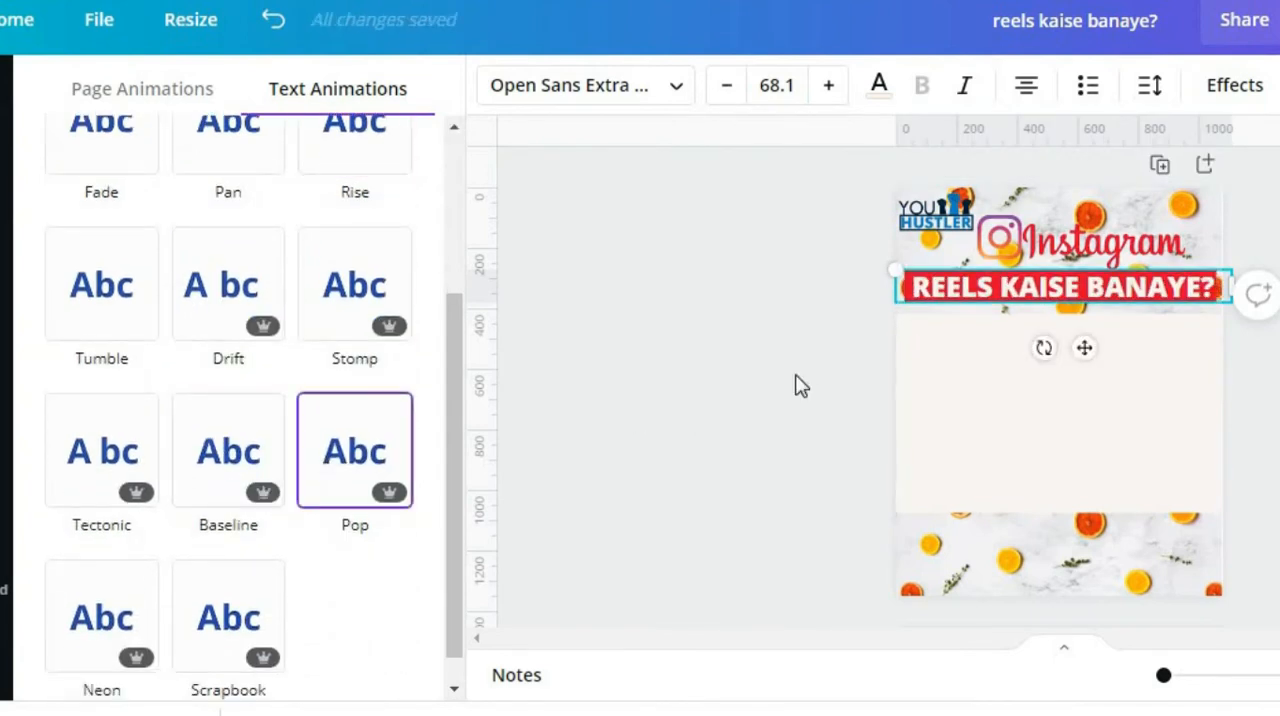
left_click(640, 389)
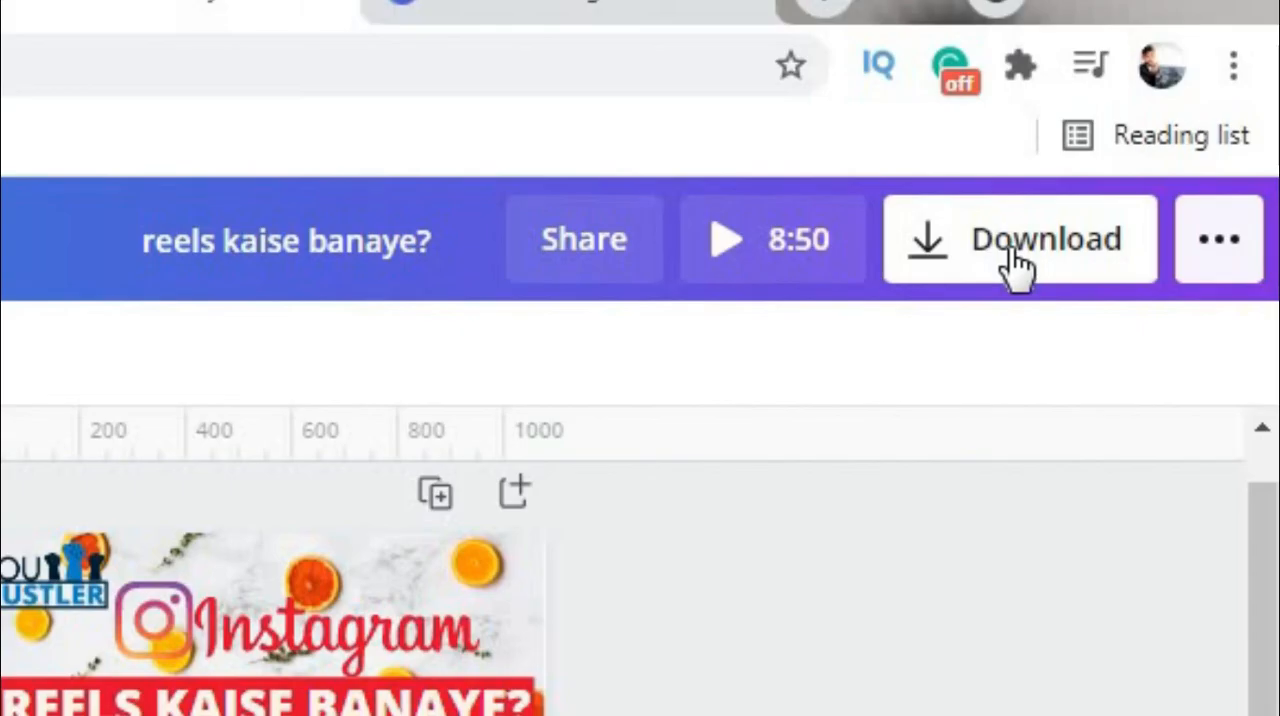
- Open the design's download options with MP4 Video as the file type
left_click(1167, 121)
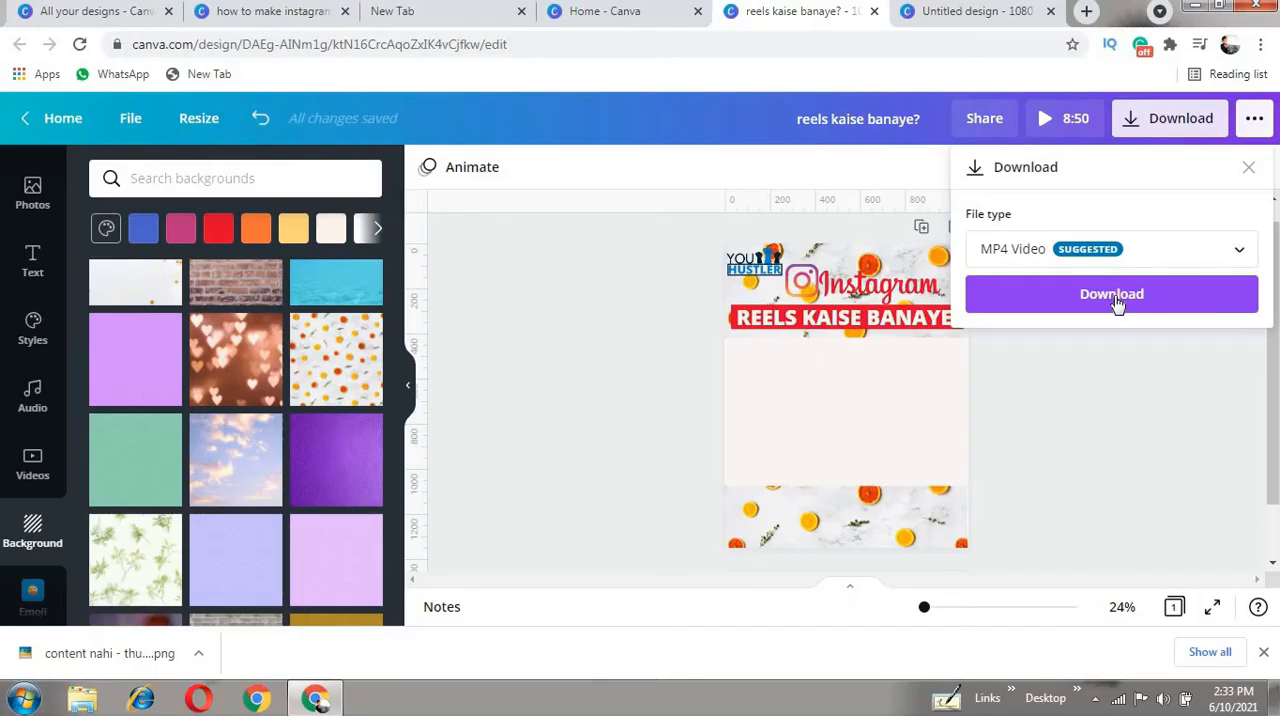
left_click(645, 332)
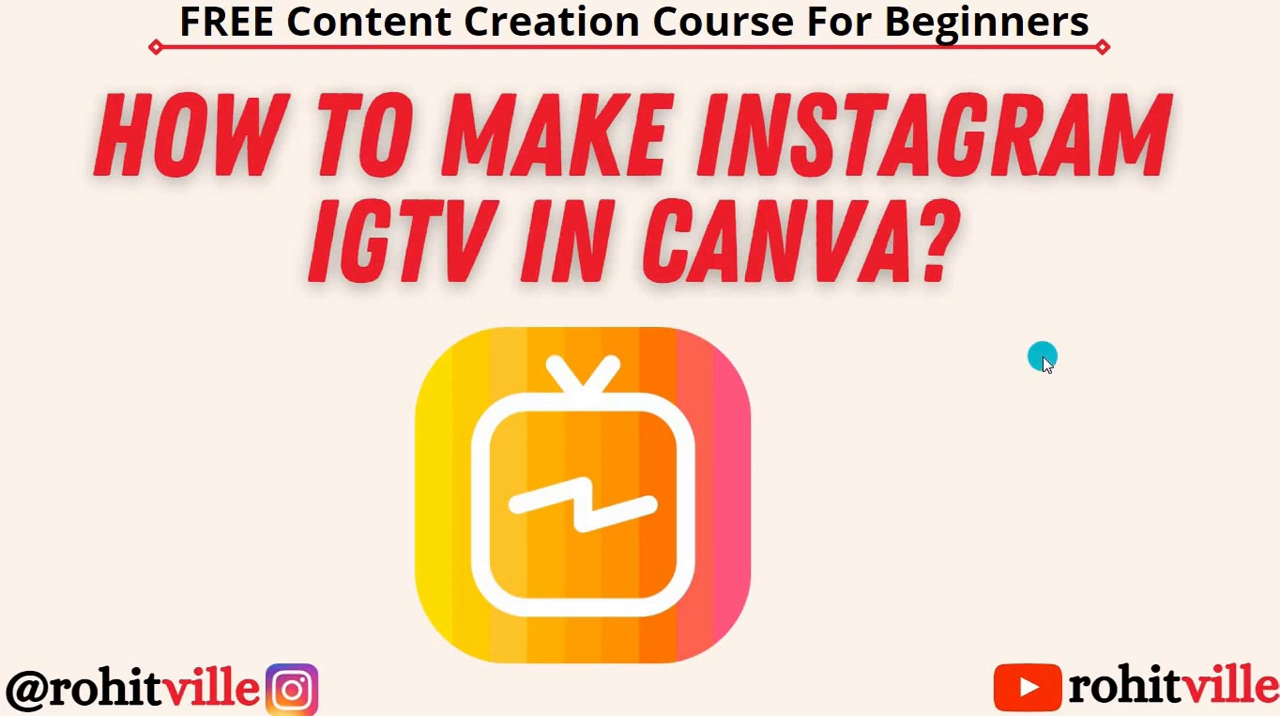
left_click(1260, 360)
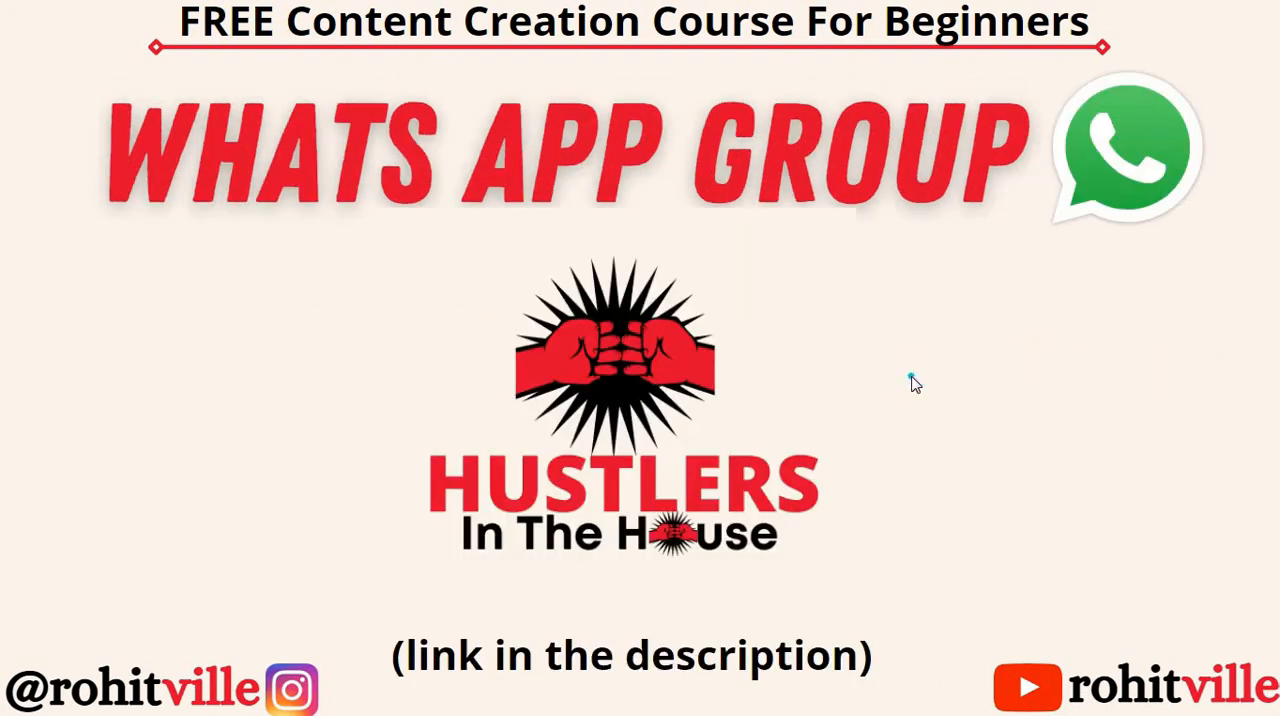